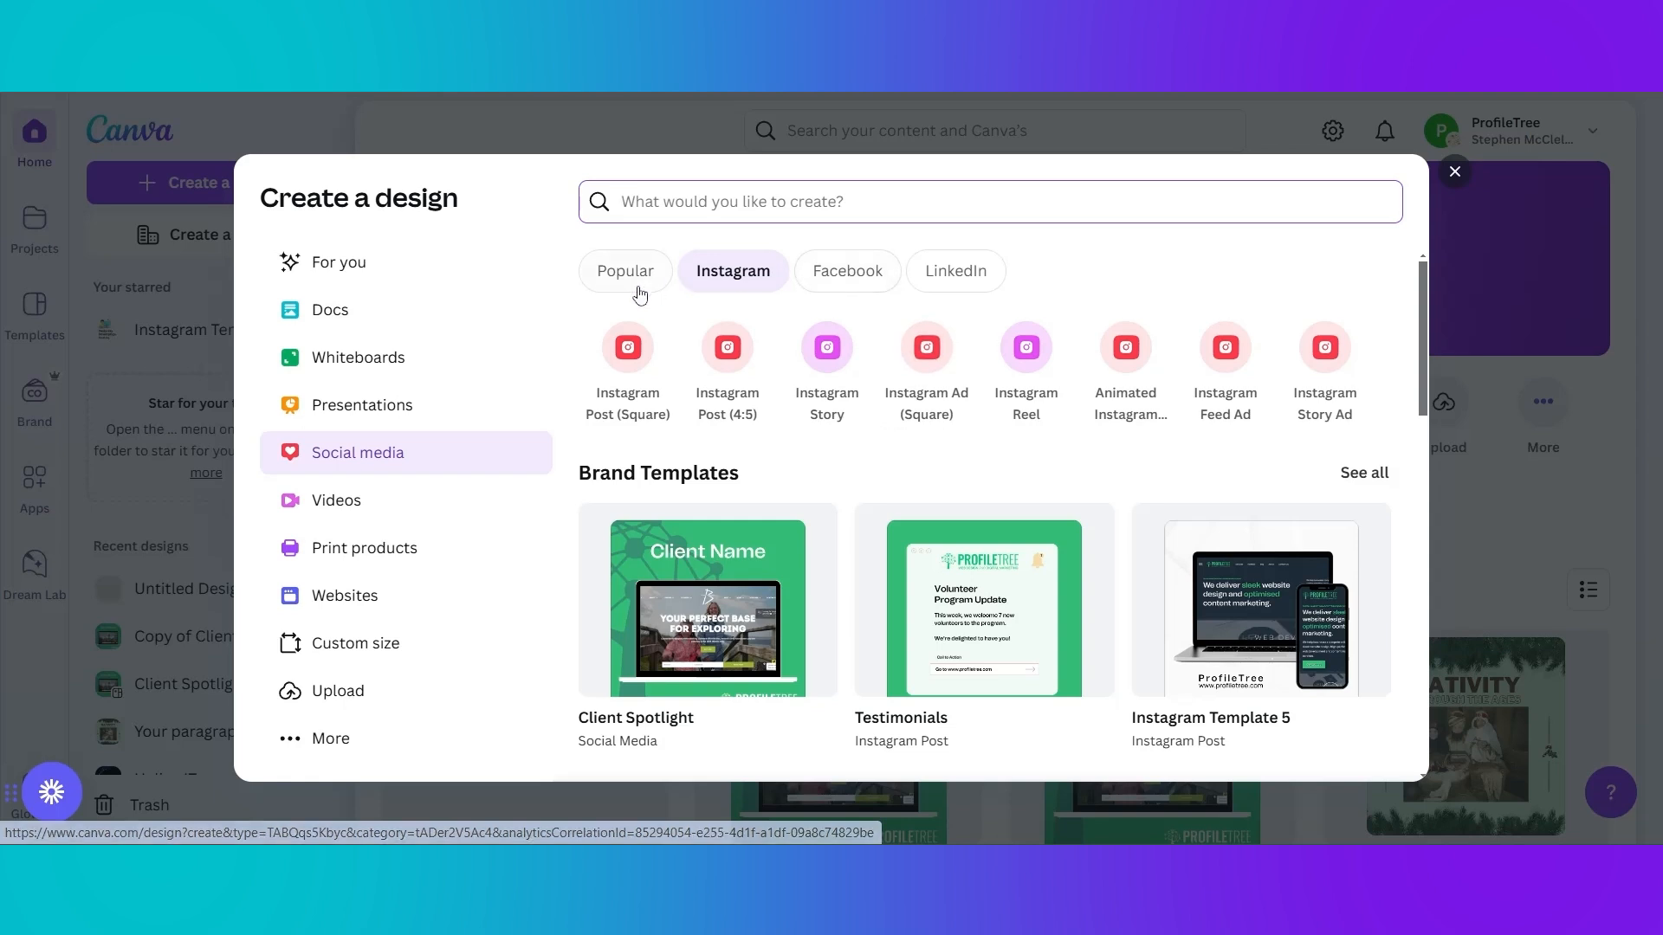
Create a square Instagram post and apply the Brown Elegant Spa & Beauty Salon template from the recently used templates
{"action": "left_click", "coordinate": [628, 365]}
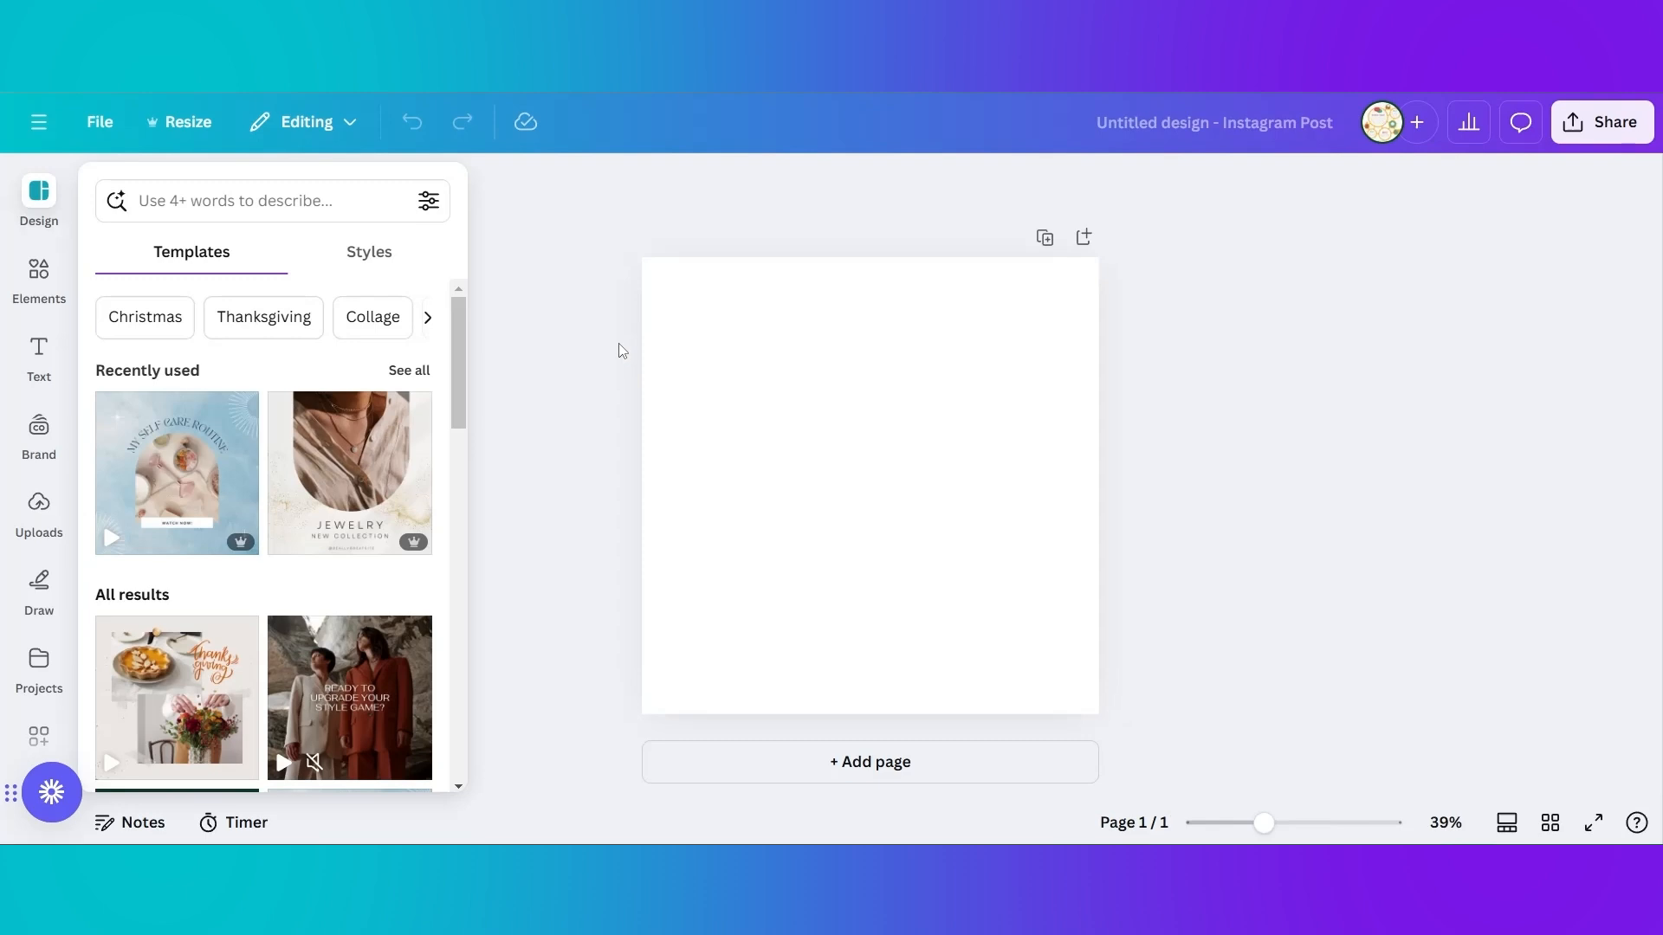
{"action": "left_click", "coordinate": [411, 370]}
{"action": "scroll", "coordinate": [361, 522], "scroll_direction": "down", "scroll_amount": 3}
{"action": "scroll", "coordinate": [361, 522], "scroll_direction": "down", "scroll_amount": 4}
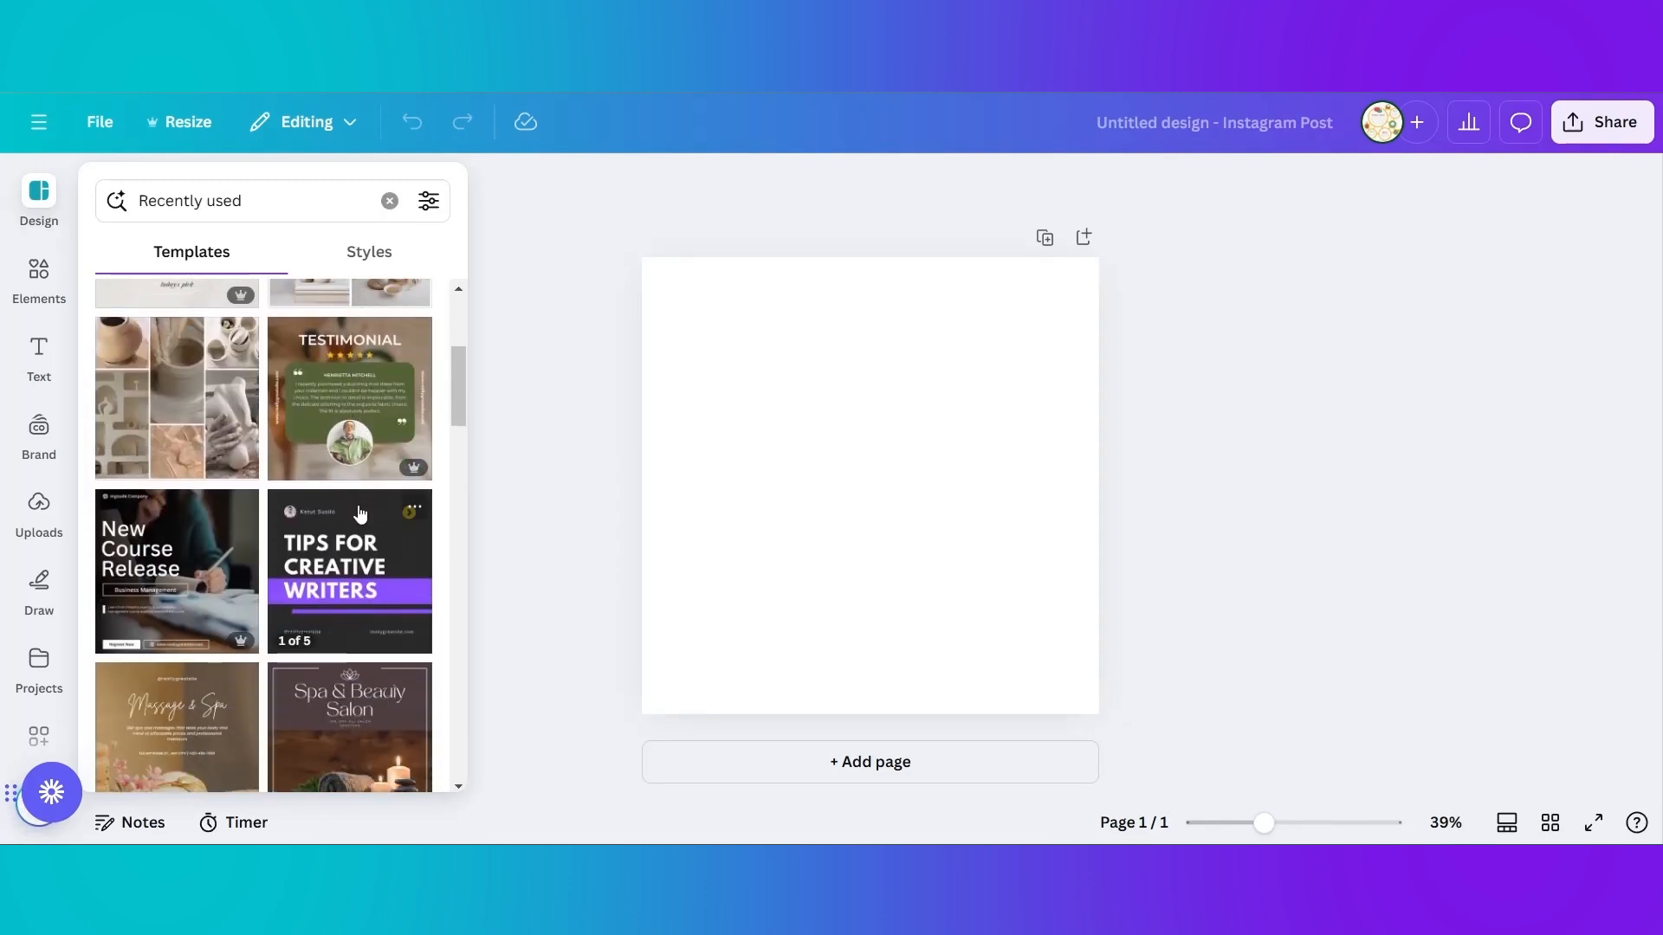
{"action": "left_click", "coordinate": [355, 511]}
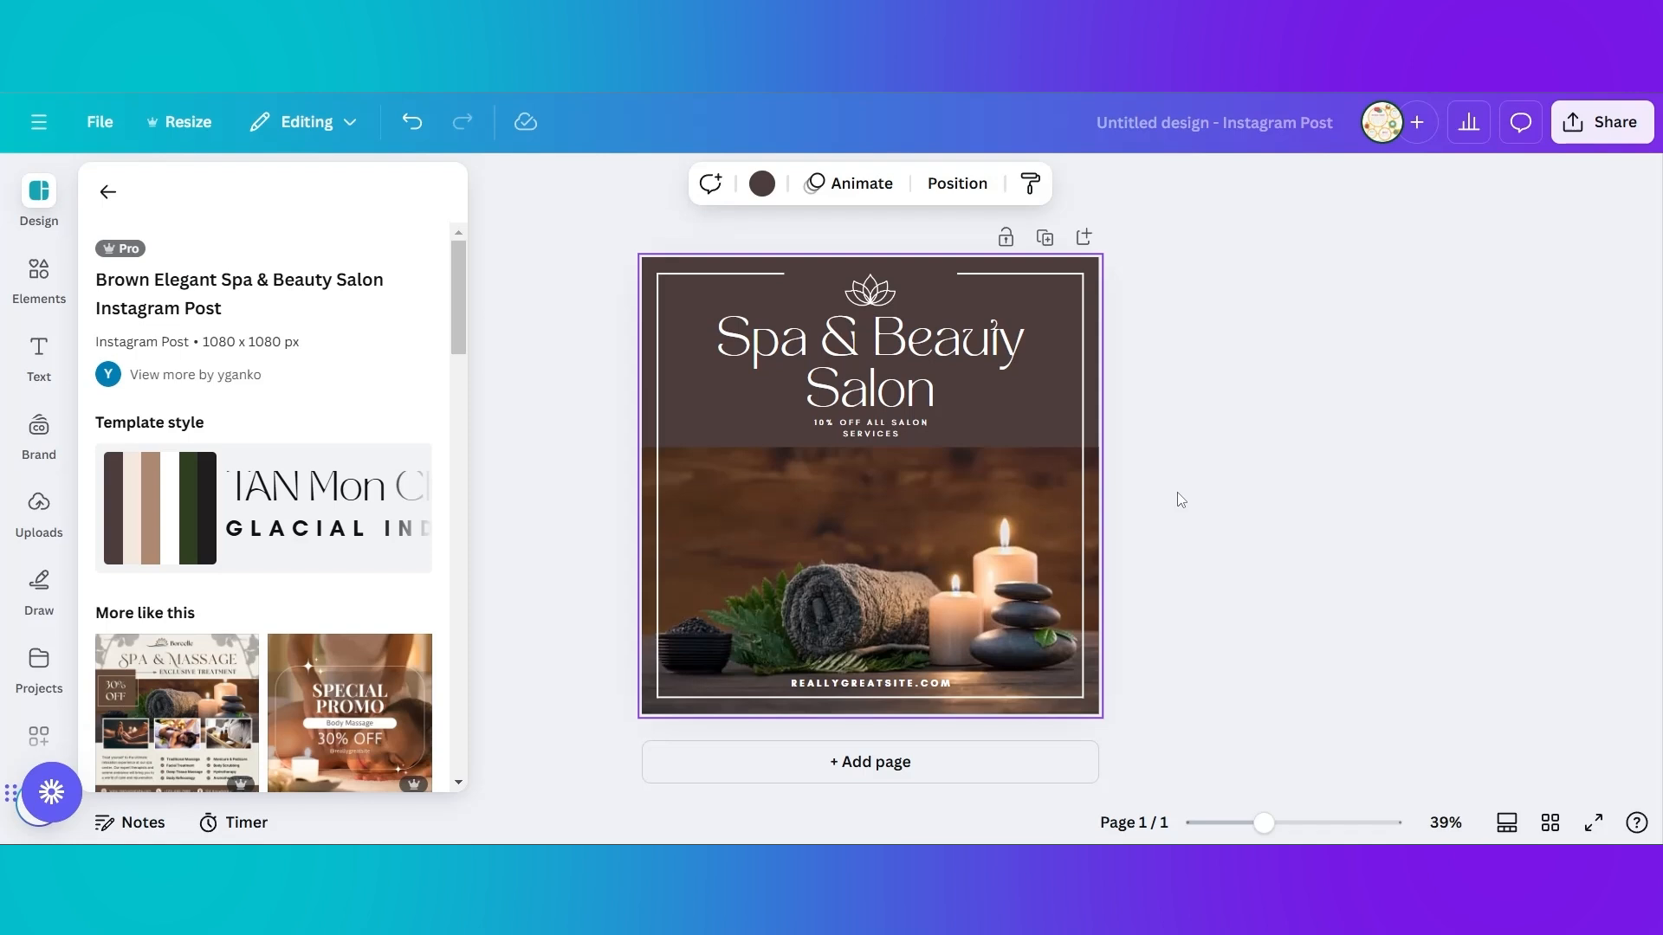
{"action": "left_click", "coordinate": [107, 192]}
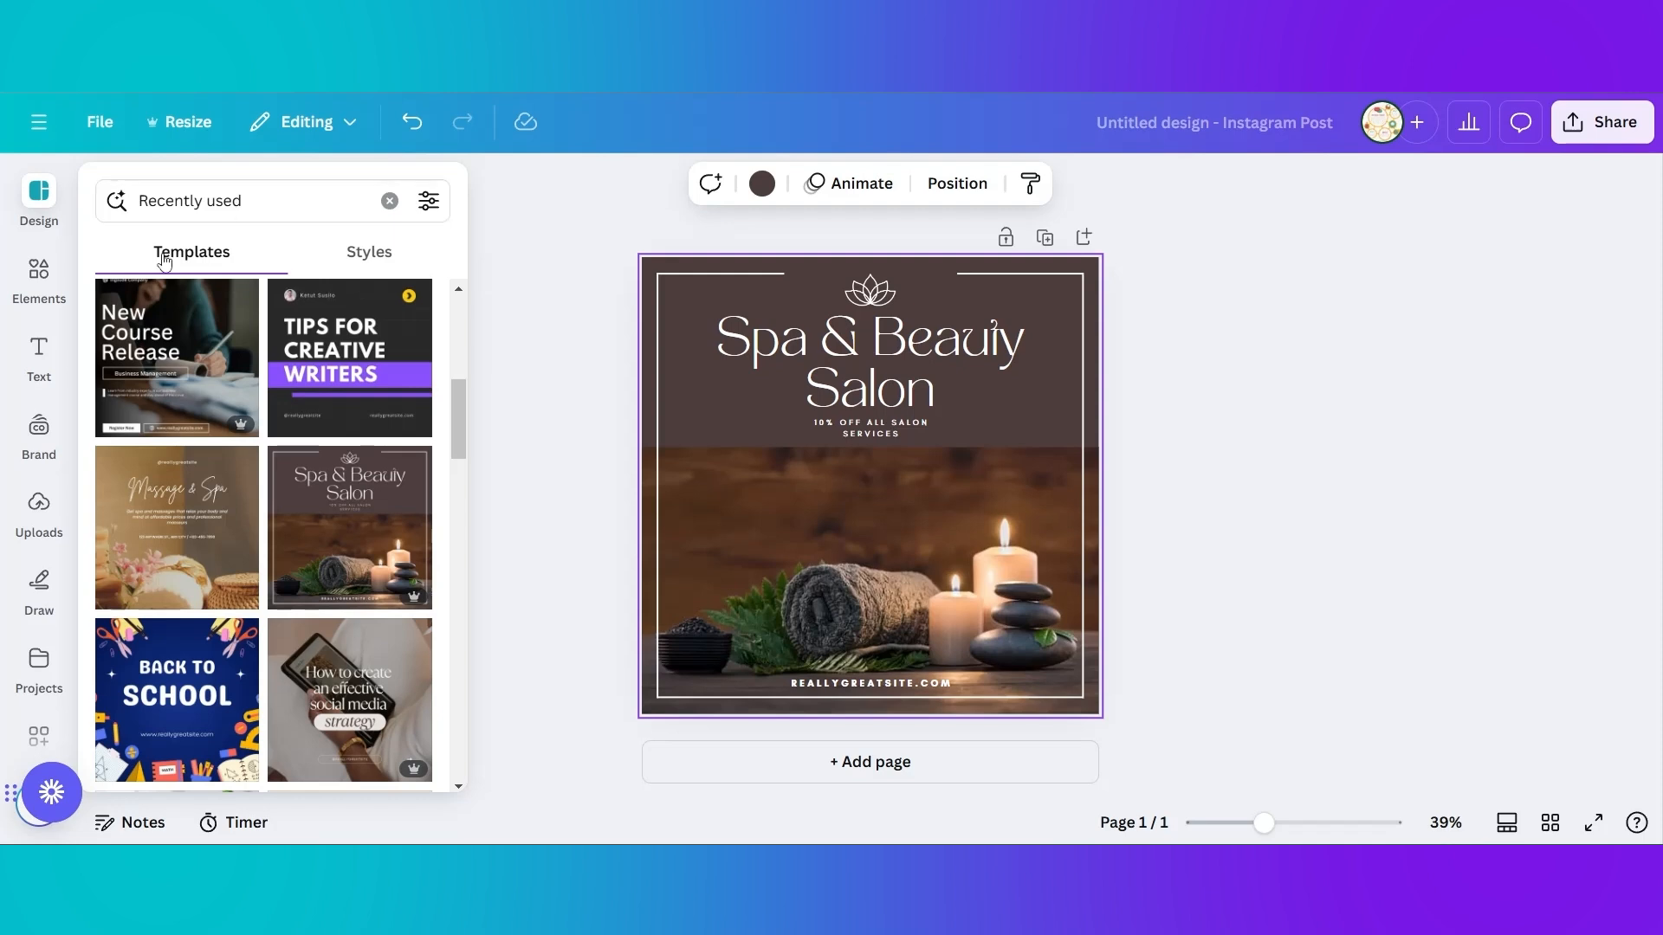
Browse the elements library, examining its shapes, graphics, stickers, photos, videos, audio, charts and tables
{"action": "left_click", "coordinate": [30, 274]}
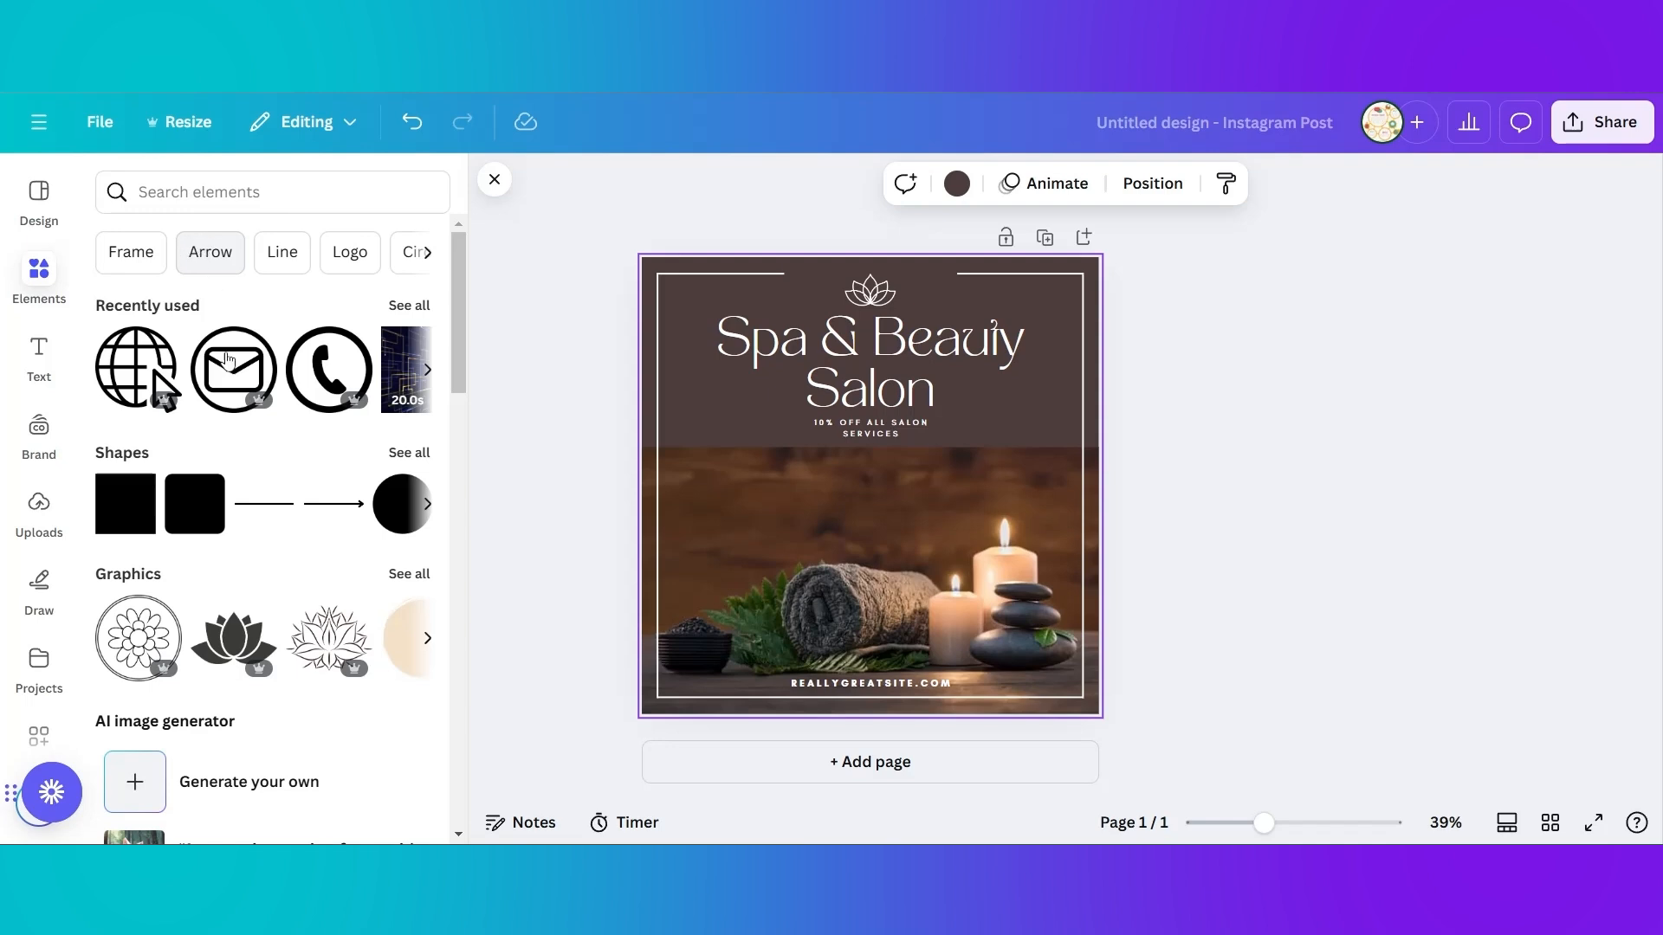
{"action": "scroll", "coordinate": [277, 416], "scroll_direction": "down", "scroll_amount": 1}
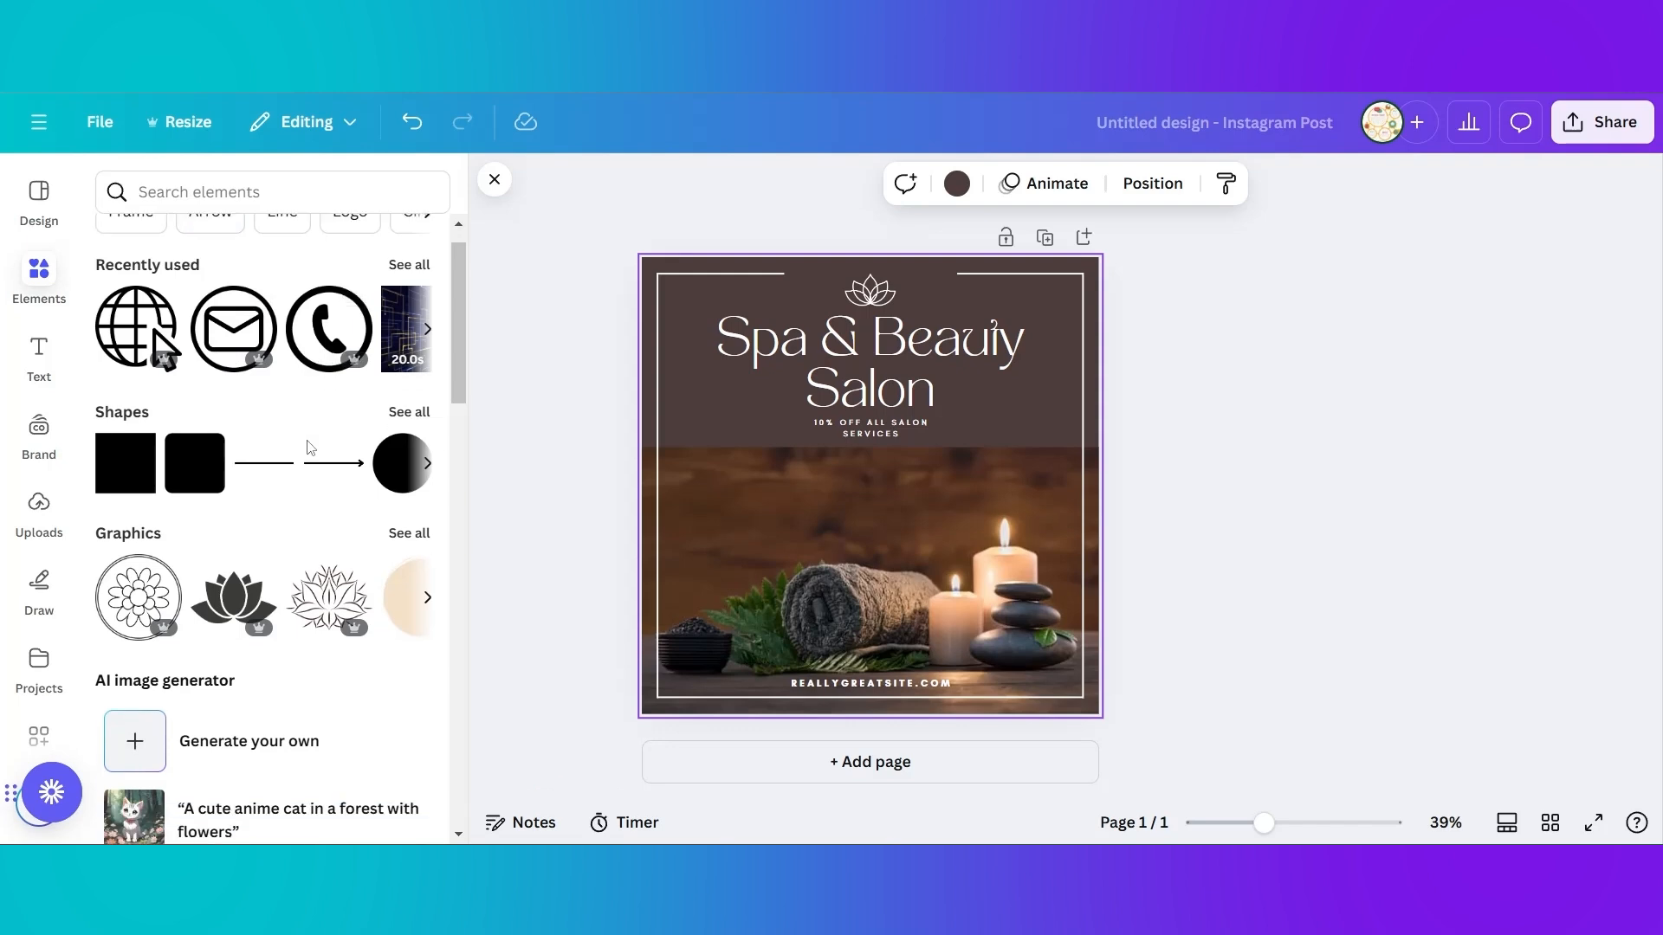
{"action": "scroll", "coordinate": [271, 421], "scroll_direction": "down", "scroll_amount": 5}
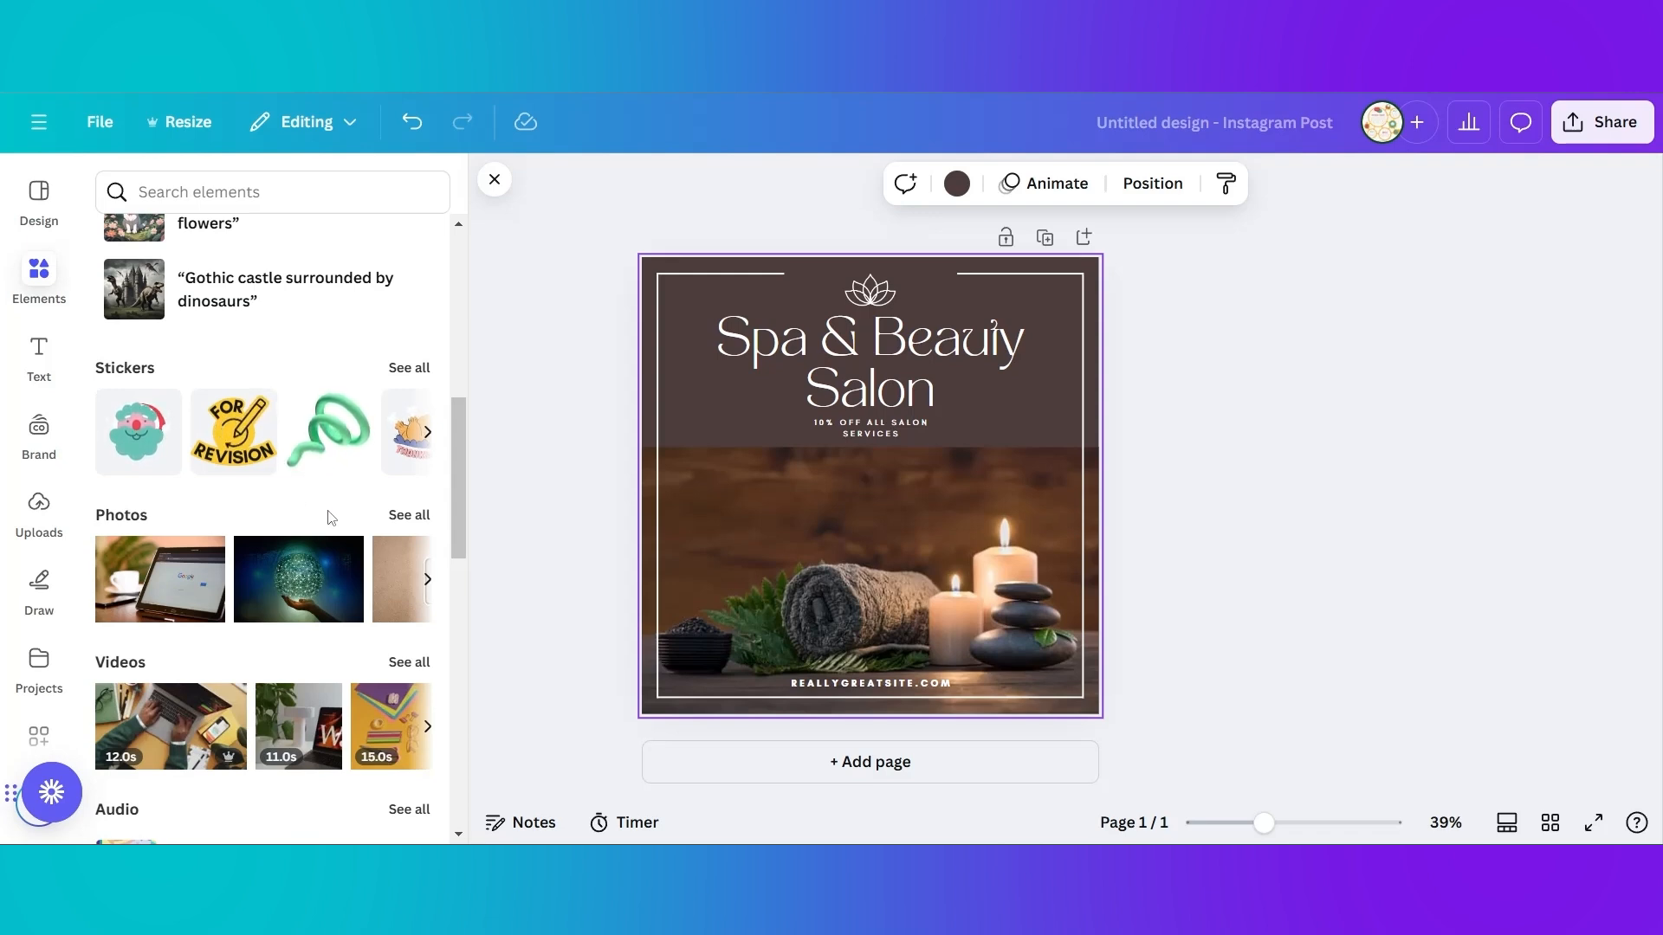
{"action": "scroll", "coordinate": [299, 519], "scroll_direction": "down", "scroll_amount": 1}
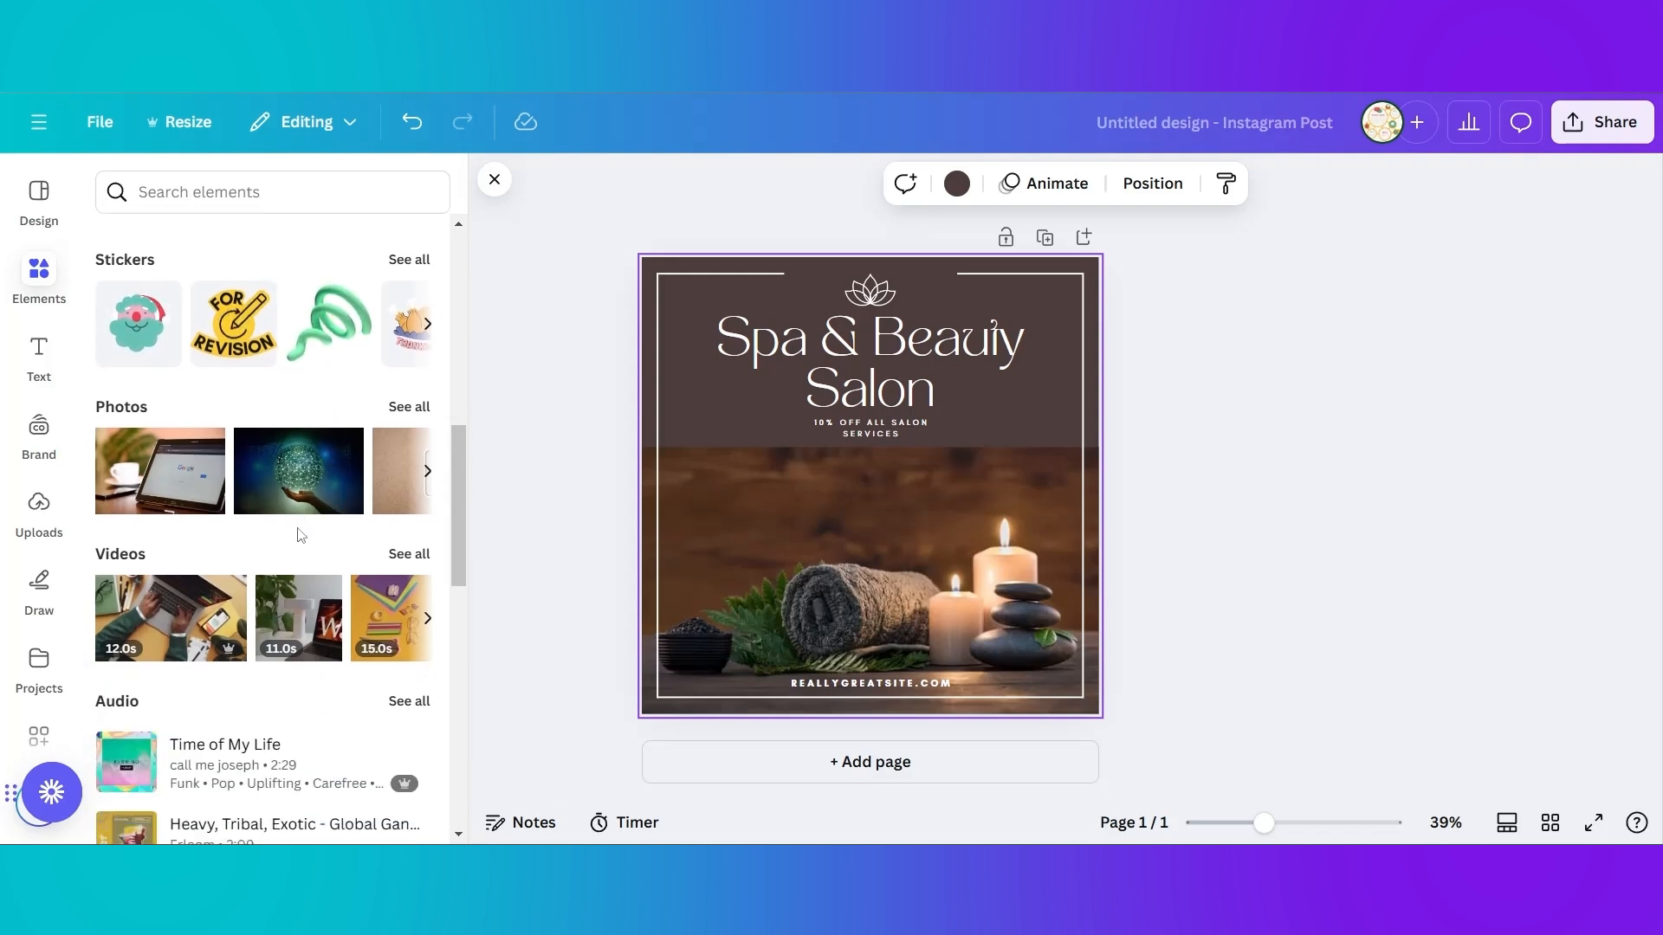
{"action": "scroll", "coordinate": [301, 537], "scroll_direction": "down", "scroll_amount": 1}
{"action": "scroll", "coordinate": [325, 582], "scroll_direction": "down", "scroll_amount": 4}
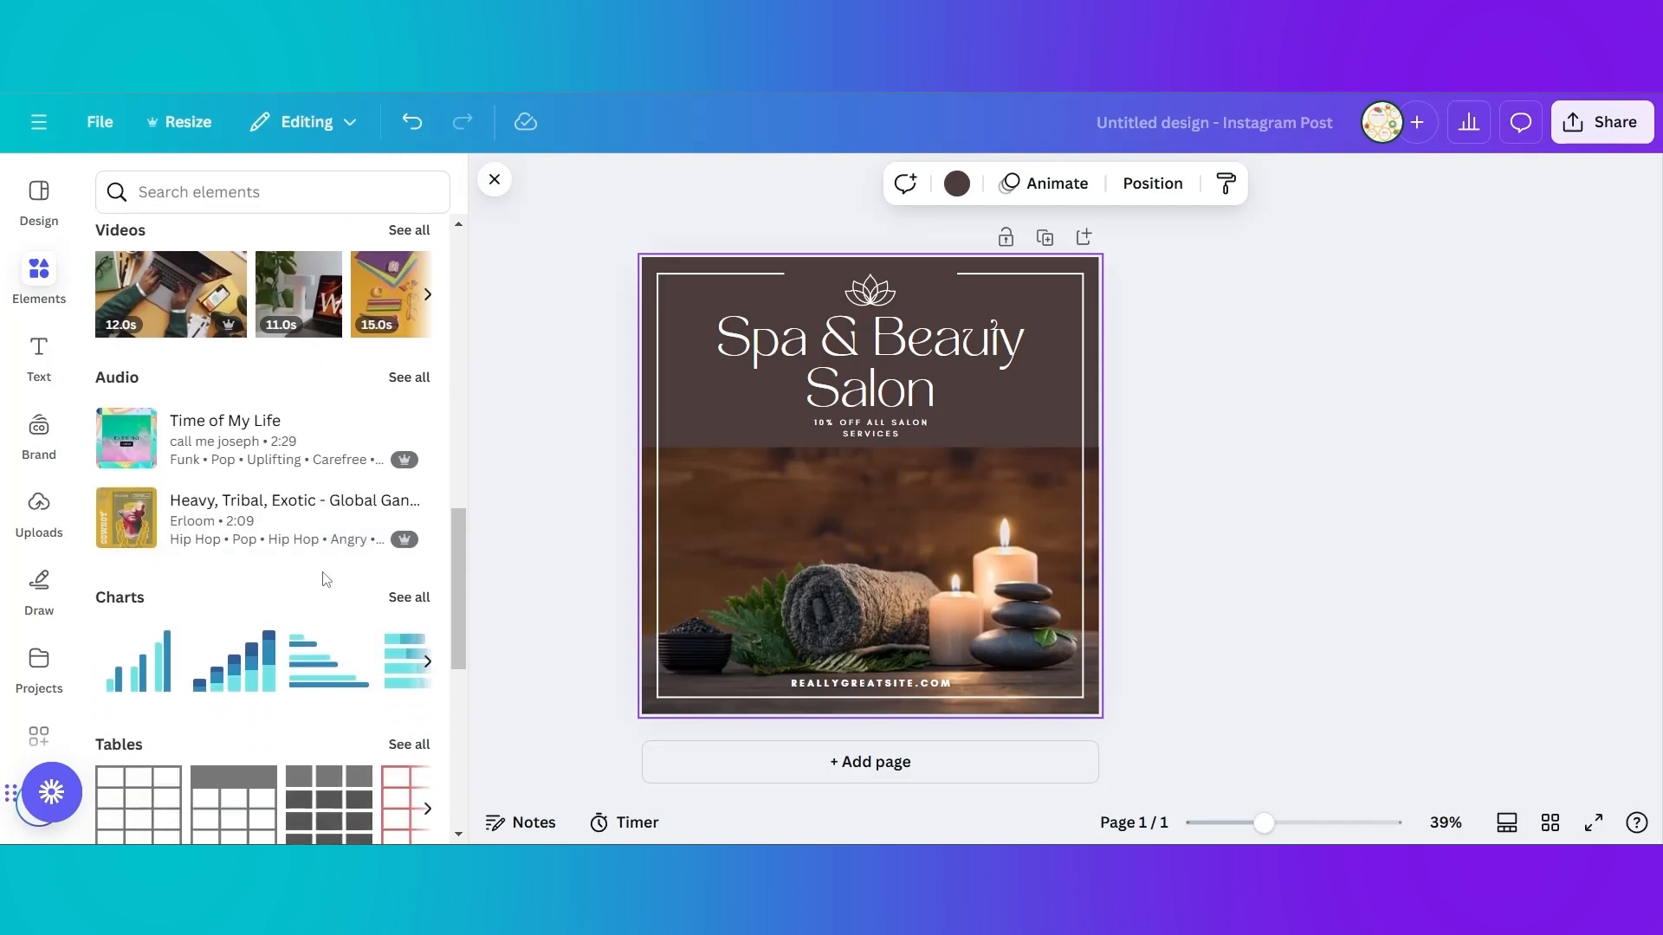
{"action": "scroll", "coordinate": [316, 569], "scroll_direction": "down", "scroll_amount": 1}
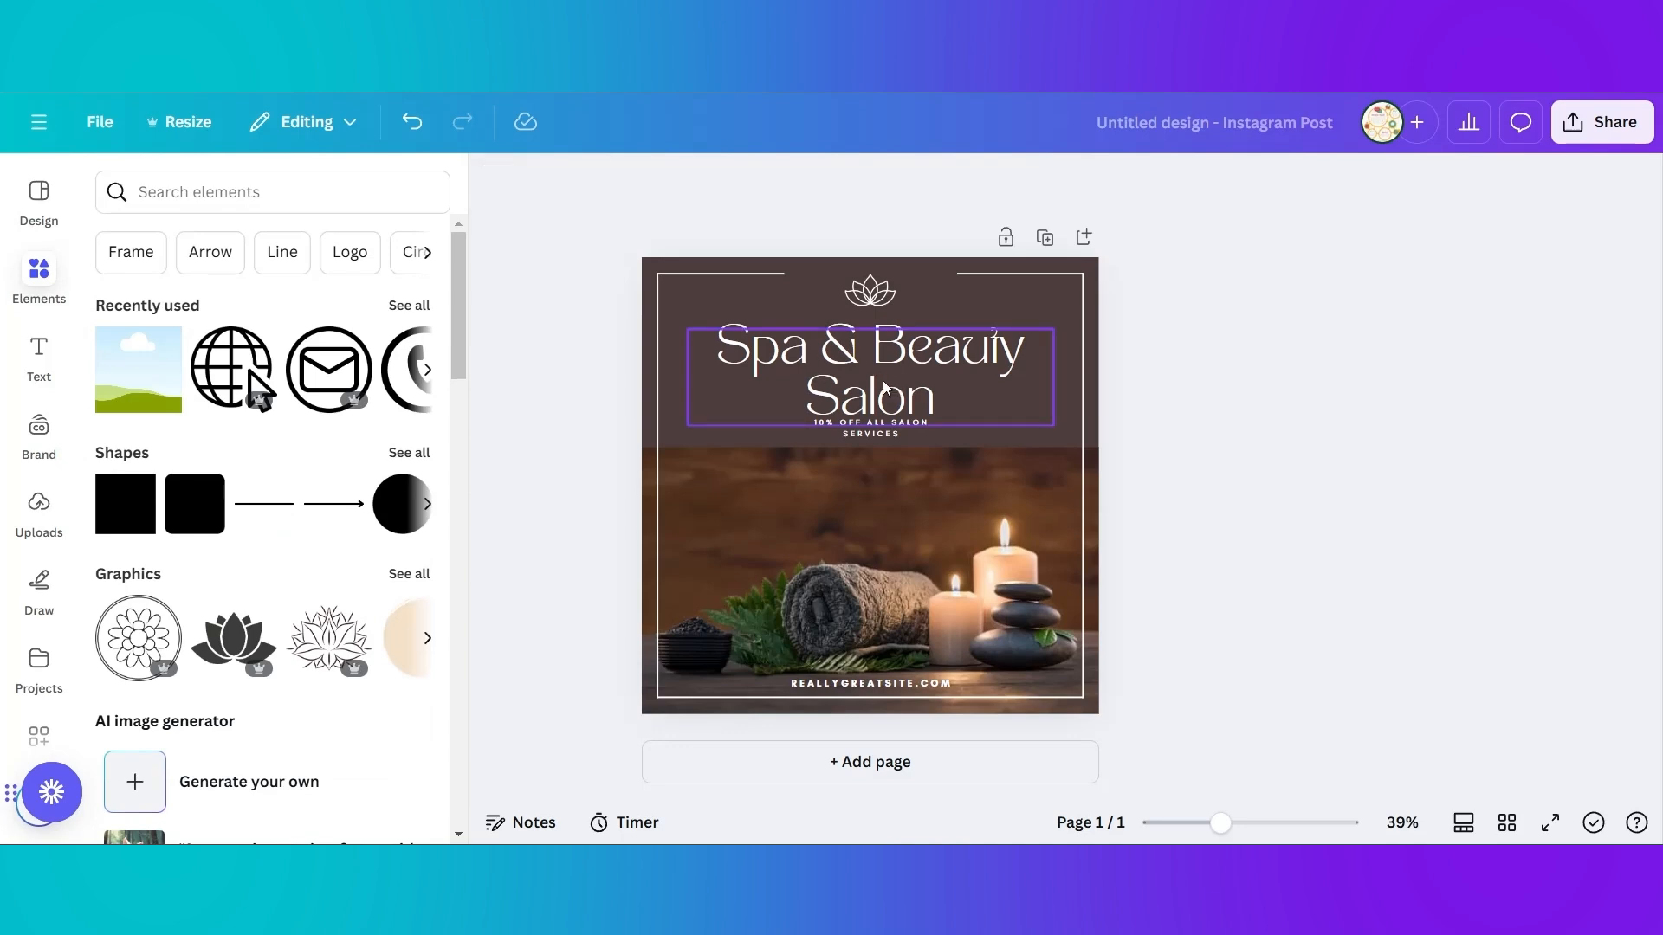
Set the "Spa & Beauty Salon" heading to the Glacial Indifference font at size 68.5 and view the available text colors
{"action": "left_click", "coordinate": [884, 387]}
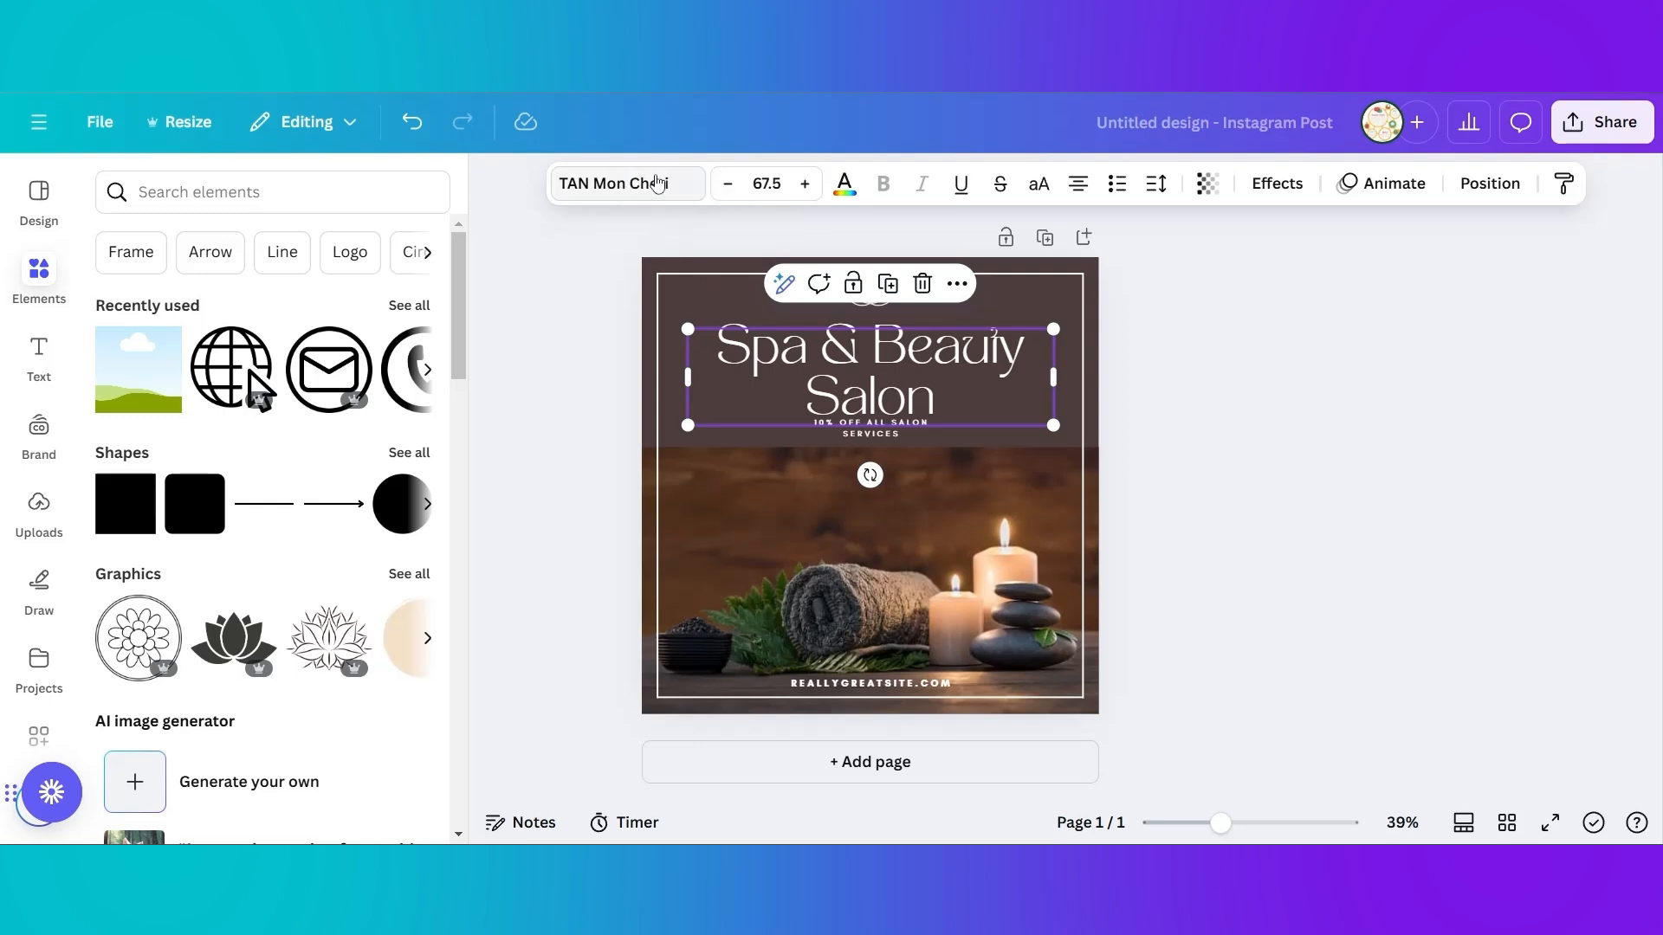
{"action": "left_click", "coordinate": [658, 182]}
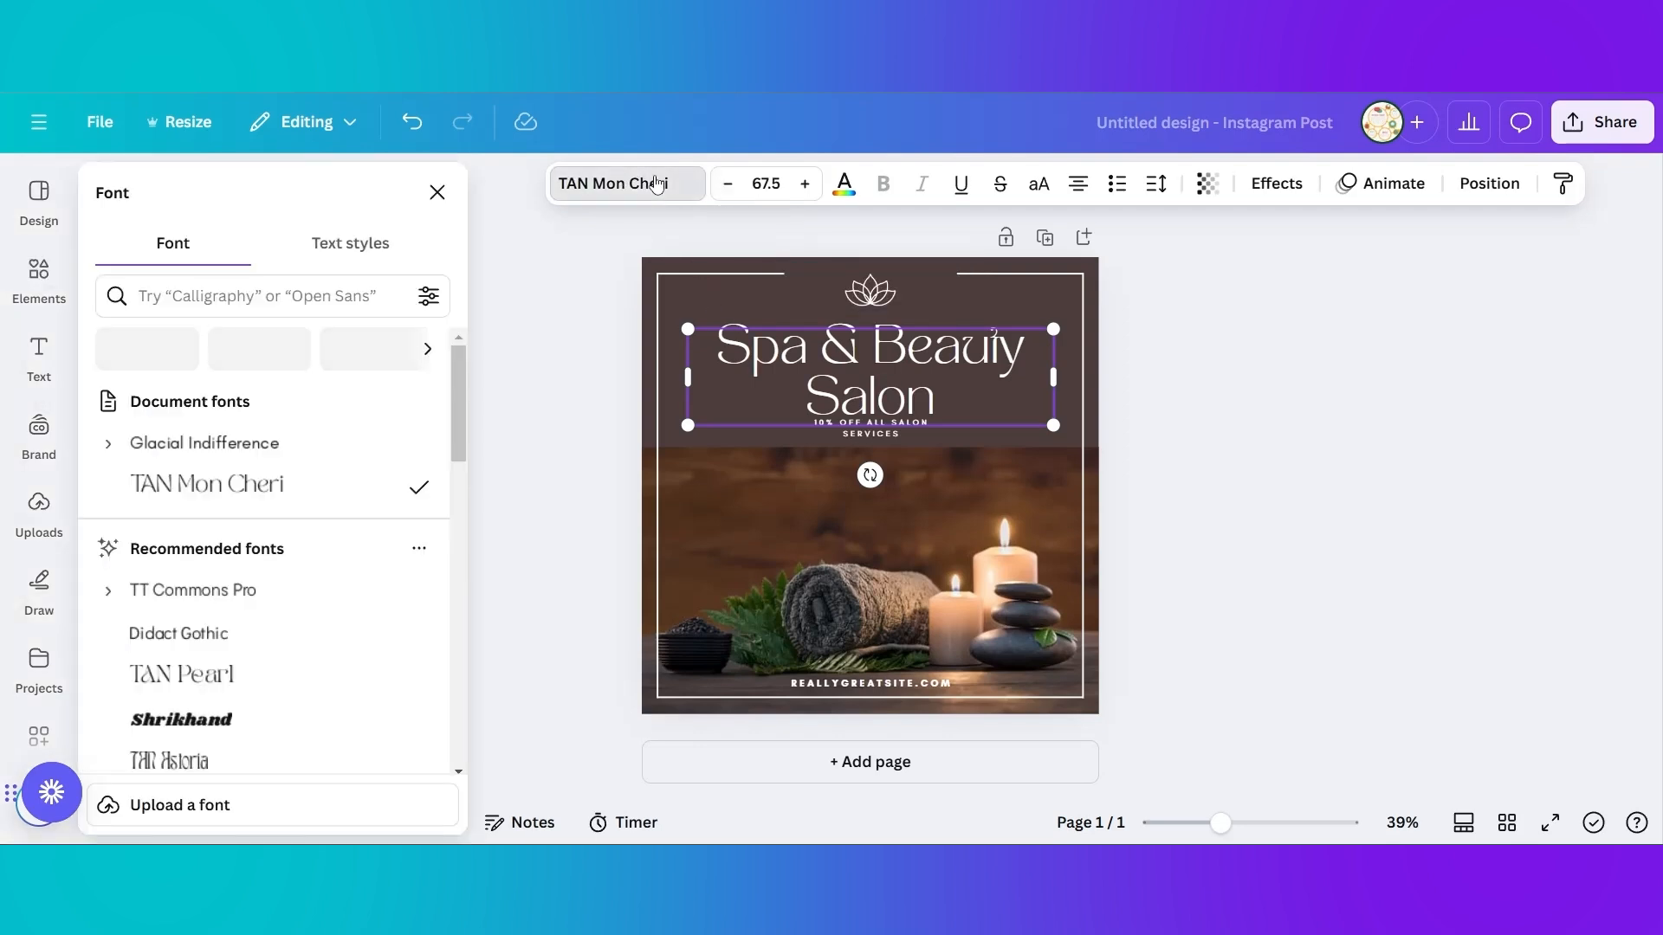
{"action": "left_click", "coordinate": [243, 446]}
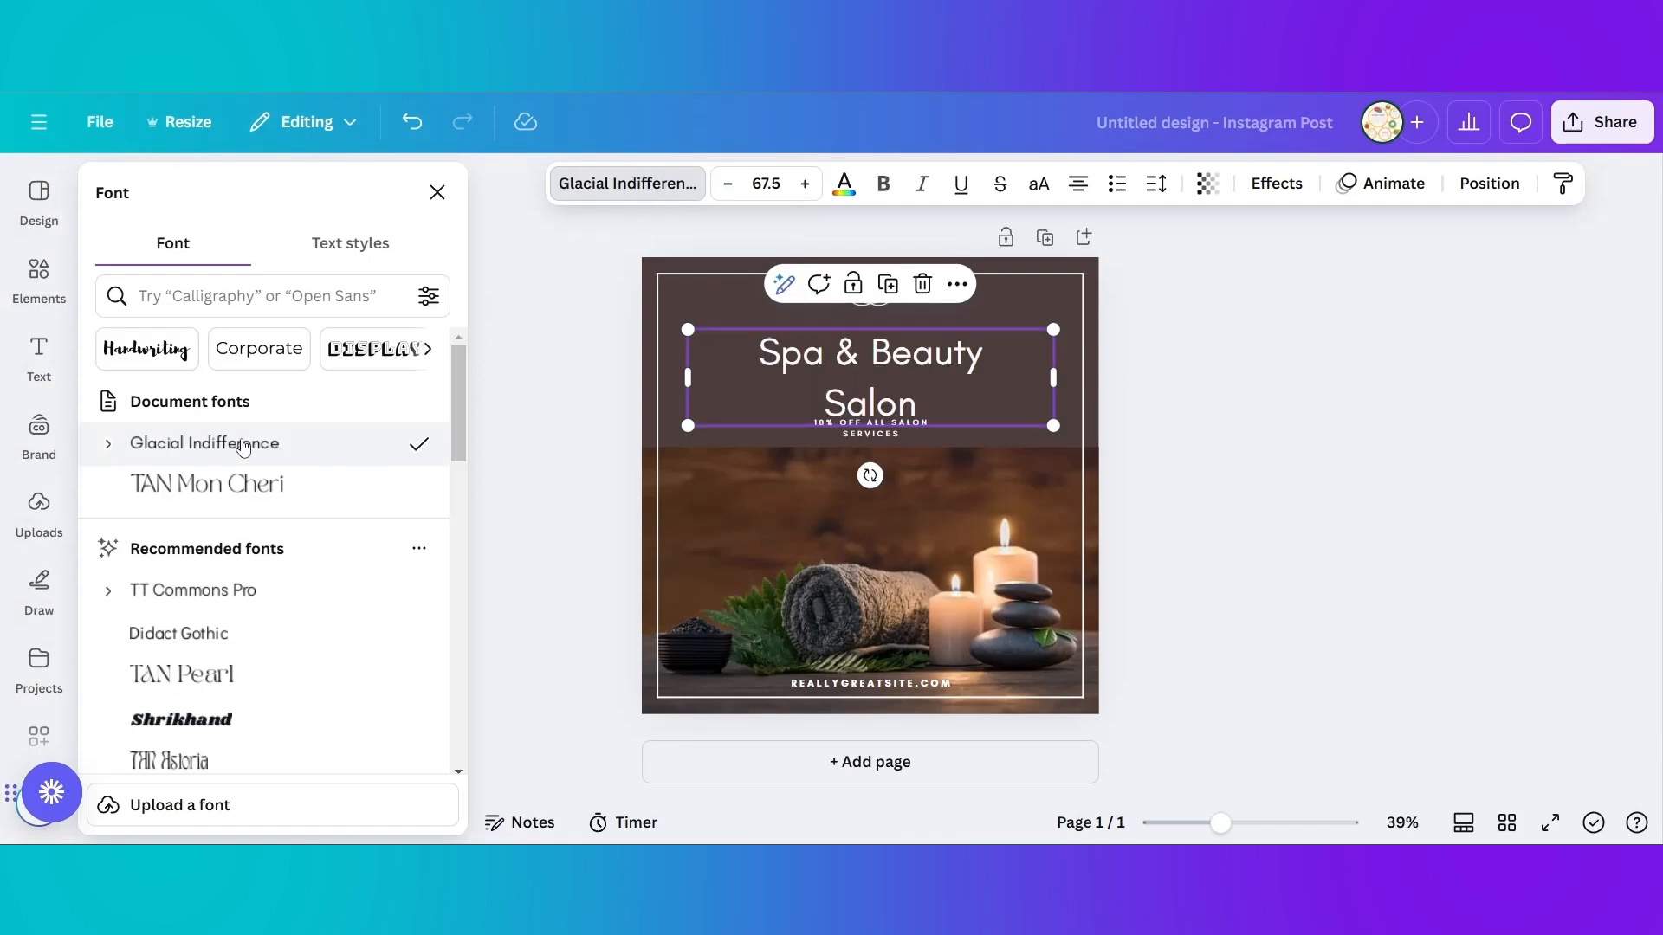
{"action": "left_click", "coordinate": [805, 184]}
{"action": "left_click", "coordinate": [844, 184]}
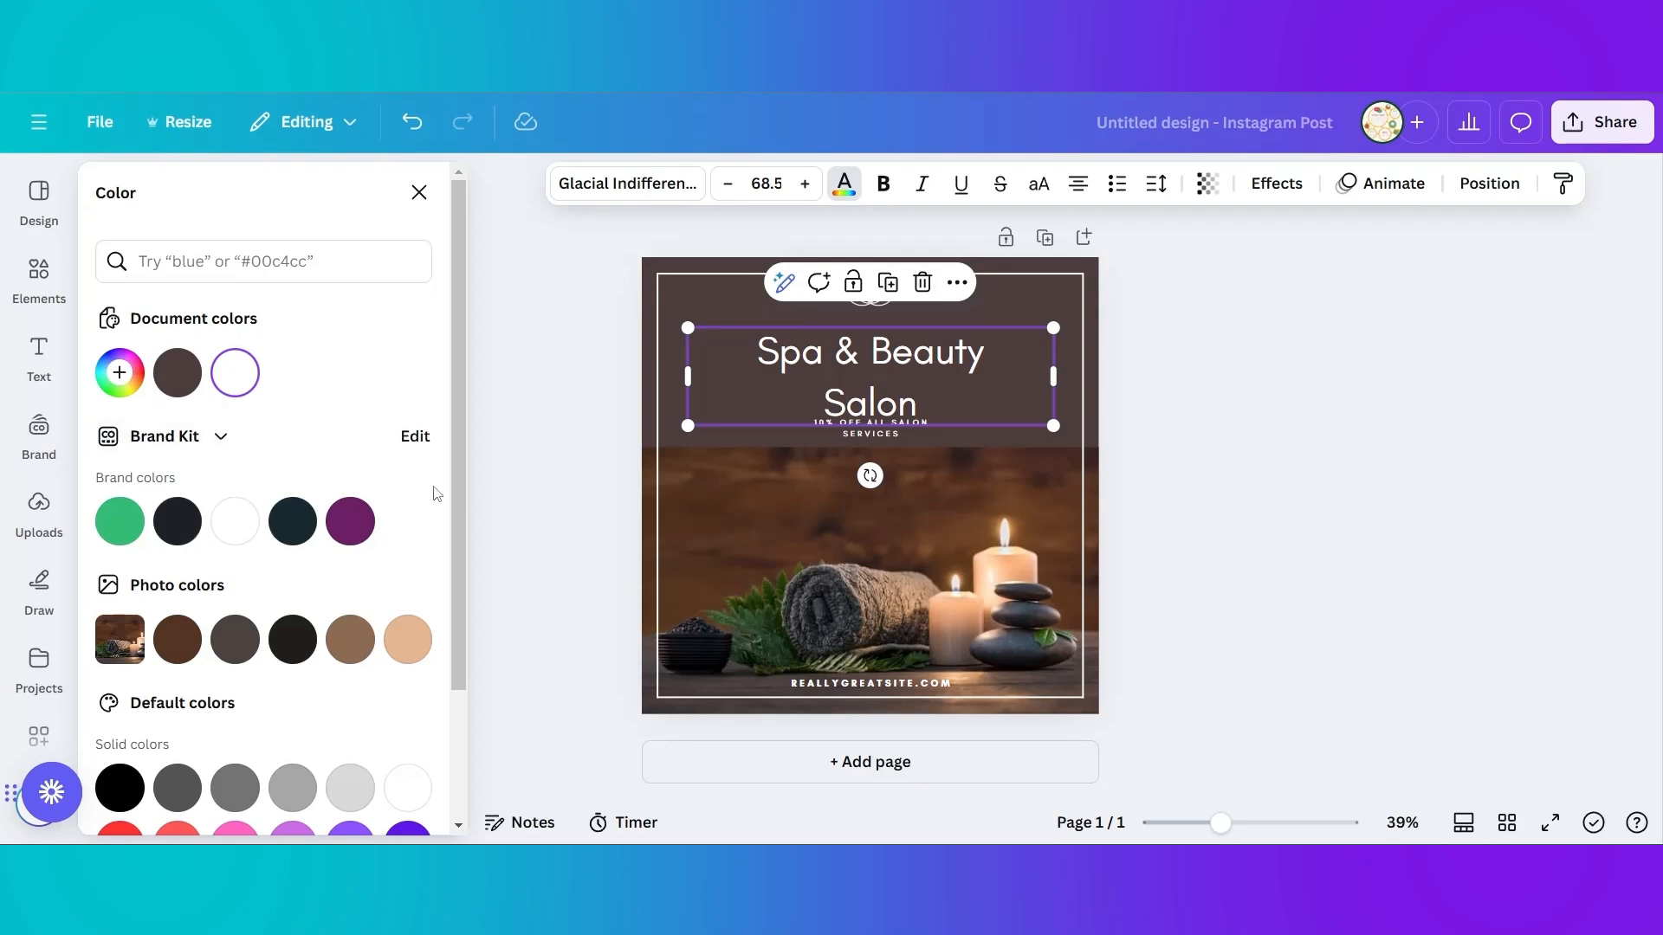
{"action": "scroll", "coordinate": [363, 503], "scroll_direction": "down", "scroll_amount": 3}
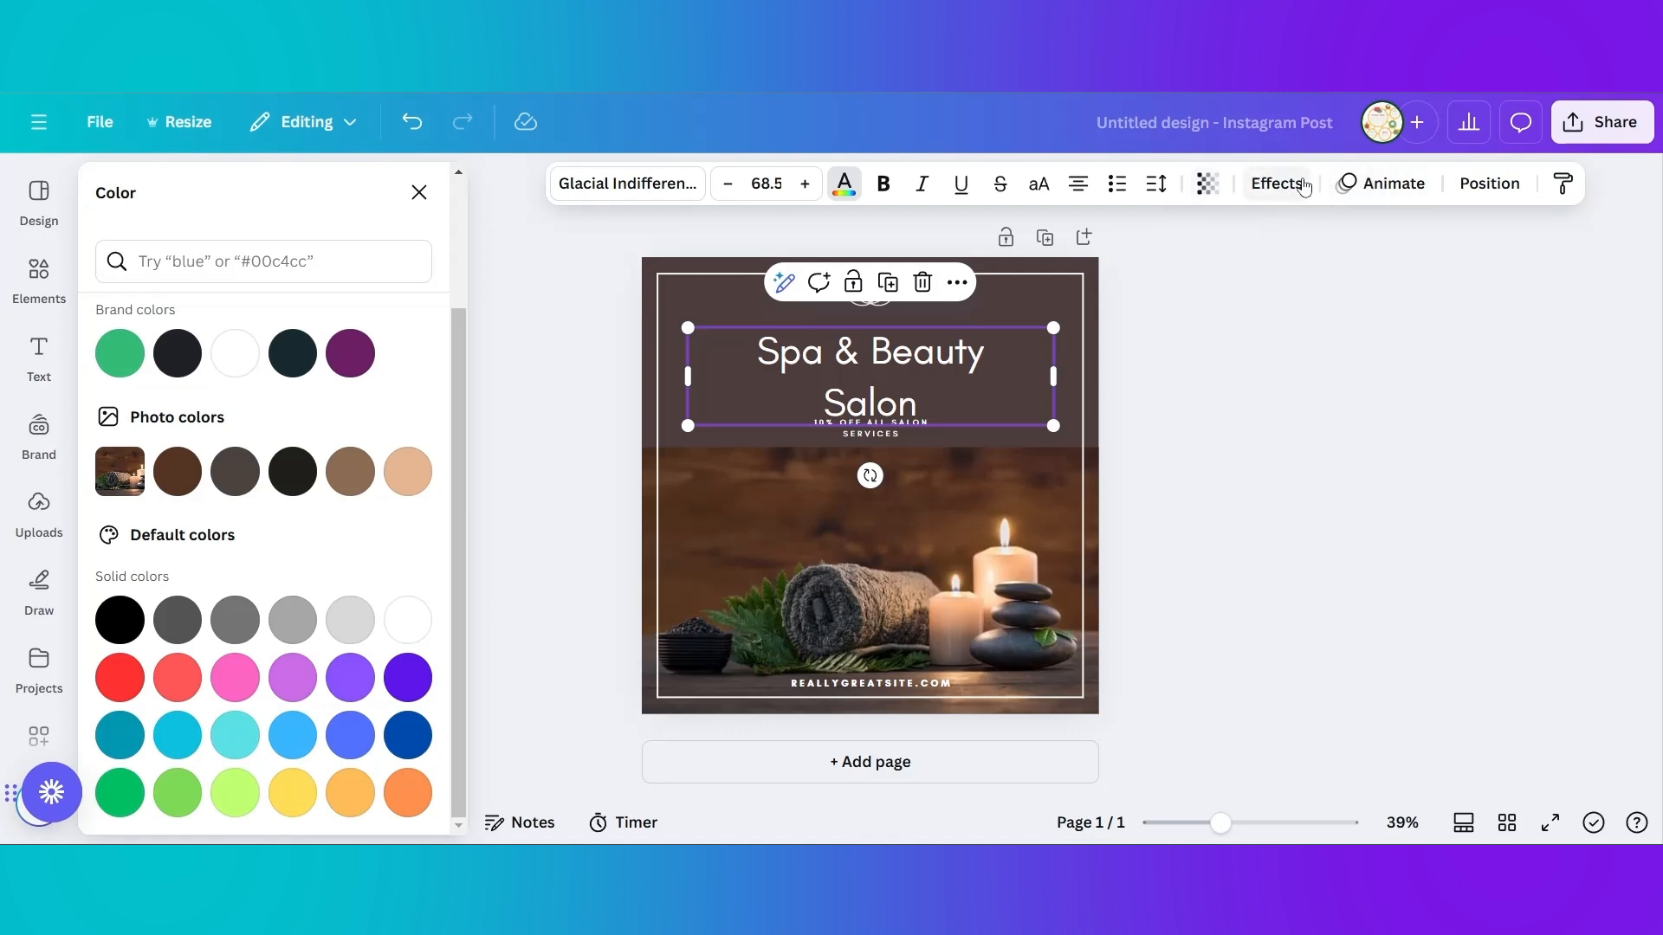
Give the heading a Shadow effect with an offset of 59
{"action": "left_click", "coordinate": [1277, 184]}
{"action": "left_click", "coordinate": [258, 327]}
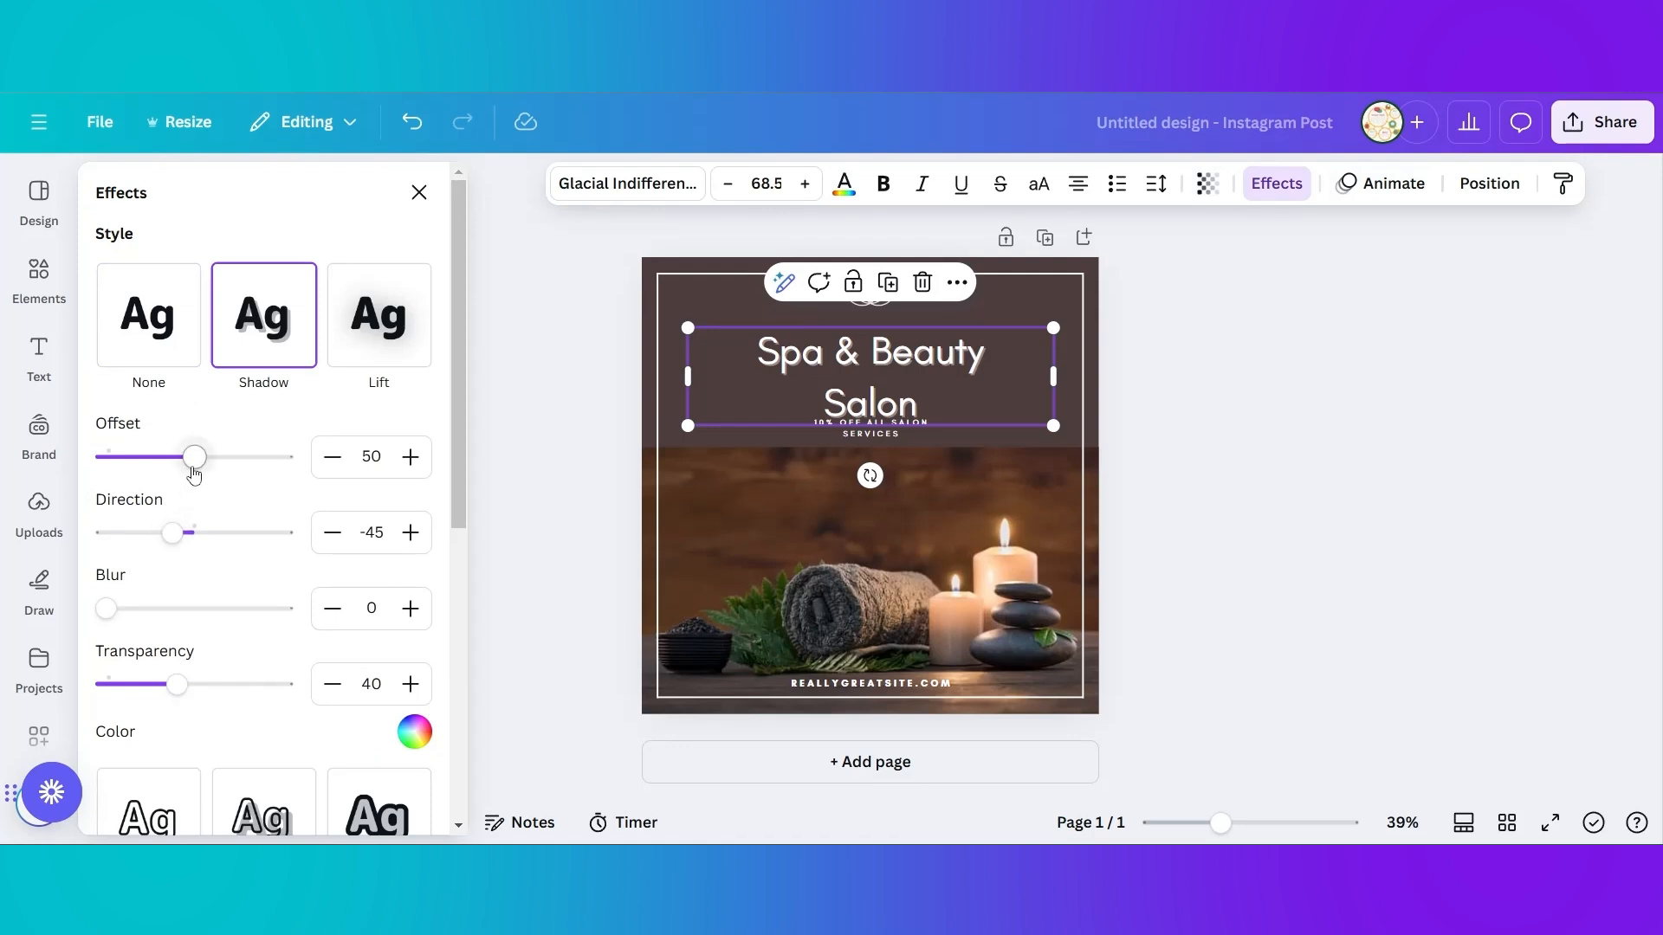
{"action": "mouse_move", "coordinate": [194, 475]}
{"action": "left_mouse_down"}
{"action": "mouse_move", "coordinate": [258, 476]}
{"action": "mouse_move", "coordinate": [213, 486]}
{"action": "left_mouse_up"}
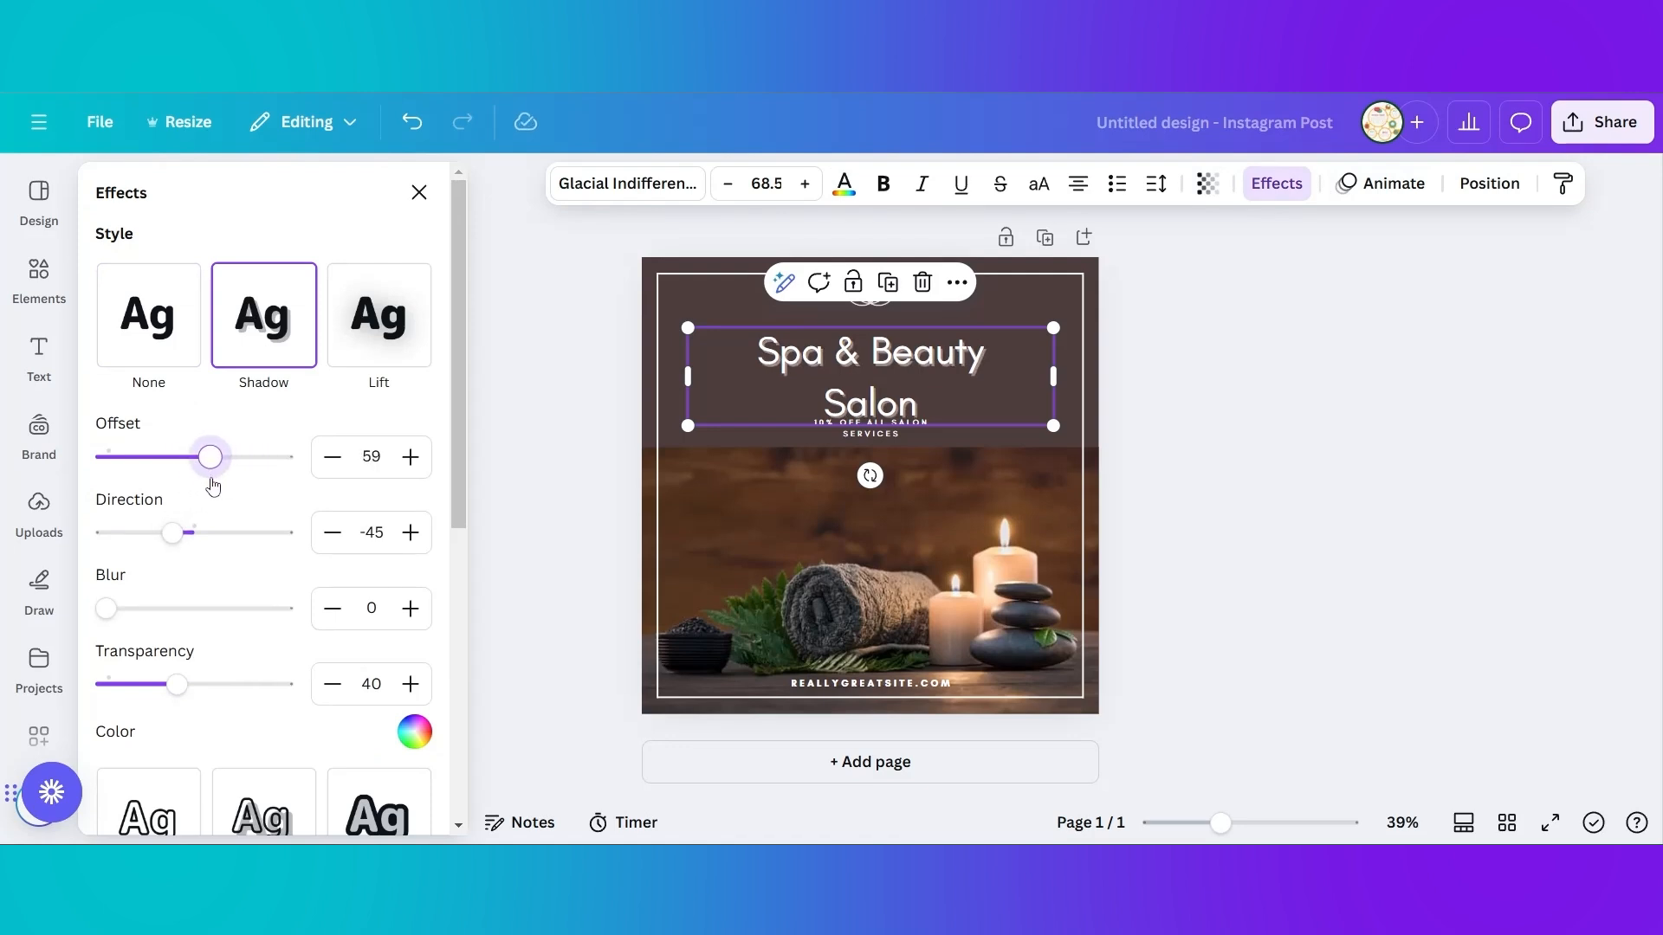
Apply the Ascend text animation to the heading and slightly reduce its speed
{"action": "left_click", "coordinate": [1384, 192]}
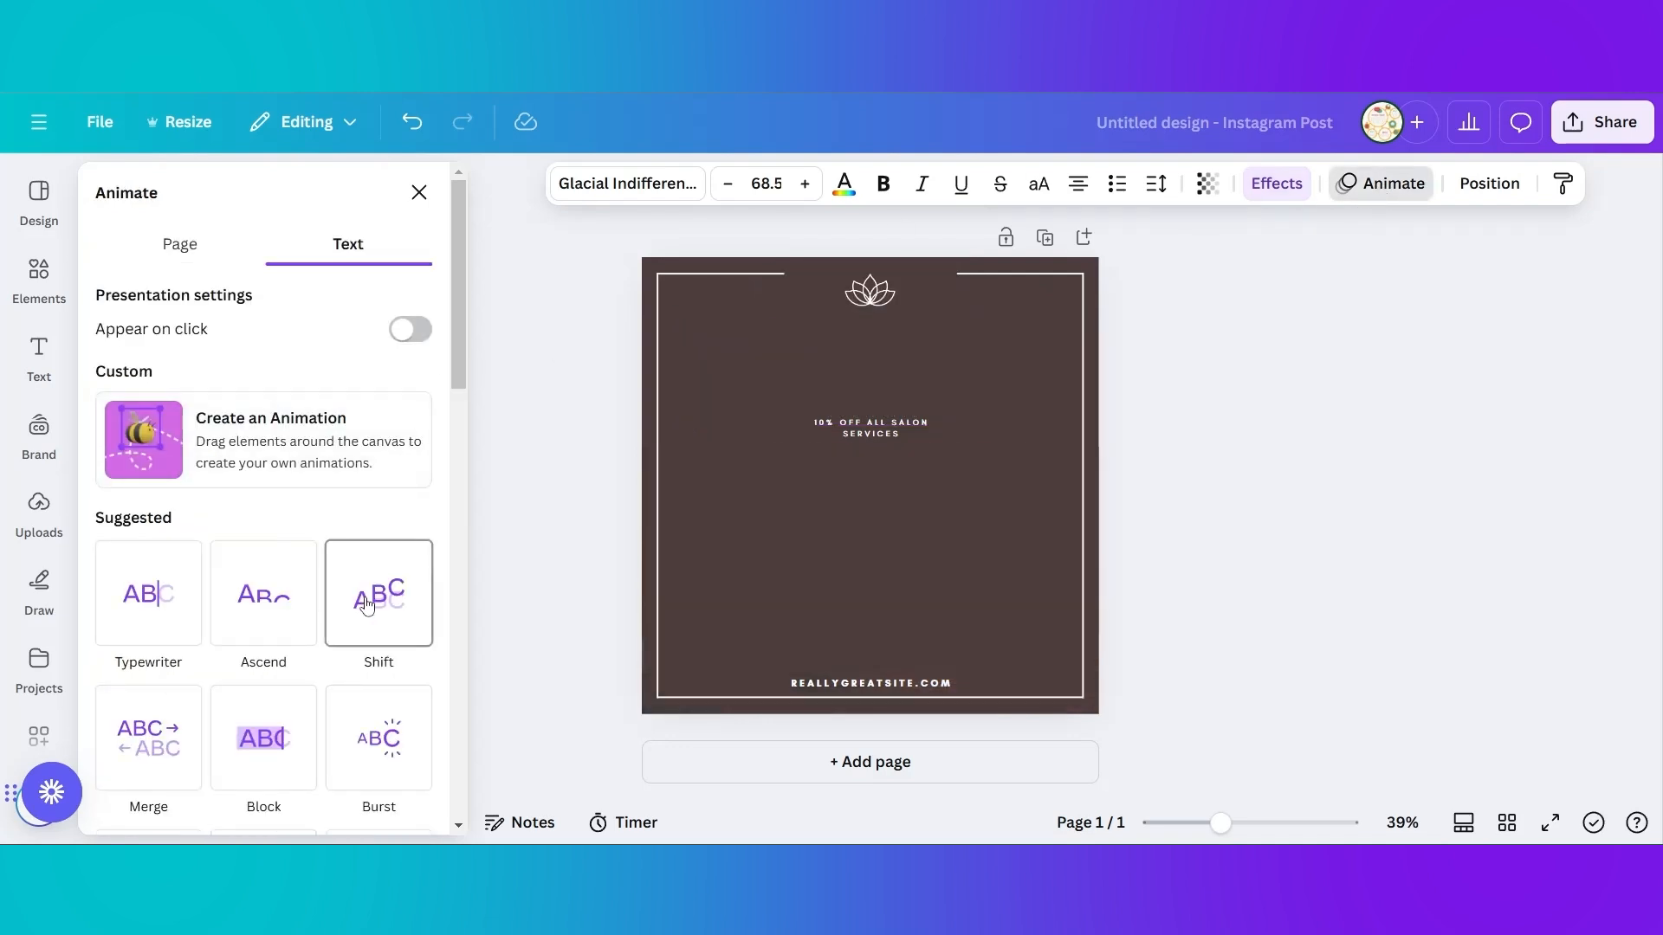
{"action": "left_click", "coordinate": [275, 604]}
{"action": "scroll", "coordinate": [282, 589], "scroll_direction": "down", "scroll_amount": 2}
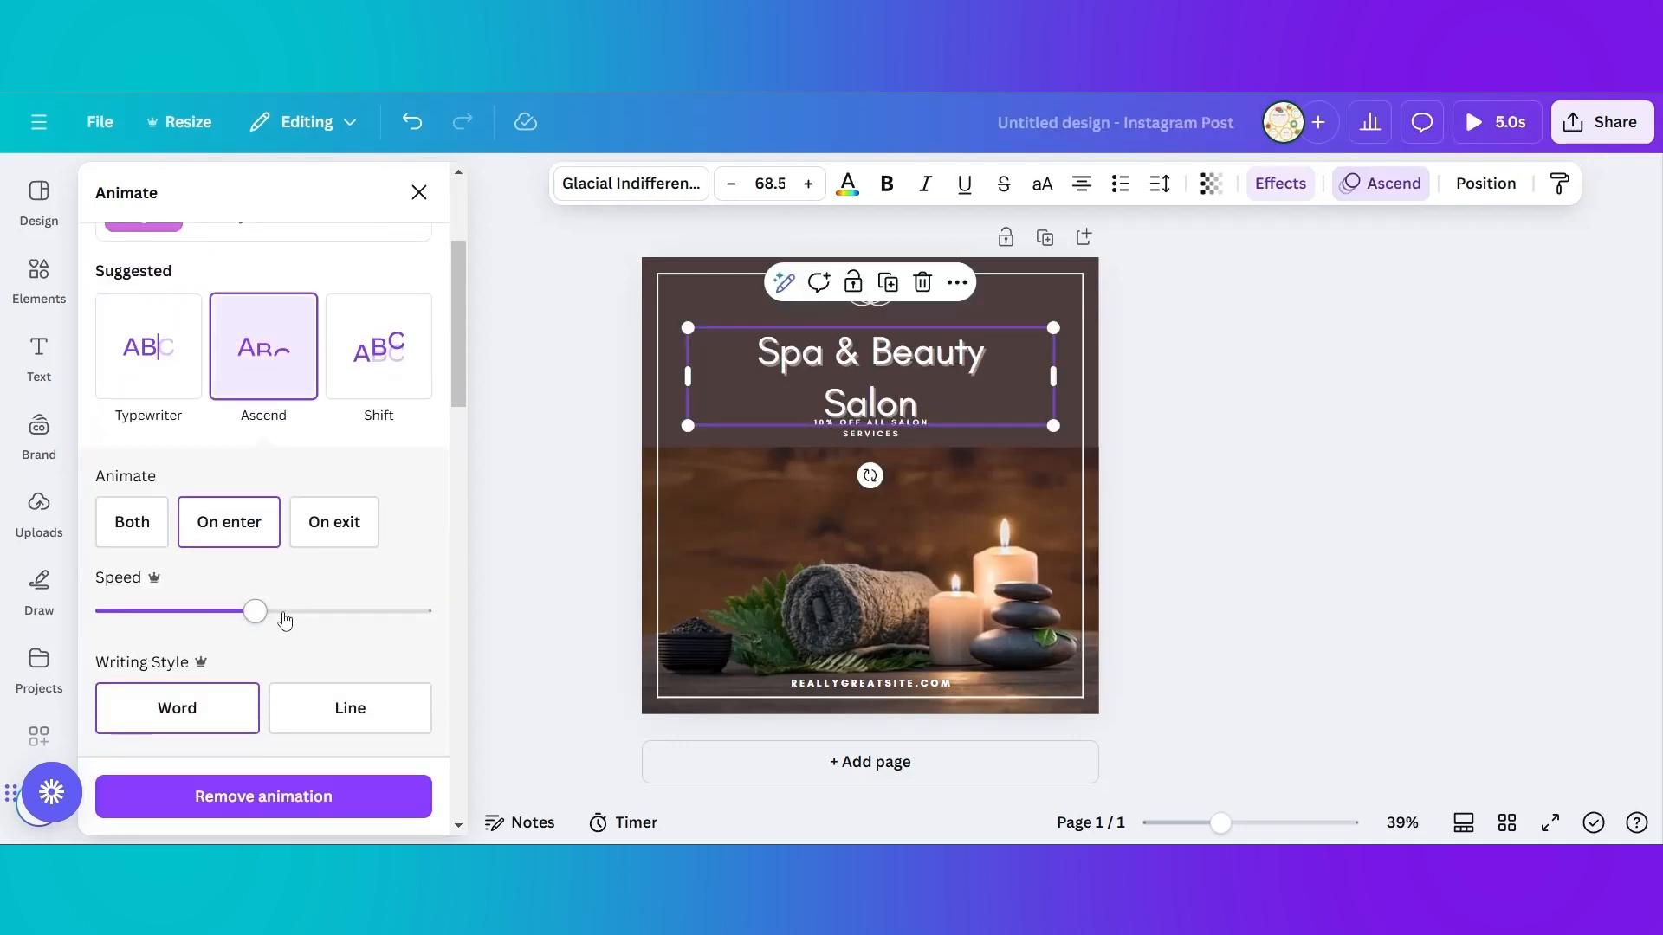
{"action": "mouse_move", "coordinate": [256, 612]}
{"action": "left_mouse_down"}
{"action": "mouse_move", "coordinate": [386, 613]}
{"action": "mouse_move", "coordinate": [250, 613]}
{"action": "left_mouse_up"}
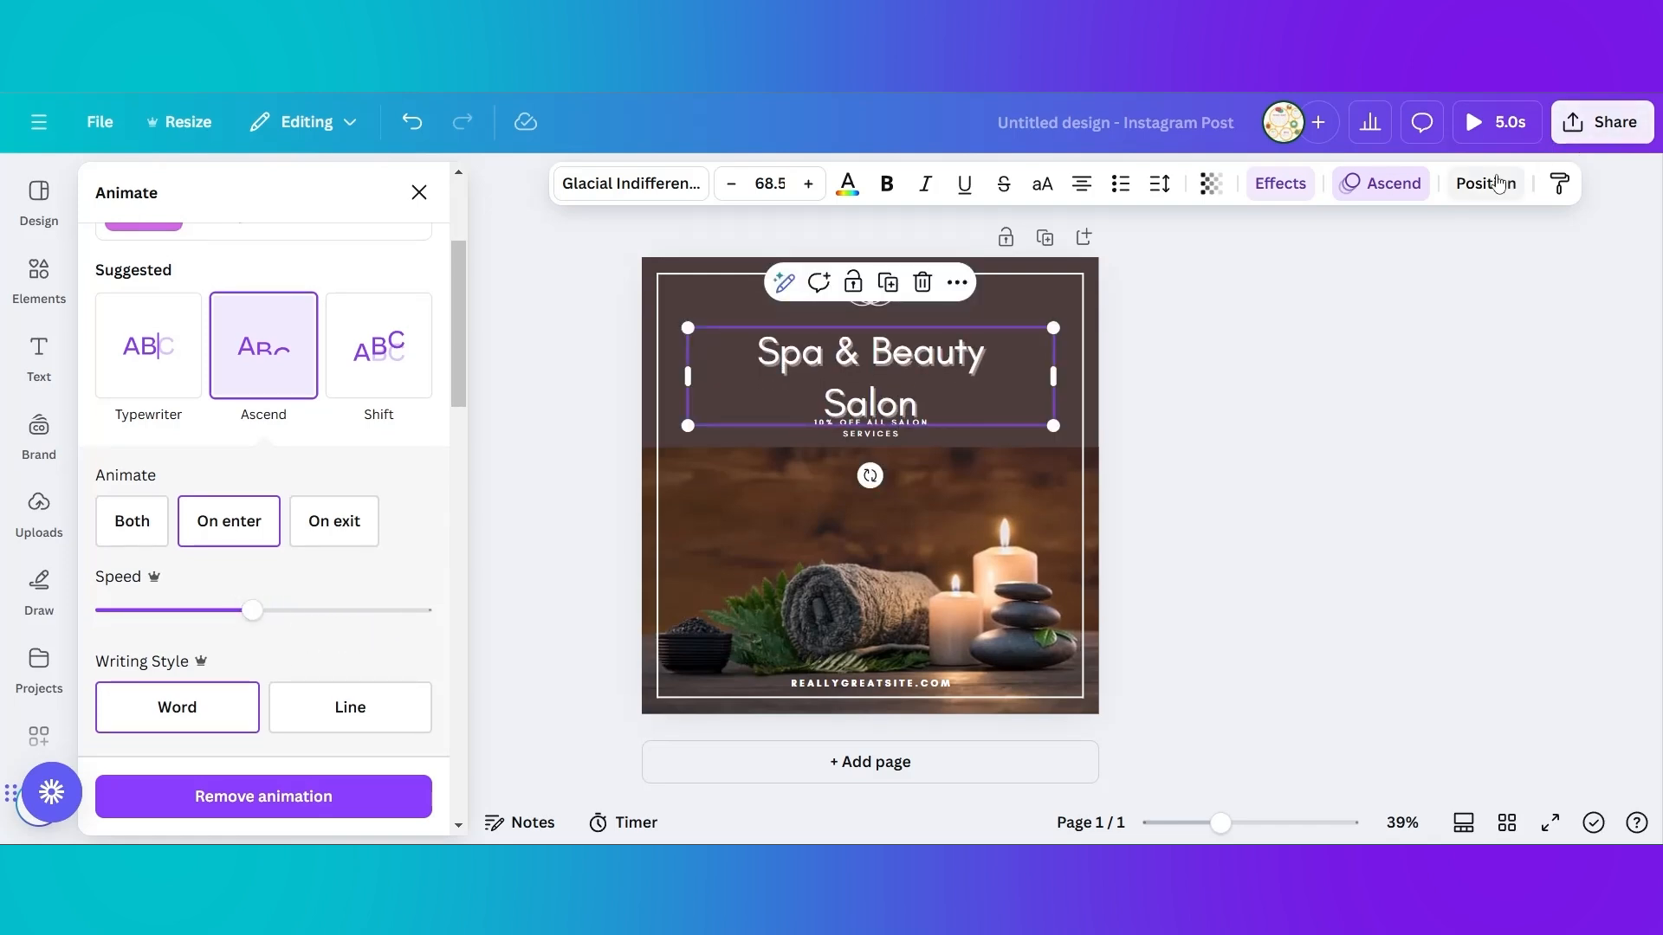
Bring the heading to the front of the layers and replace the word "Beauty" with "Wellness"
{"action": "left_click", "coordinate": [1486, 184]}
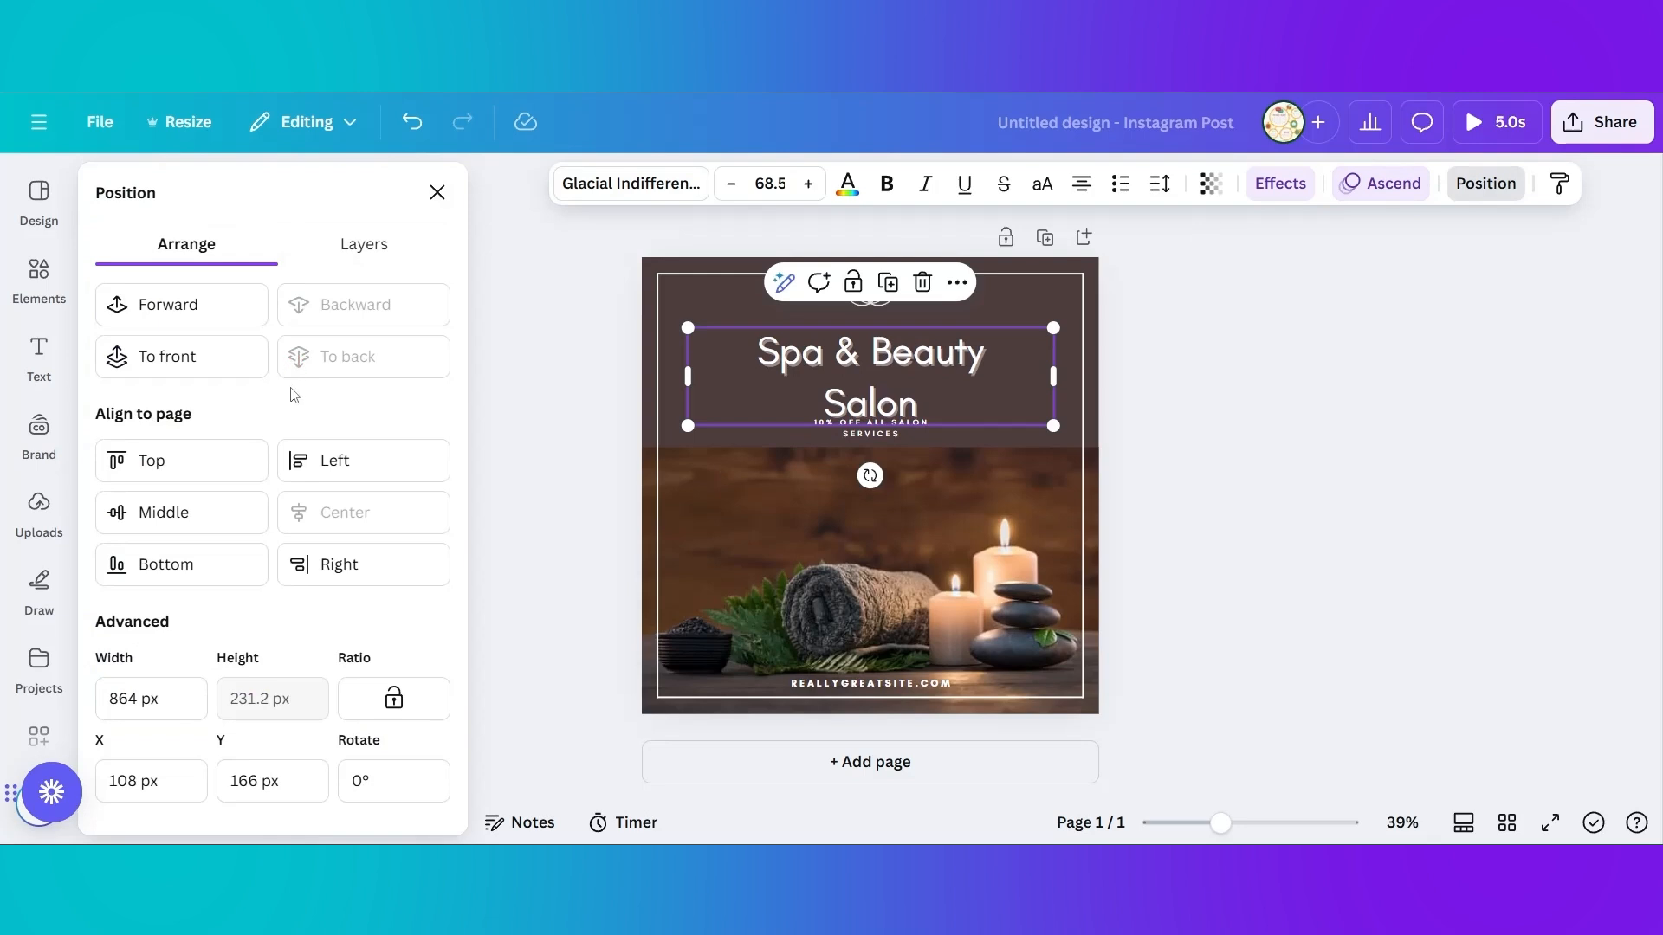
{"action": "left_click", "coordinate": [266, 343]}
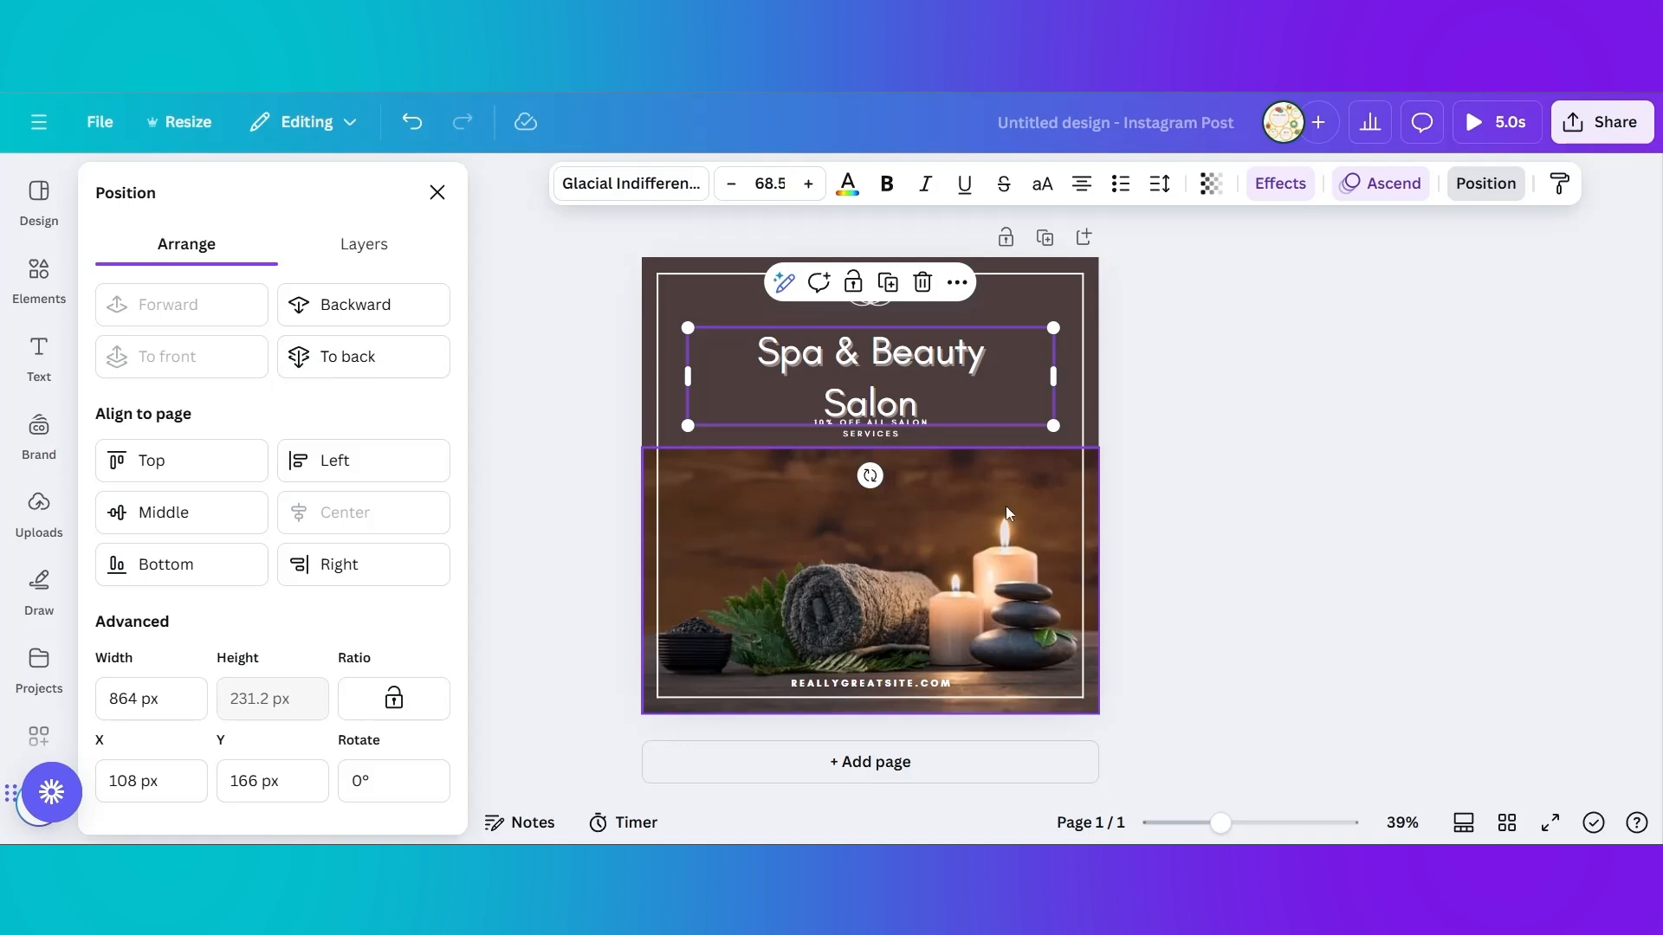
{"action": "double_click", "coordinate": [887, 359]}
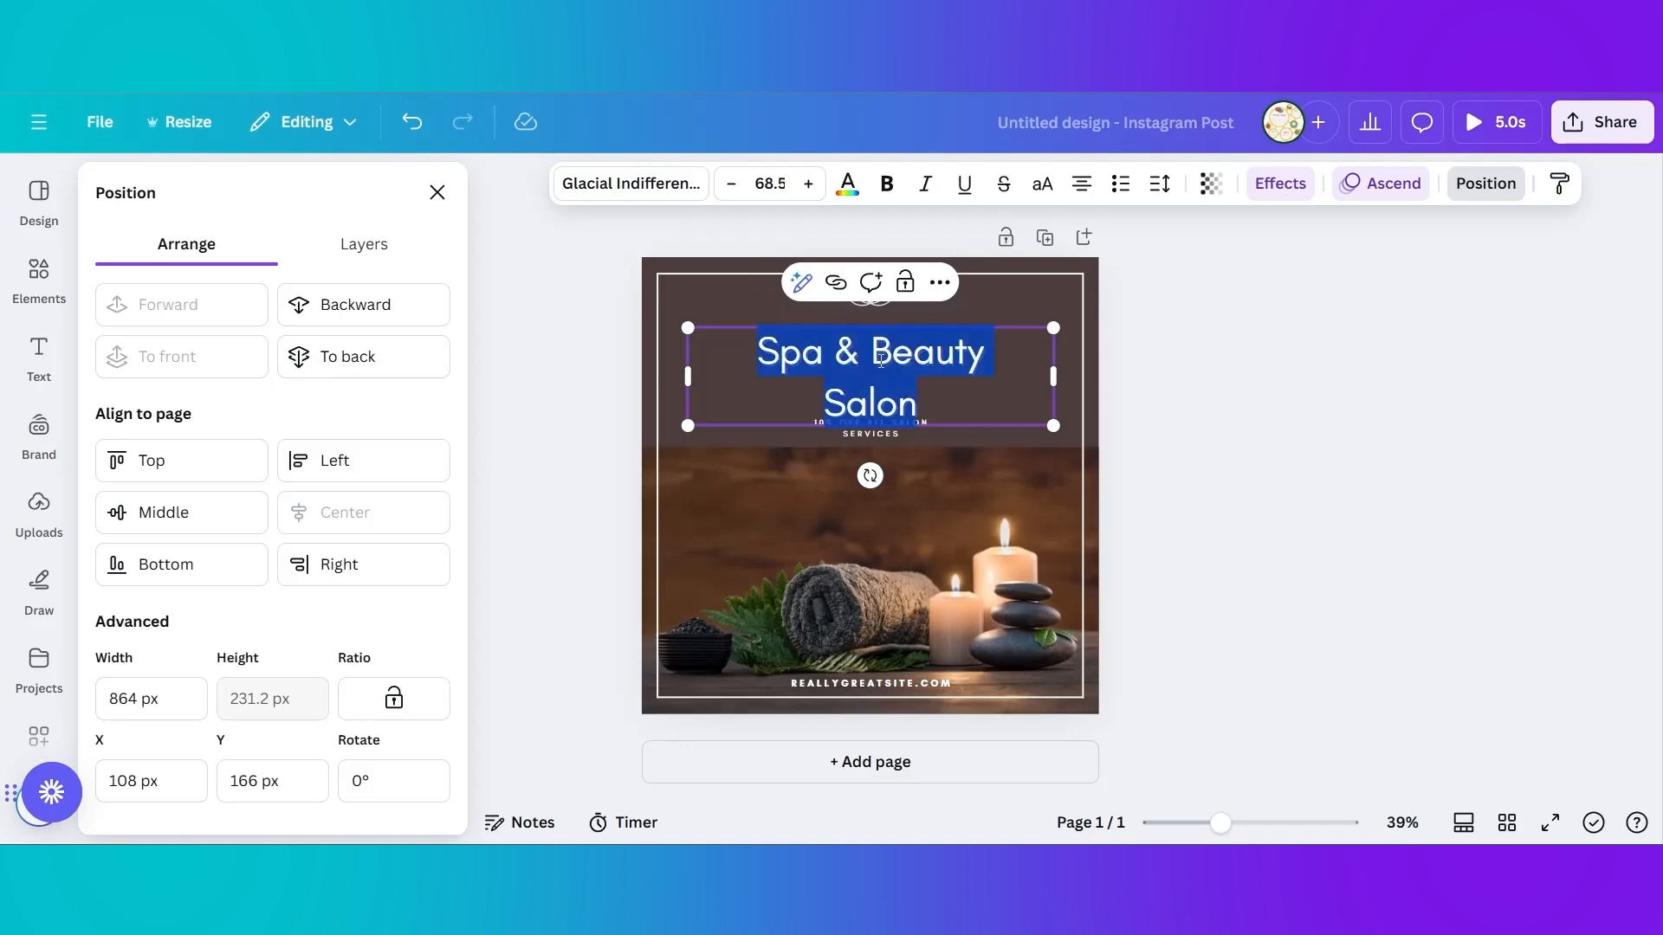
{"action": "left_click_drag", "start_coordinate": [872, 351], "coordinate": [985, 355]}
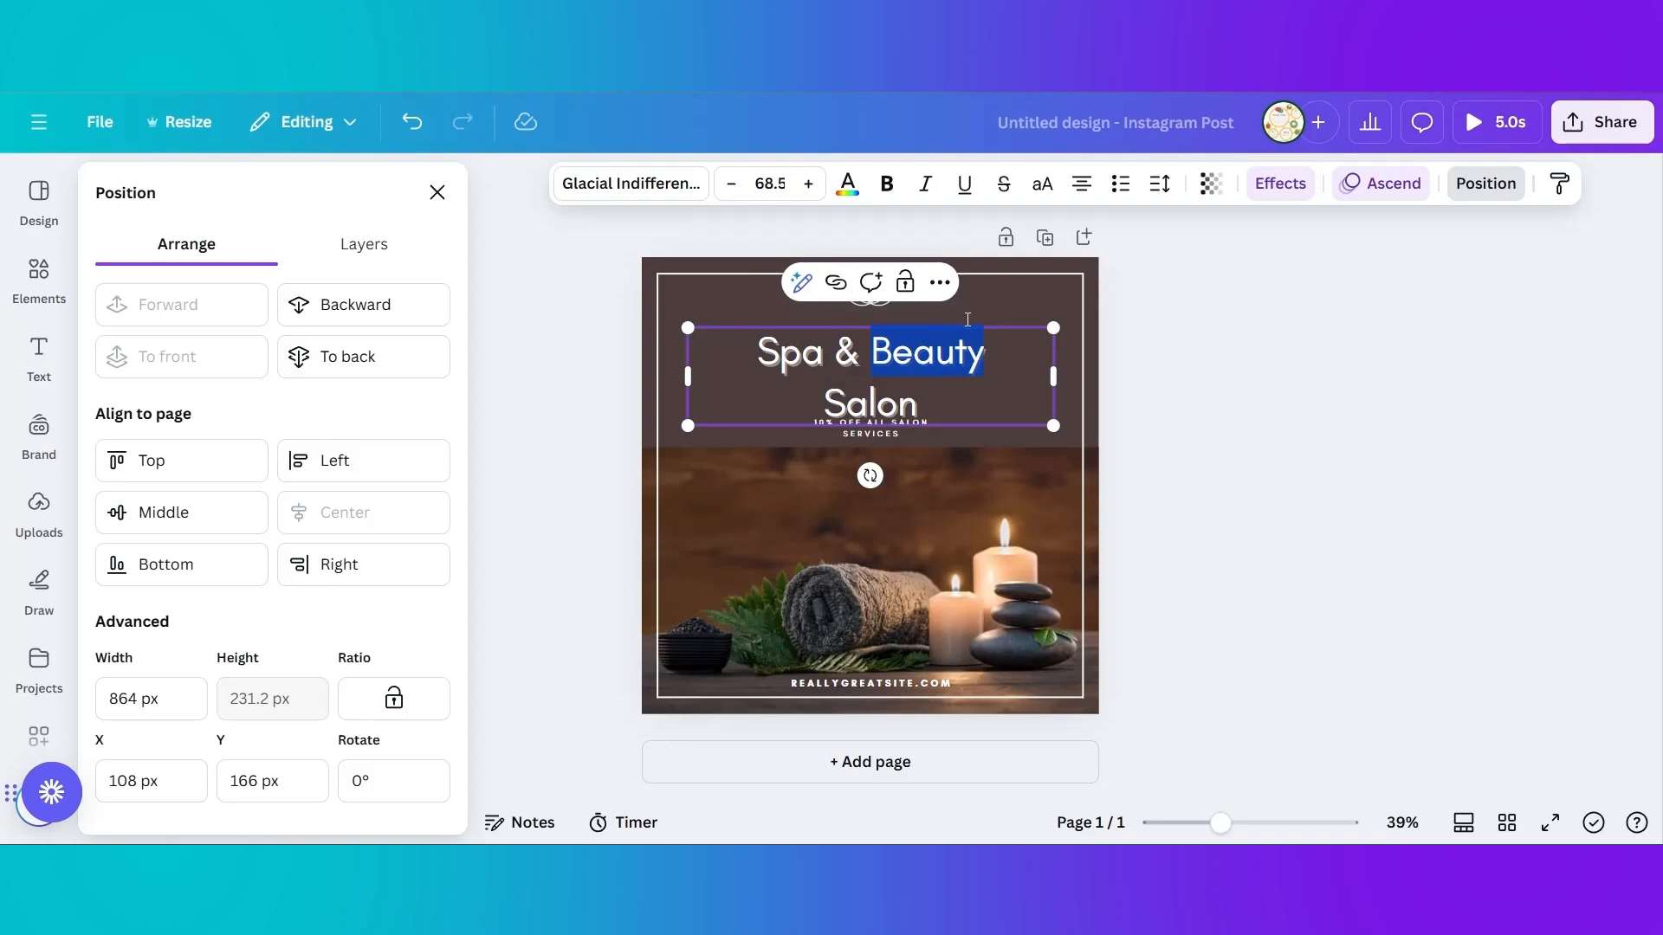
{"action": "type", "text": "Wellness"}
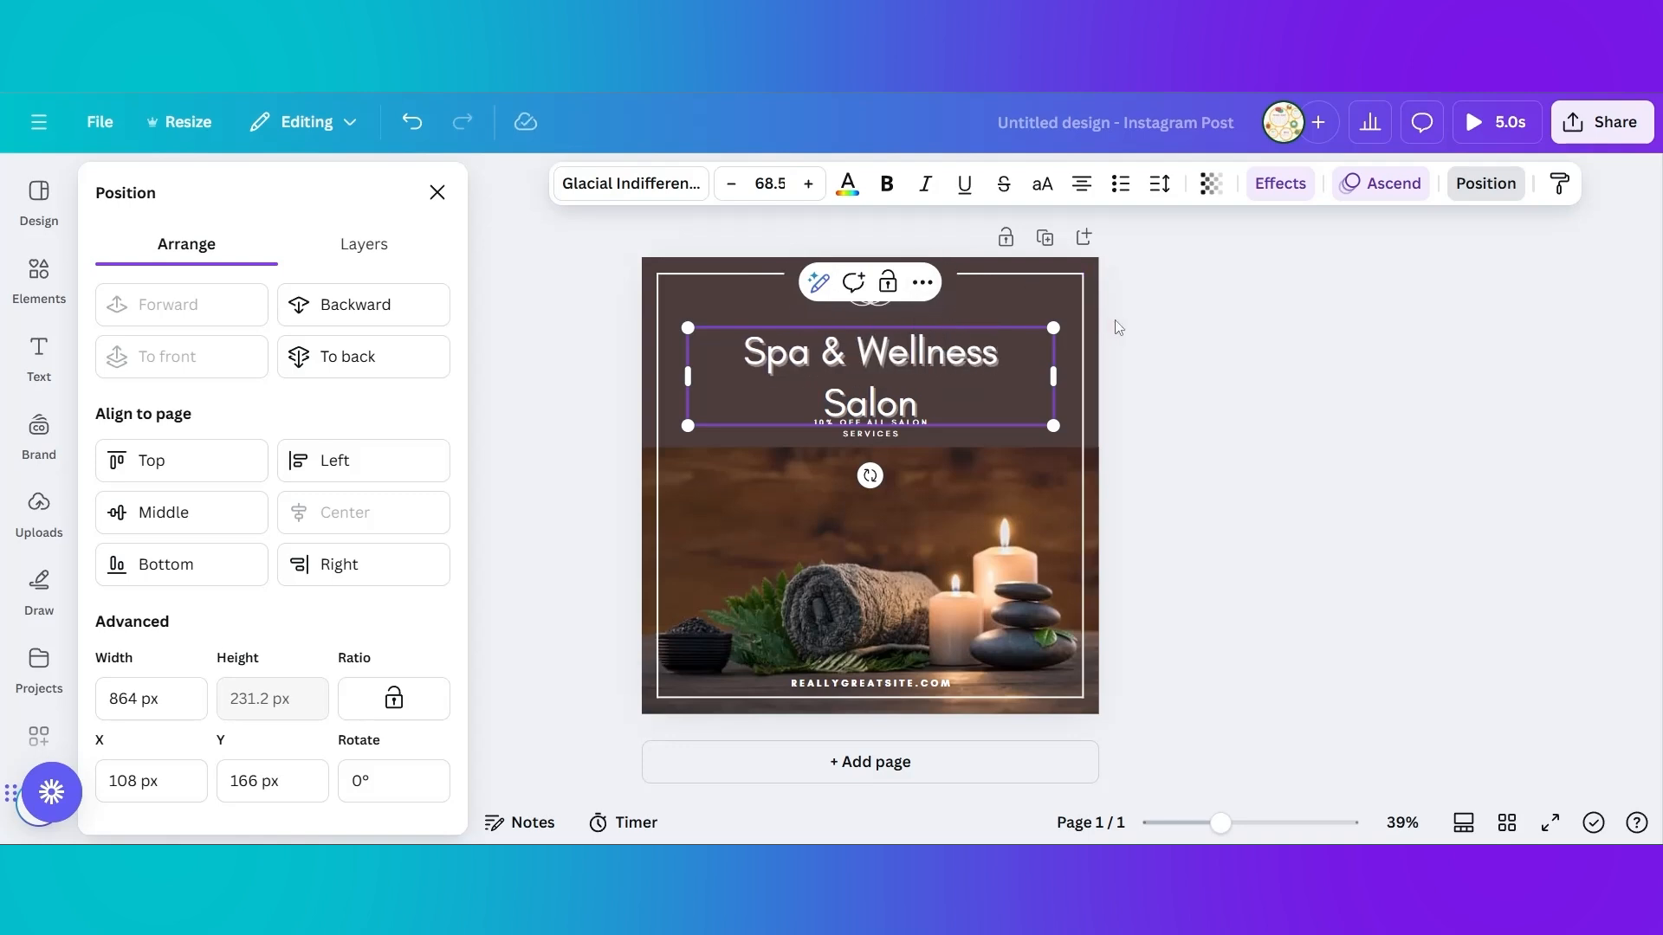
{"action": "key", "text": "Escape"}
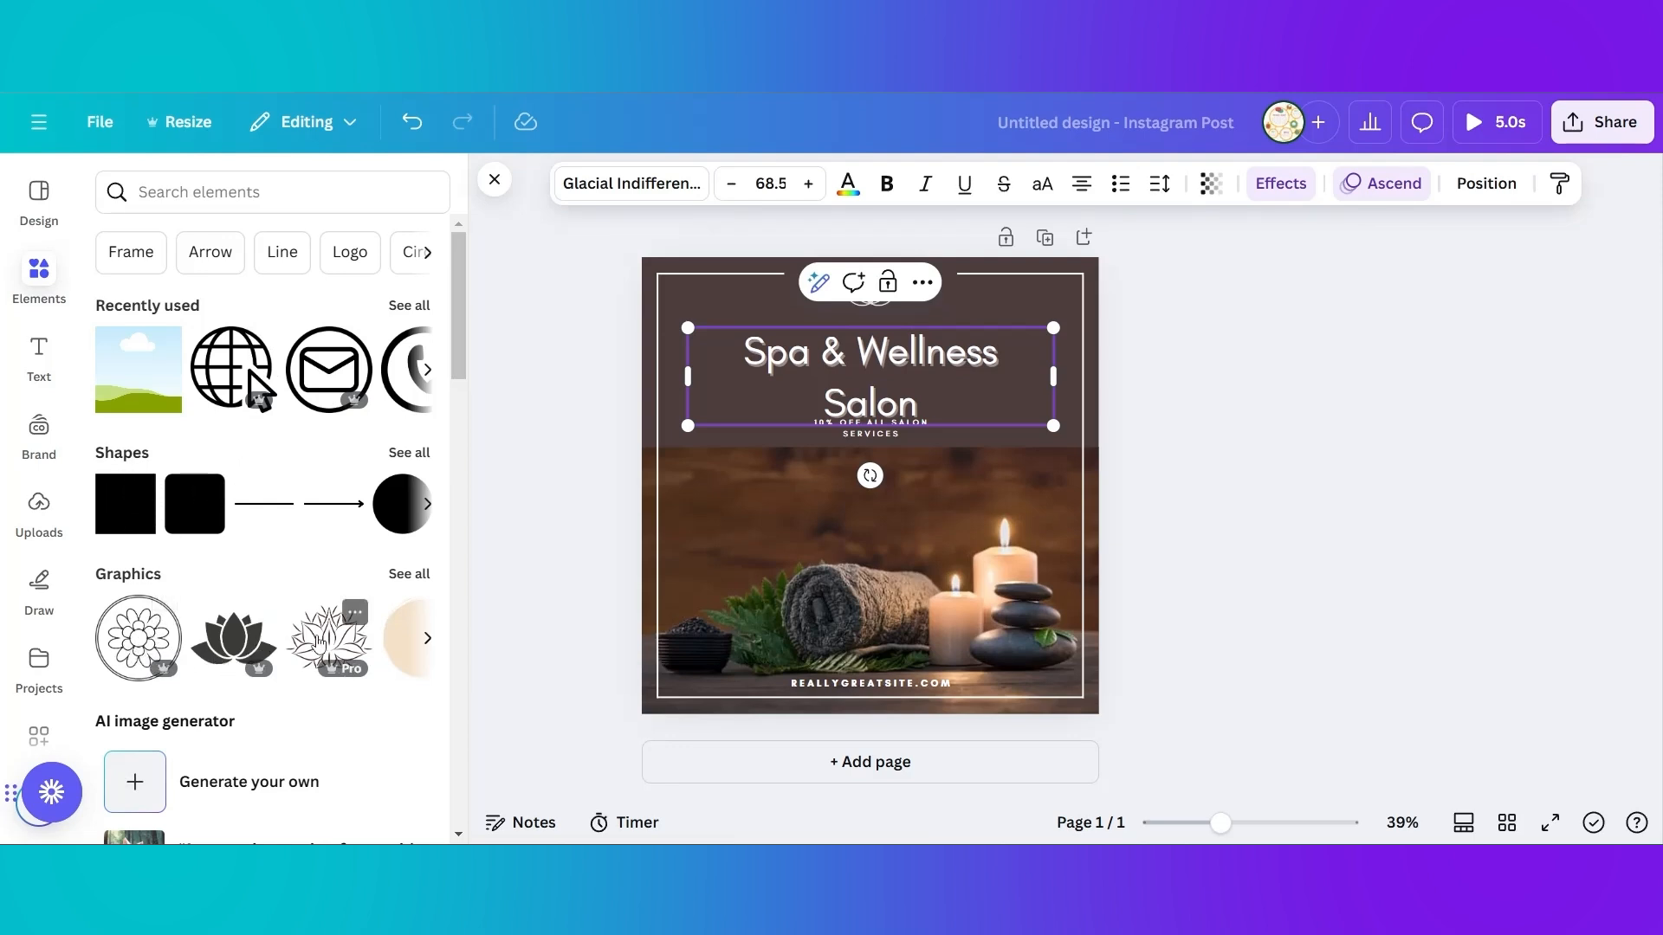
Add the solid lotus graphic and place it, scaled down, above the heading in place of the outlined lotus
{"action": "left_click", "coordinate": [227, 643]}
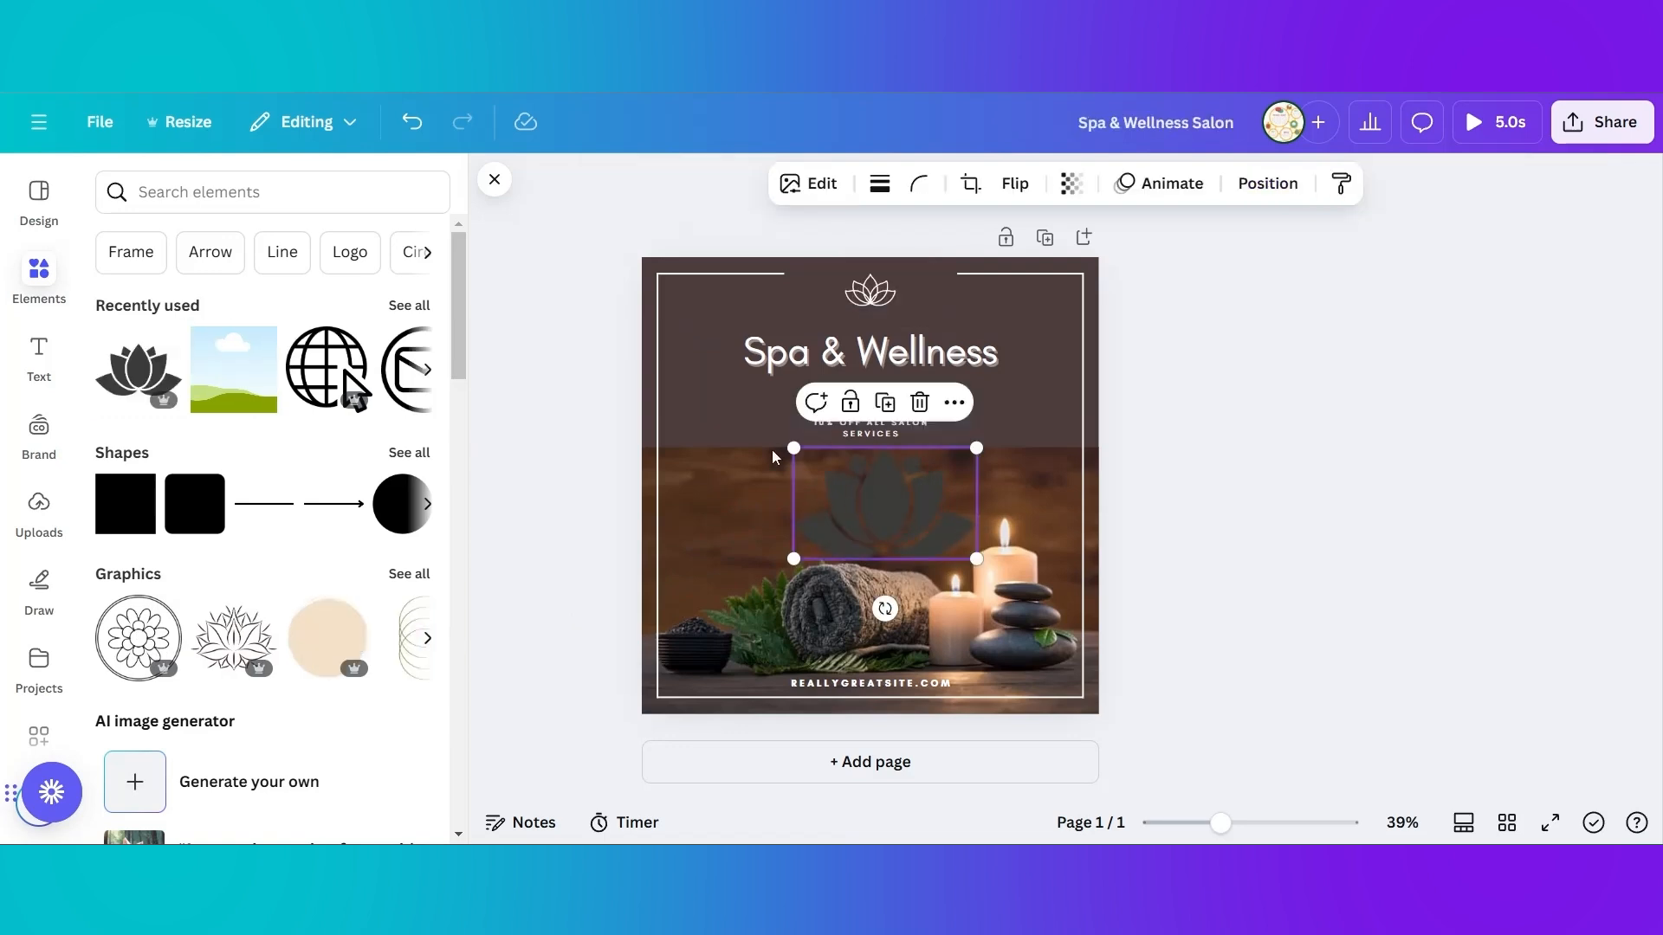
{"action": "left_click_drag", "start_coordinate": [795, 444], "coordinate": [864, 290]}
{"action": "left_click", "coordinate": [869, 294]}
{"action": "key", "text": "Delete"}
{"action": "left_click", "coordinate": [937, 535]}
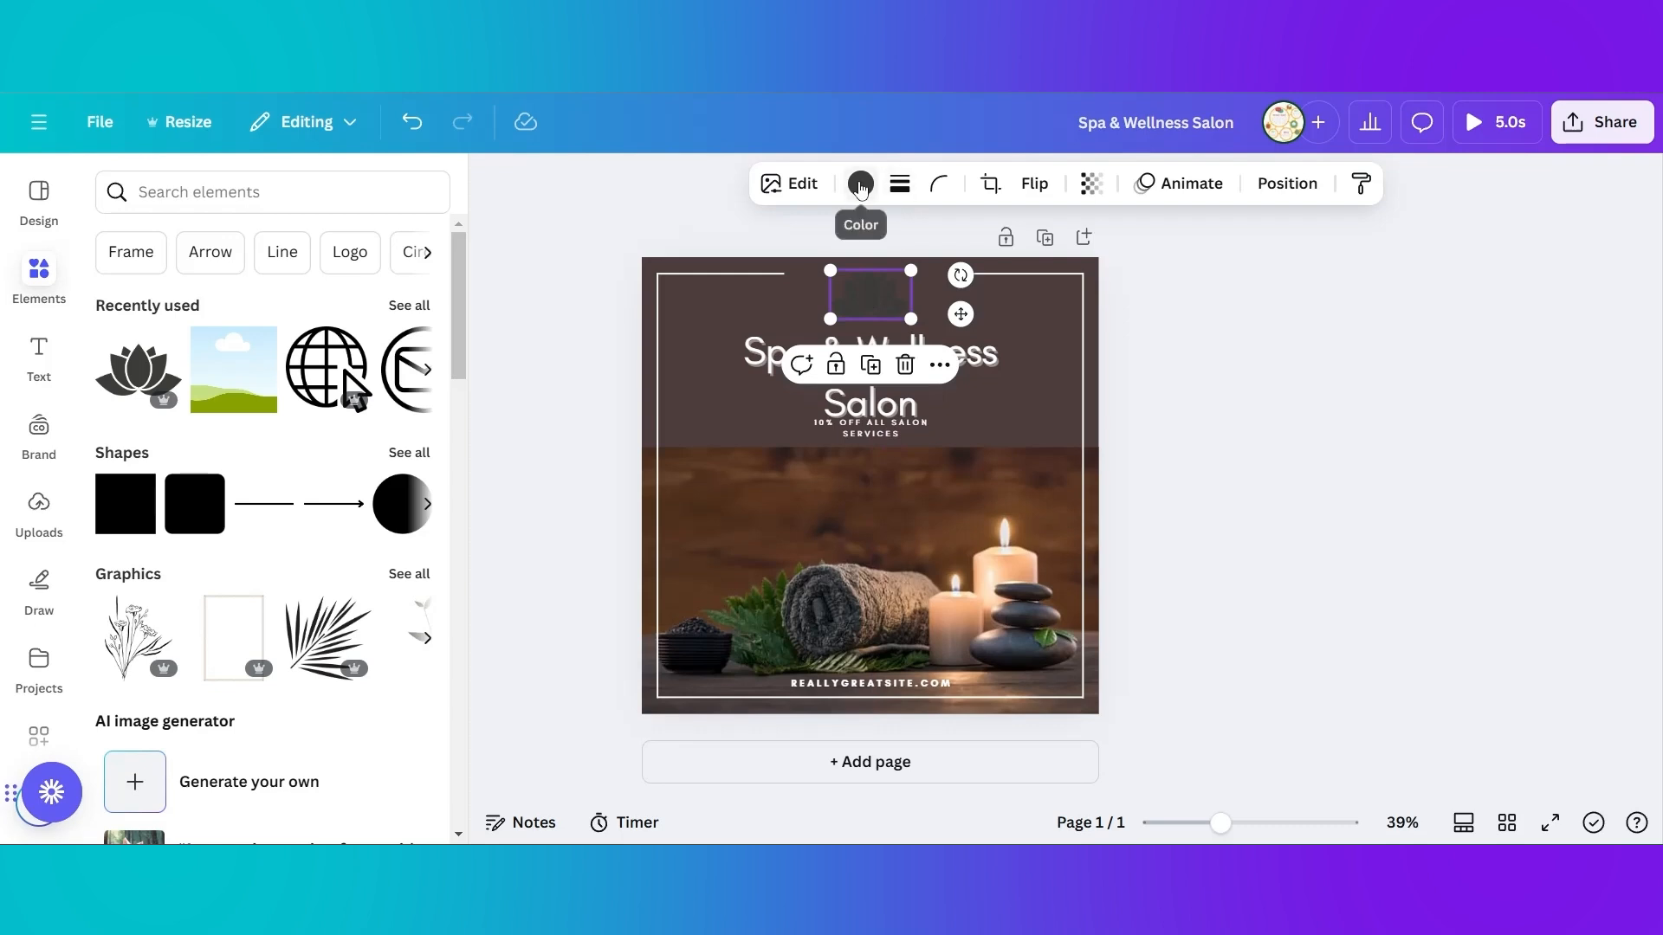
Recolor the solid lotus with the light peach photo color #e5b692
{"action": "left_click", "coordinate": [861, 184]}
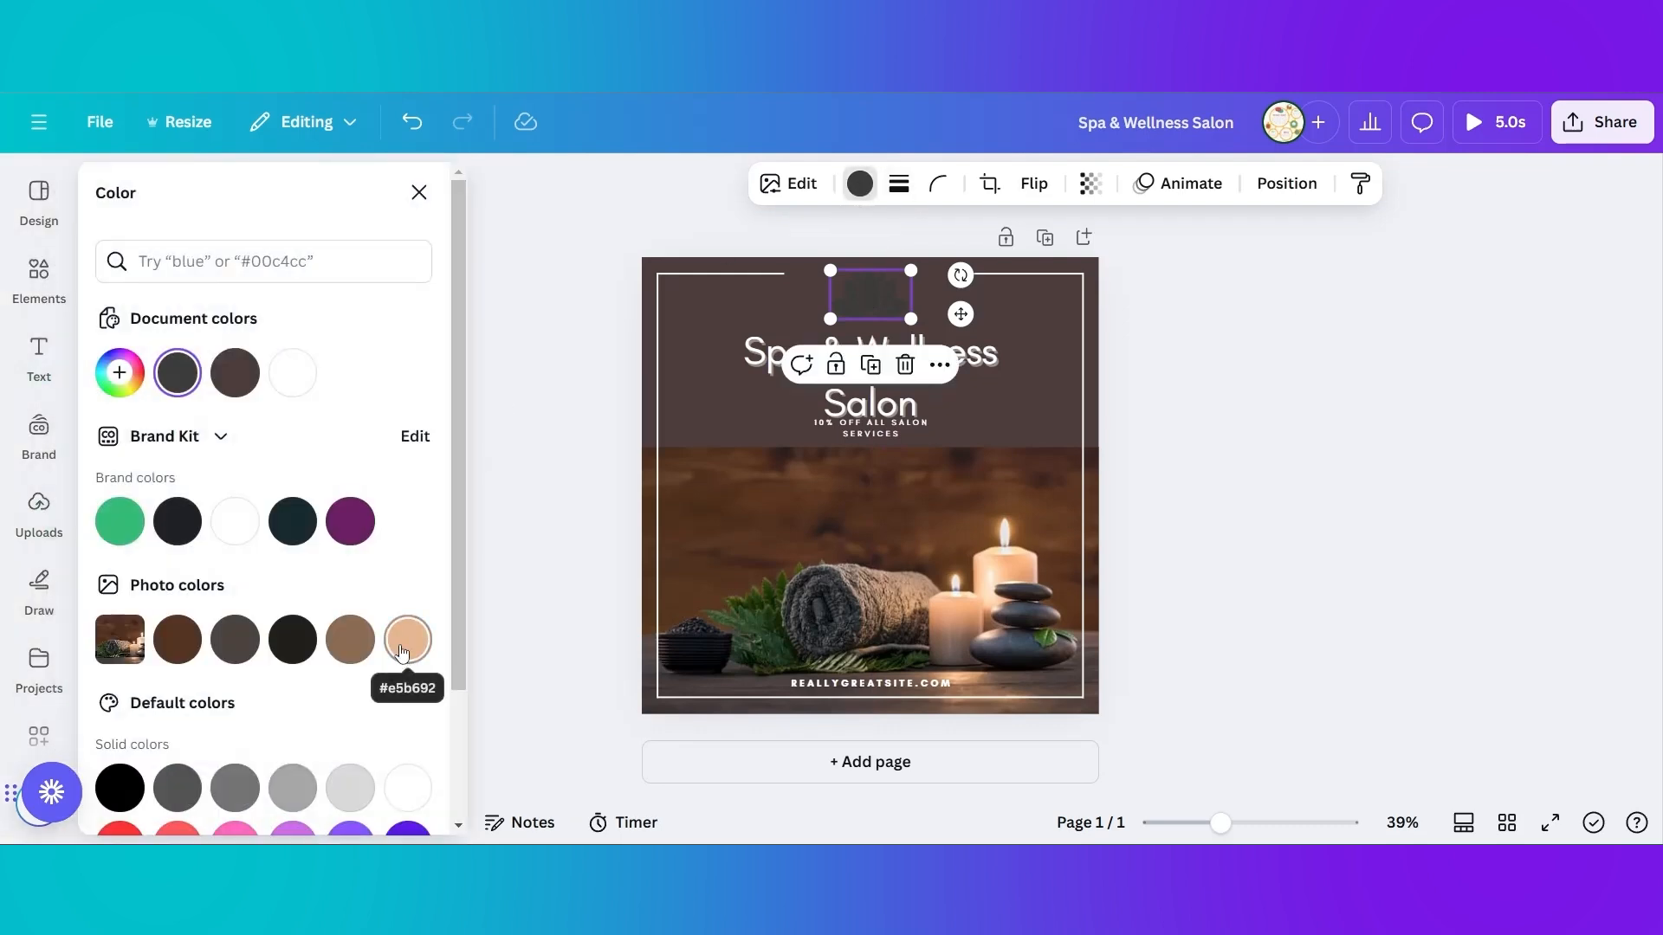
{"action": "left_click", "coordinate": [404, 648]}
{"action": "left_click", "coordinate": [1261, 401]}
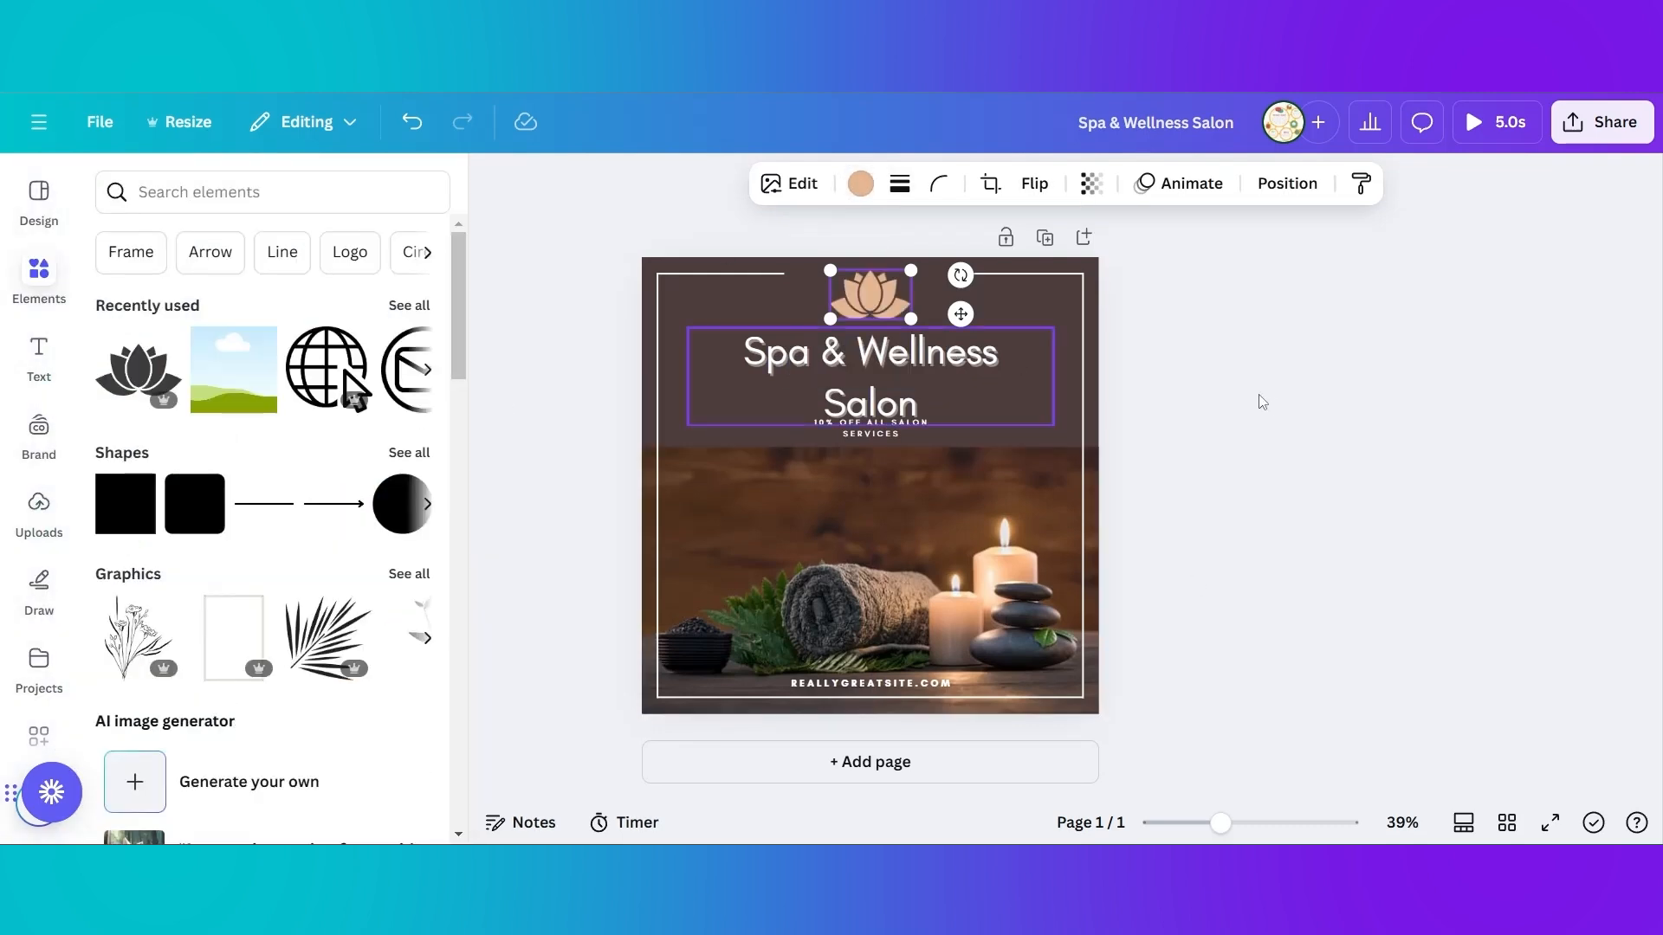
{"action": "left_click", "coordinate": [892, 299]}
{"action": "left_click_drag", "start_coordinate": [892, 300], "coordinate": [890, 295]}
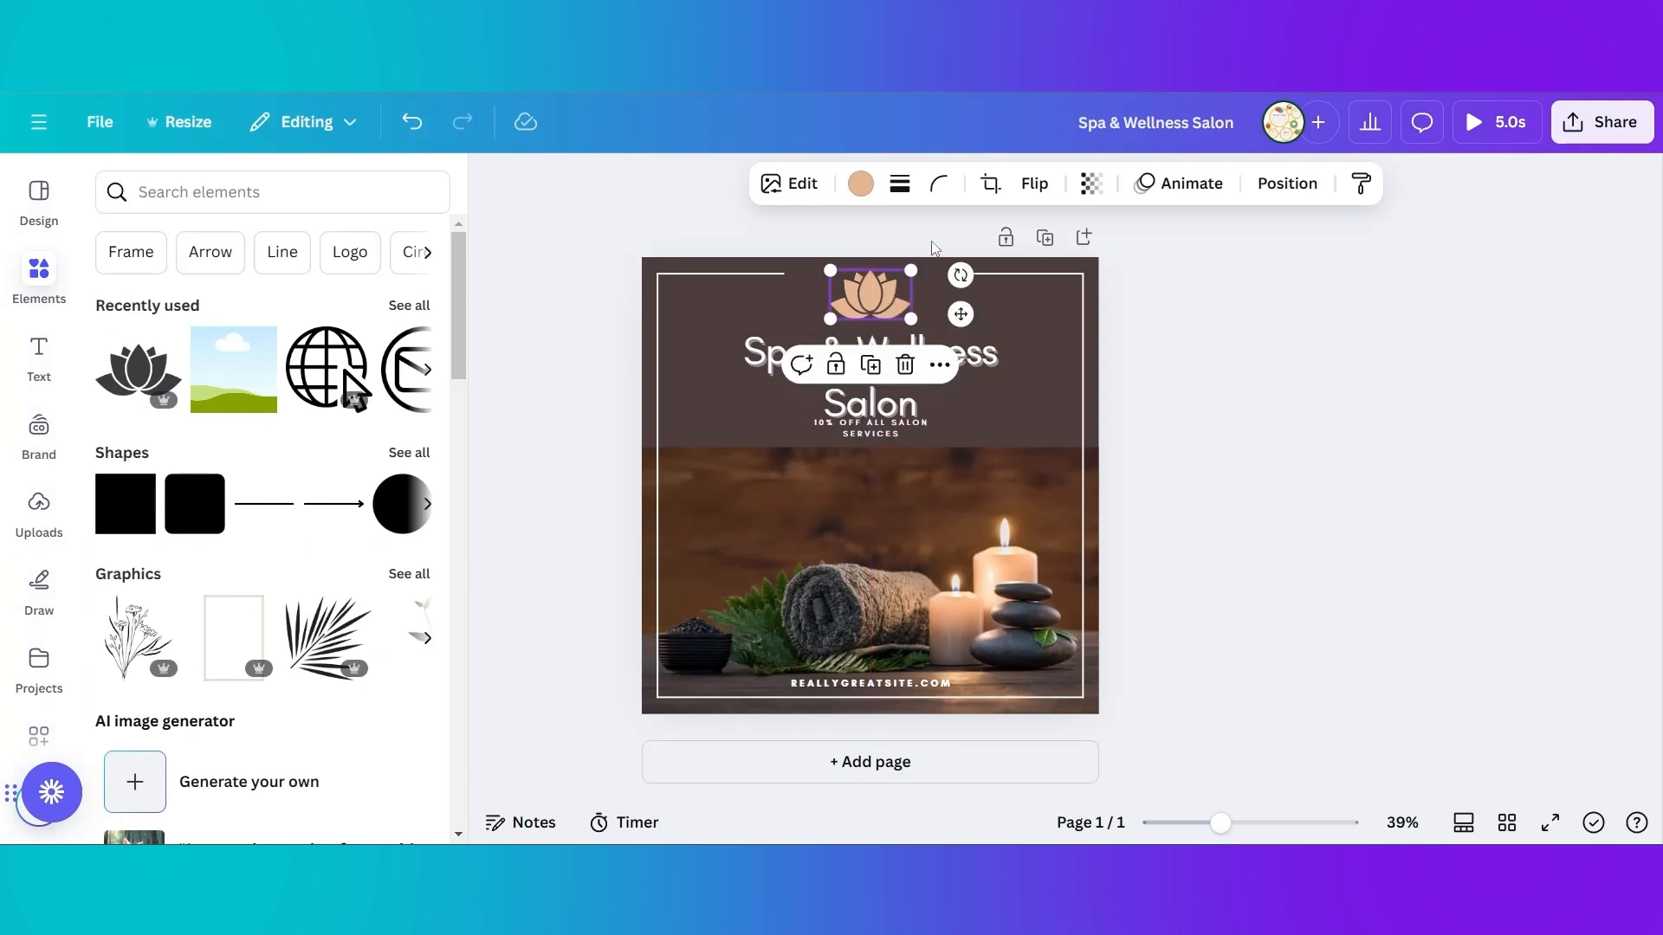
Search the photo library for "spa"
{"action": "scroll", "coordinate": [260, 423], "scroll_direction": "down", "scroll_amount": 9}
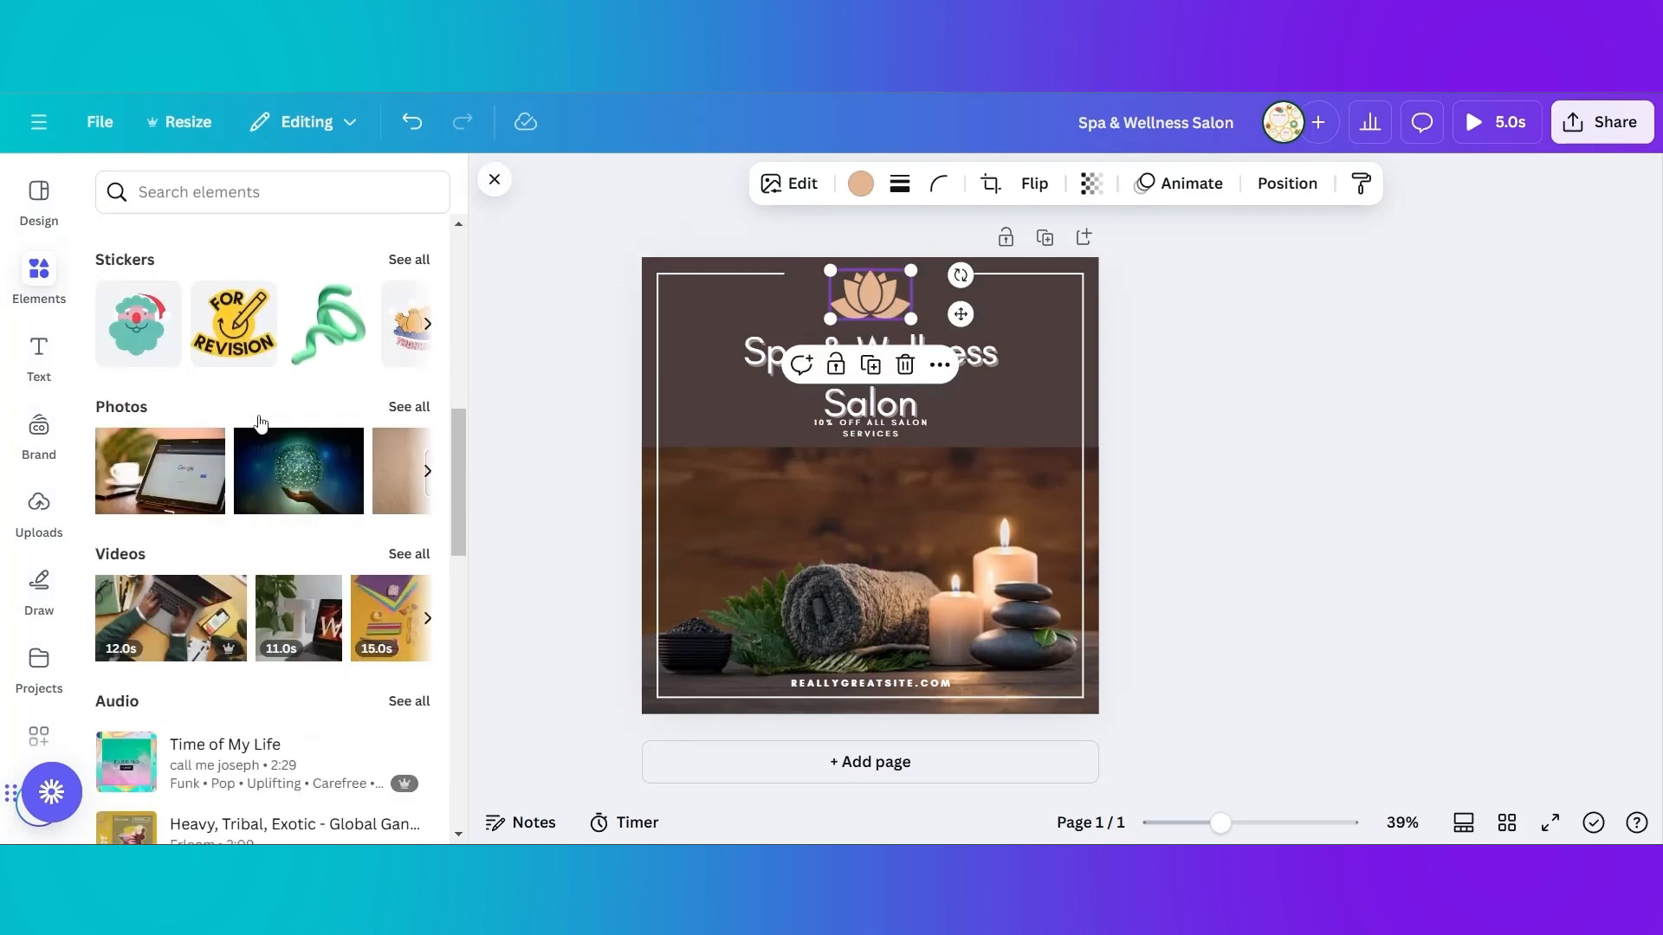
{"action": "scroll", "coordinate": [260, 423], "scroll_direction": "down", "scroll_amount": 2}
{"action": "left_click", "coordinate": [412, 301]}
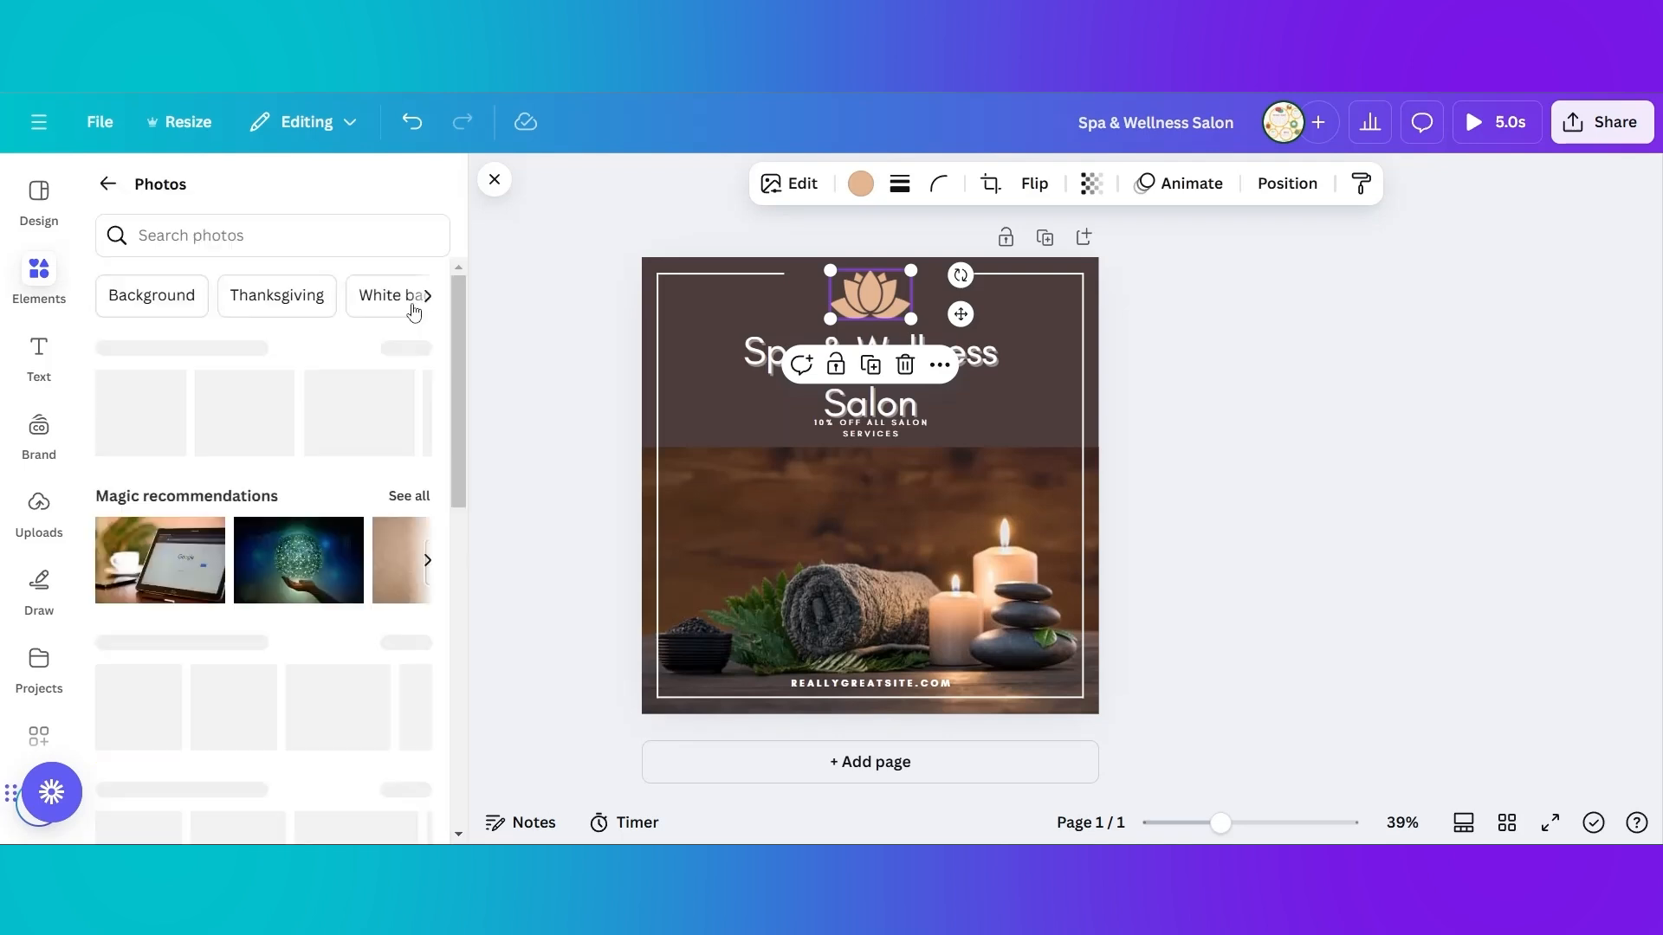
{"action": "left_click", "coordinate": [307, 230]}
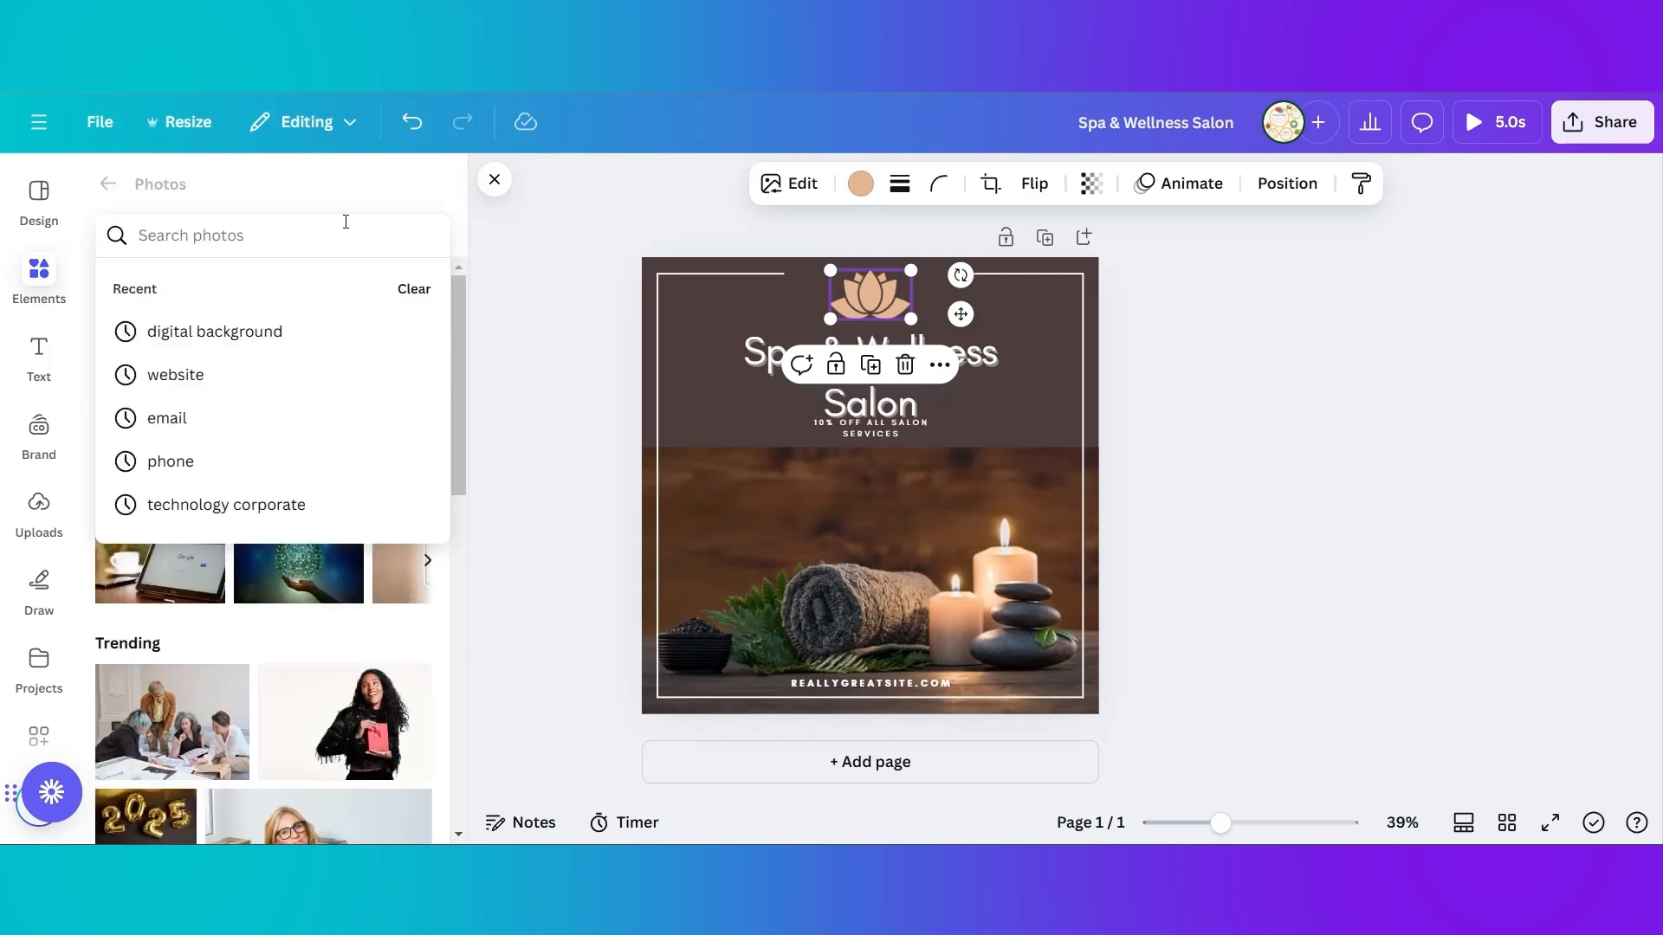
{"action": "type", "text": "spa"}
{"action": "key", "text": "Return"}
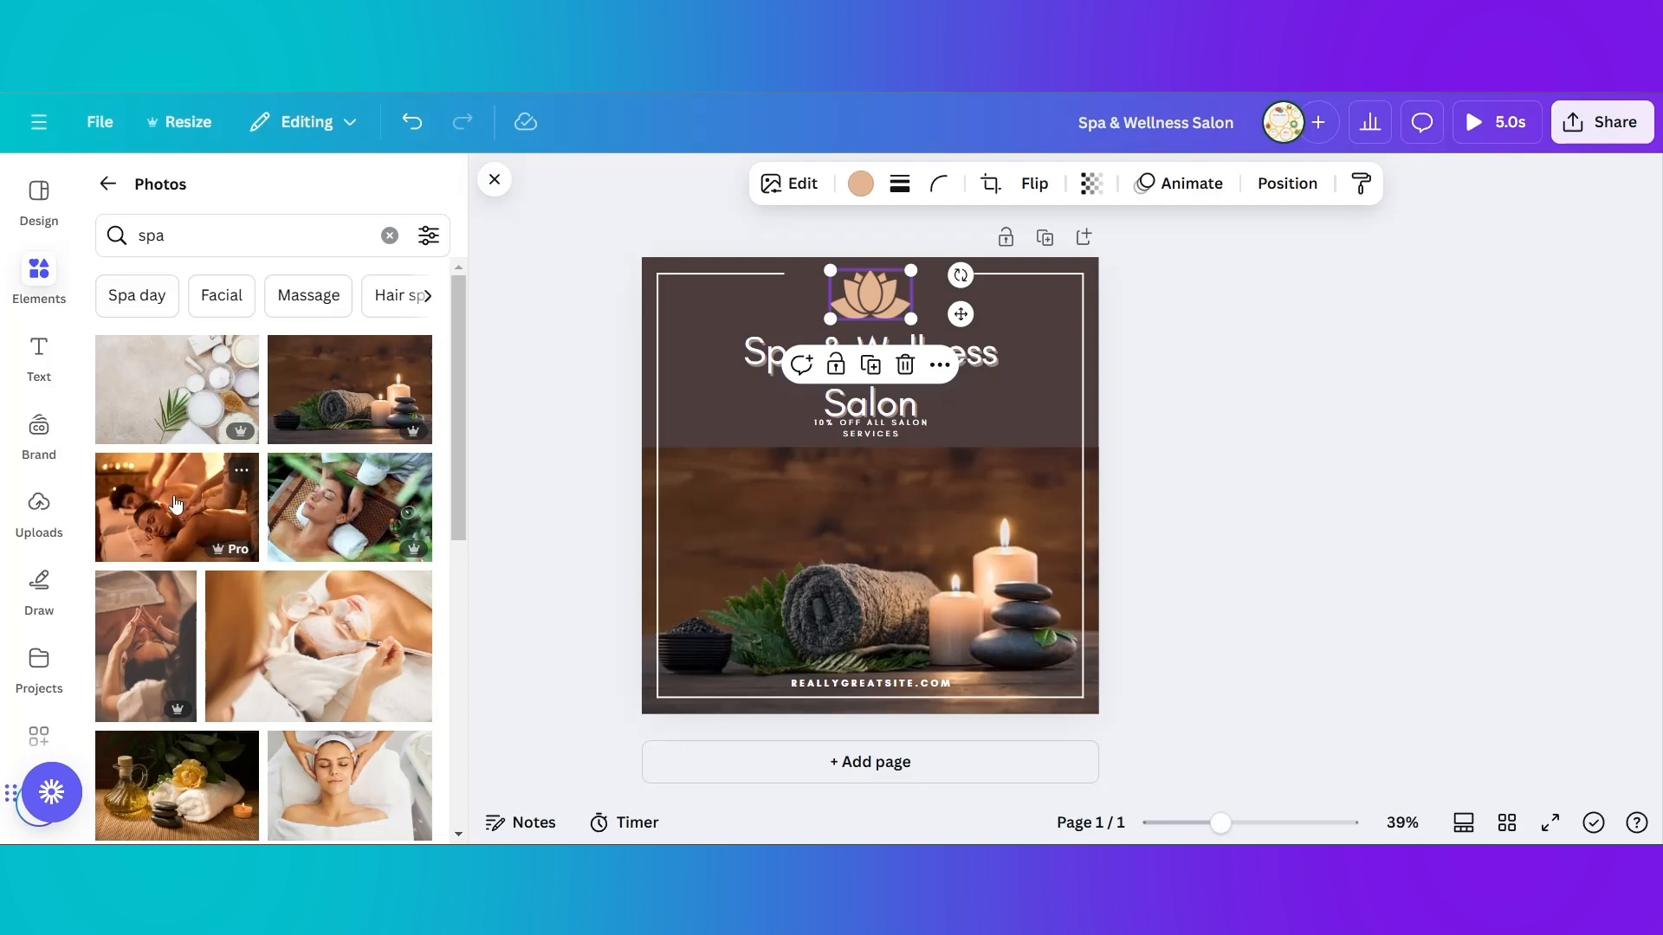
Replace the towel-and-candles photo in the lower frame with the couple massage photo
{"action": "left_click_drag", "start_coordinate": [176, 504], "coordinate": [795, 525]}
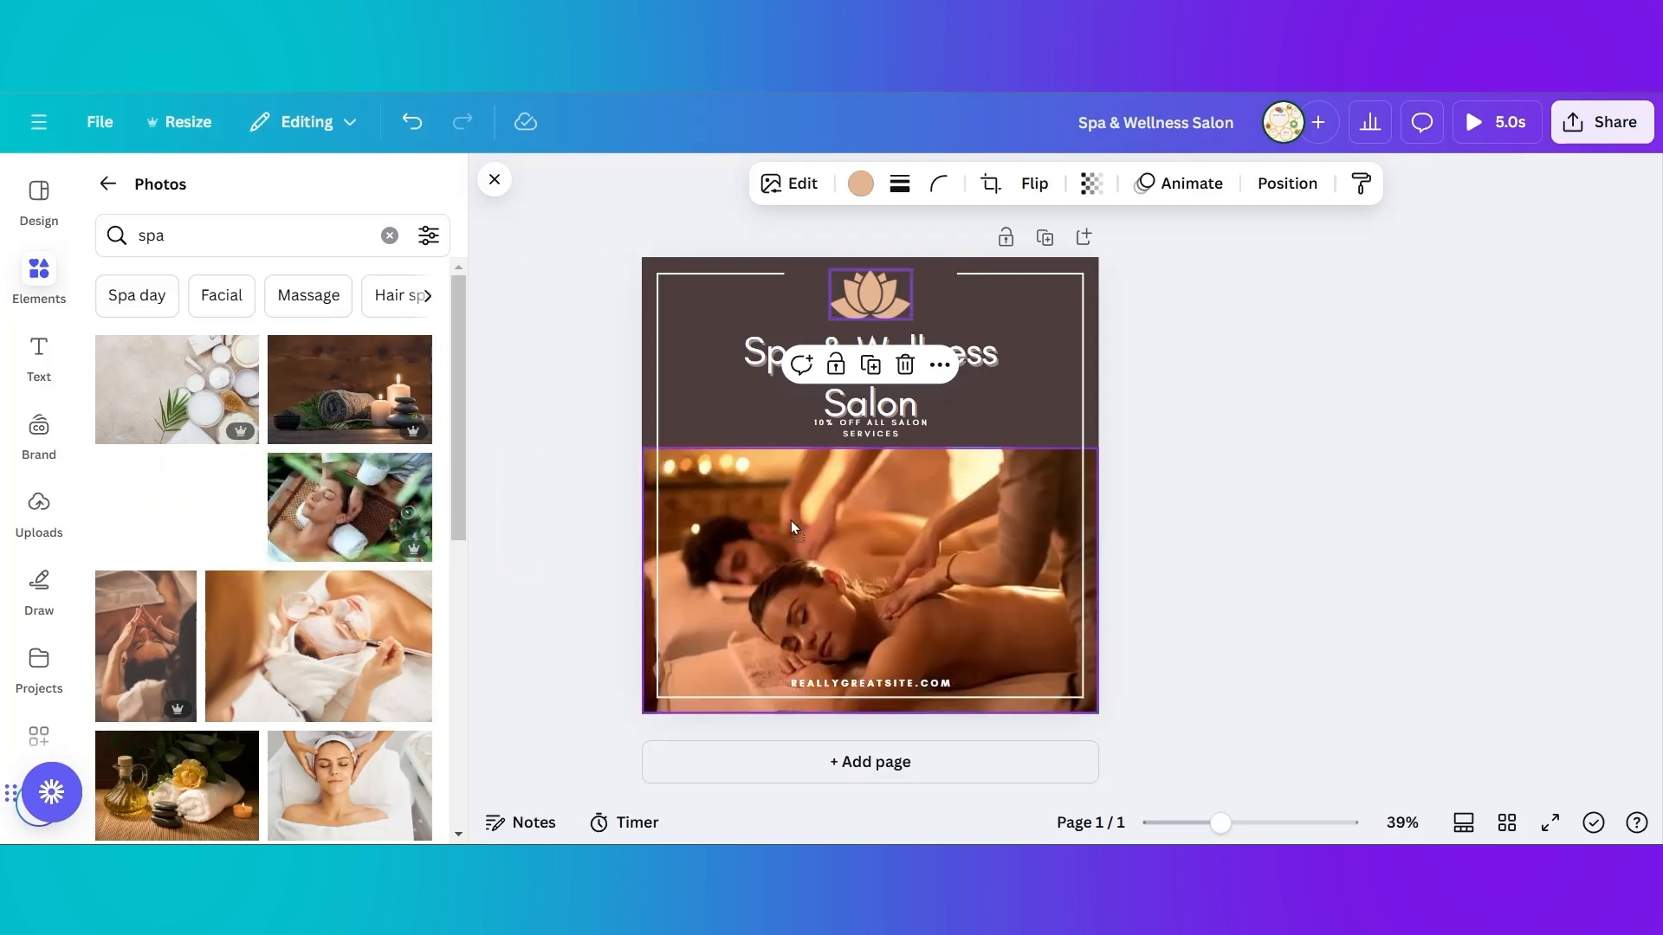
{"action": "left_click_drag", "start_coordinate": [788, 521], "coordinate": [786, 518]}
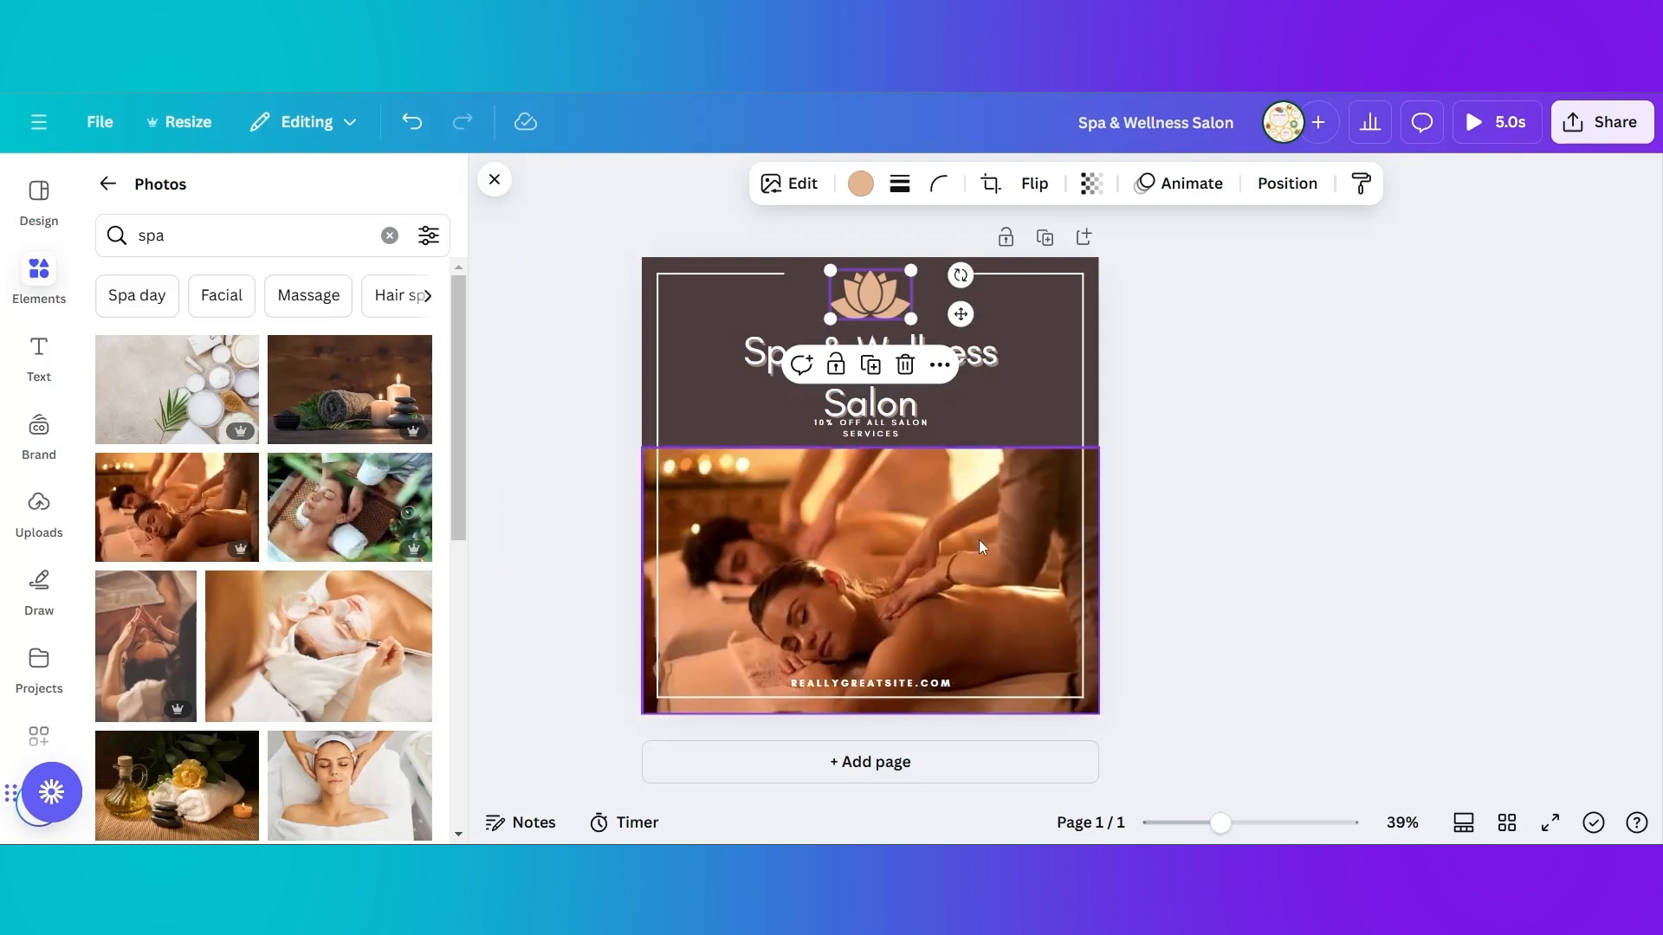
{"action": "left_click", "coordinate": [1167, 565]}
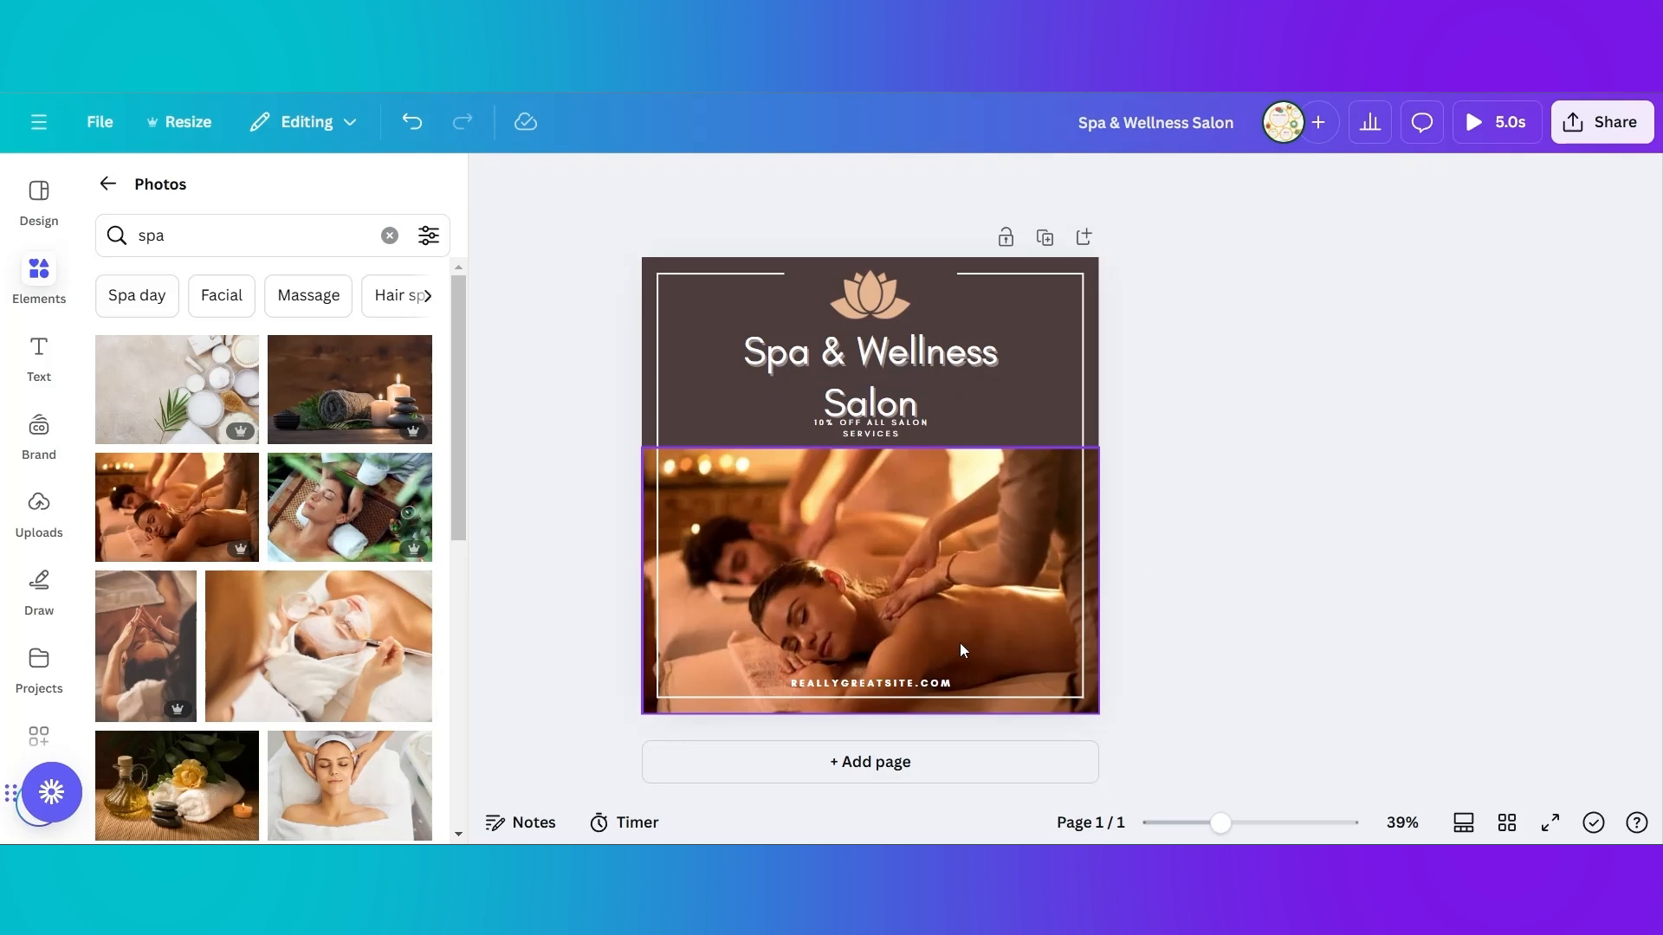
Delete the placeholder website address near the post's lower edge
{"action": "left_click", "coordinate": [882, 683]}
{"action": "key", "text": "Delete"}
{"action": "scroll", "coordinate": [316, 618], "scroll_direction": "down", "scroll_amount": 1}
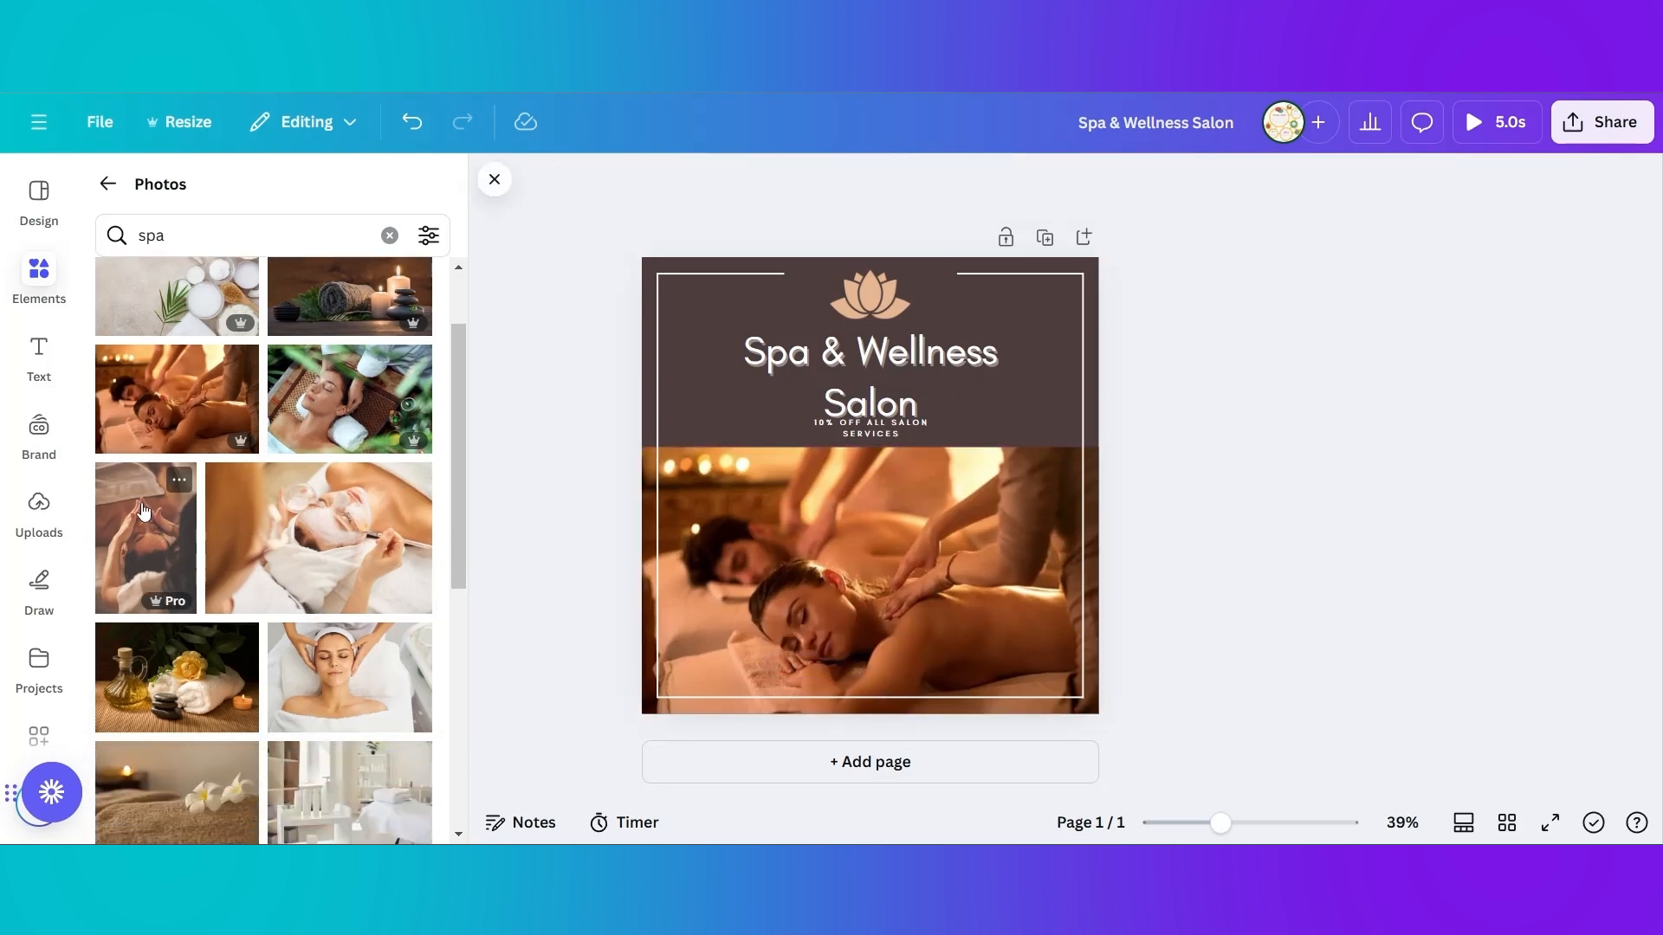
Add the green ProfileTree brand logo, scale it down and place it centered at the bottom of the massage photo
{"action": "left_click", "coordinate": [39, 433]}
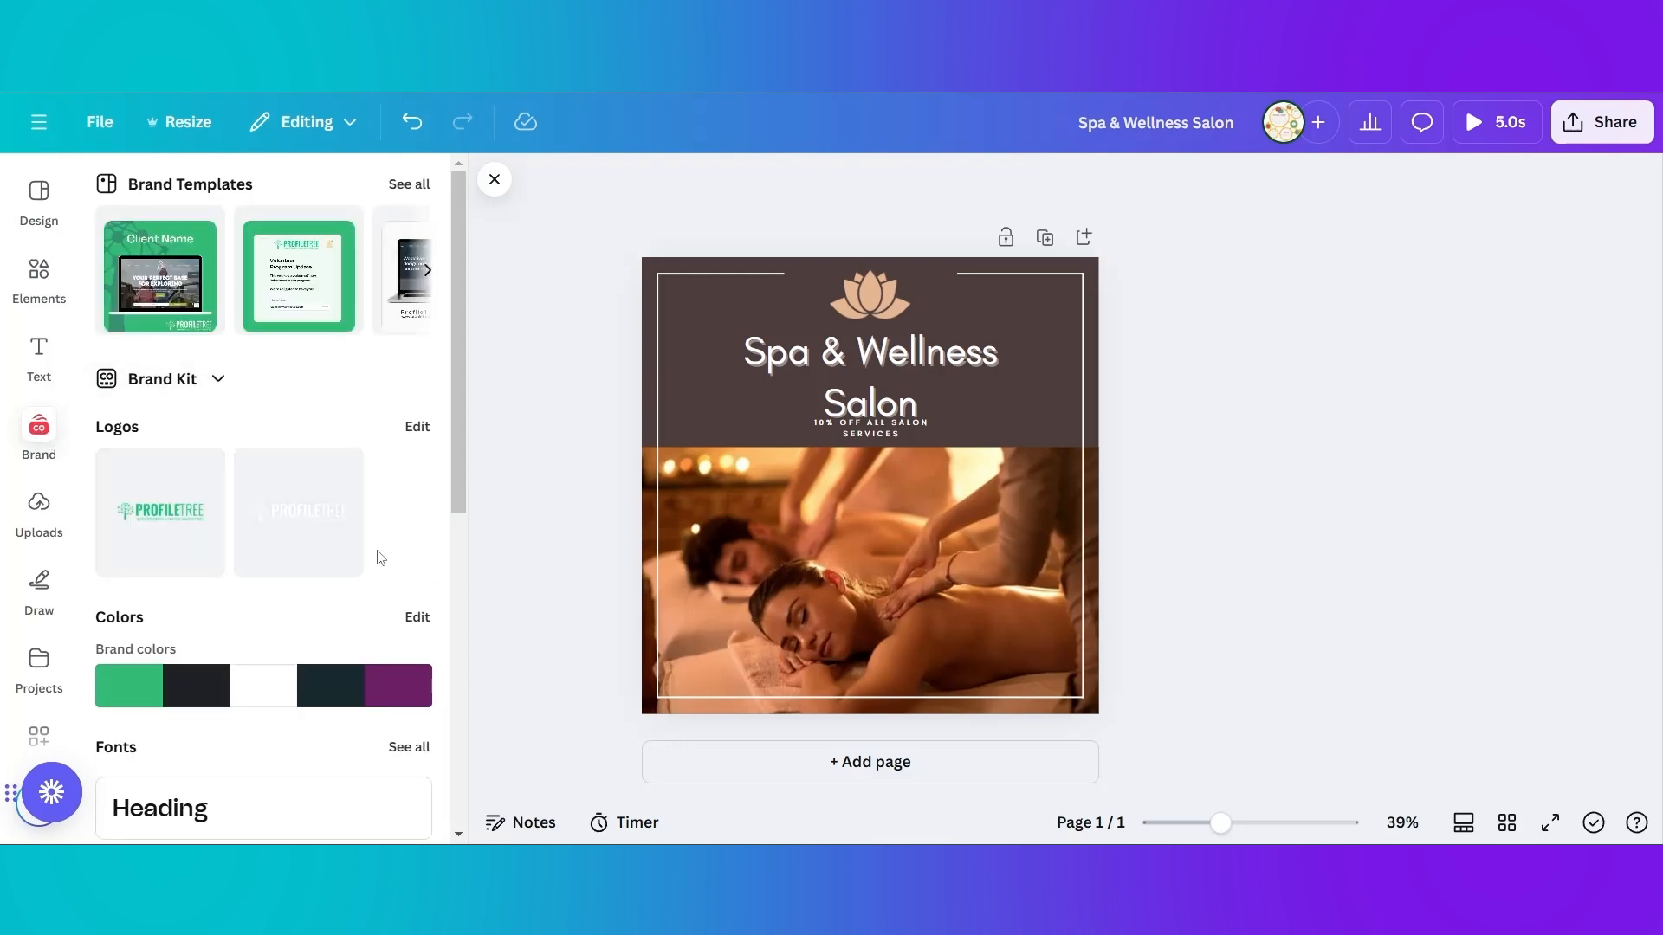
{"action": "left_click_drag", "start_coordinate": [212, 519], "coordinate": [722, 299]}
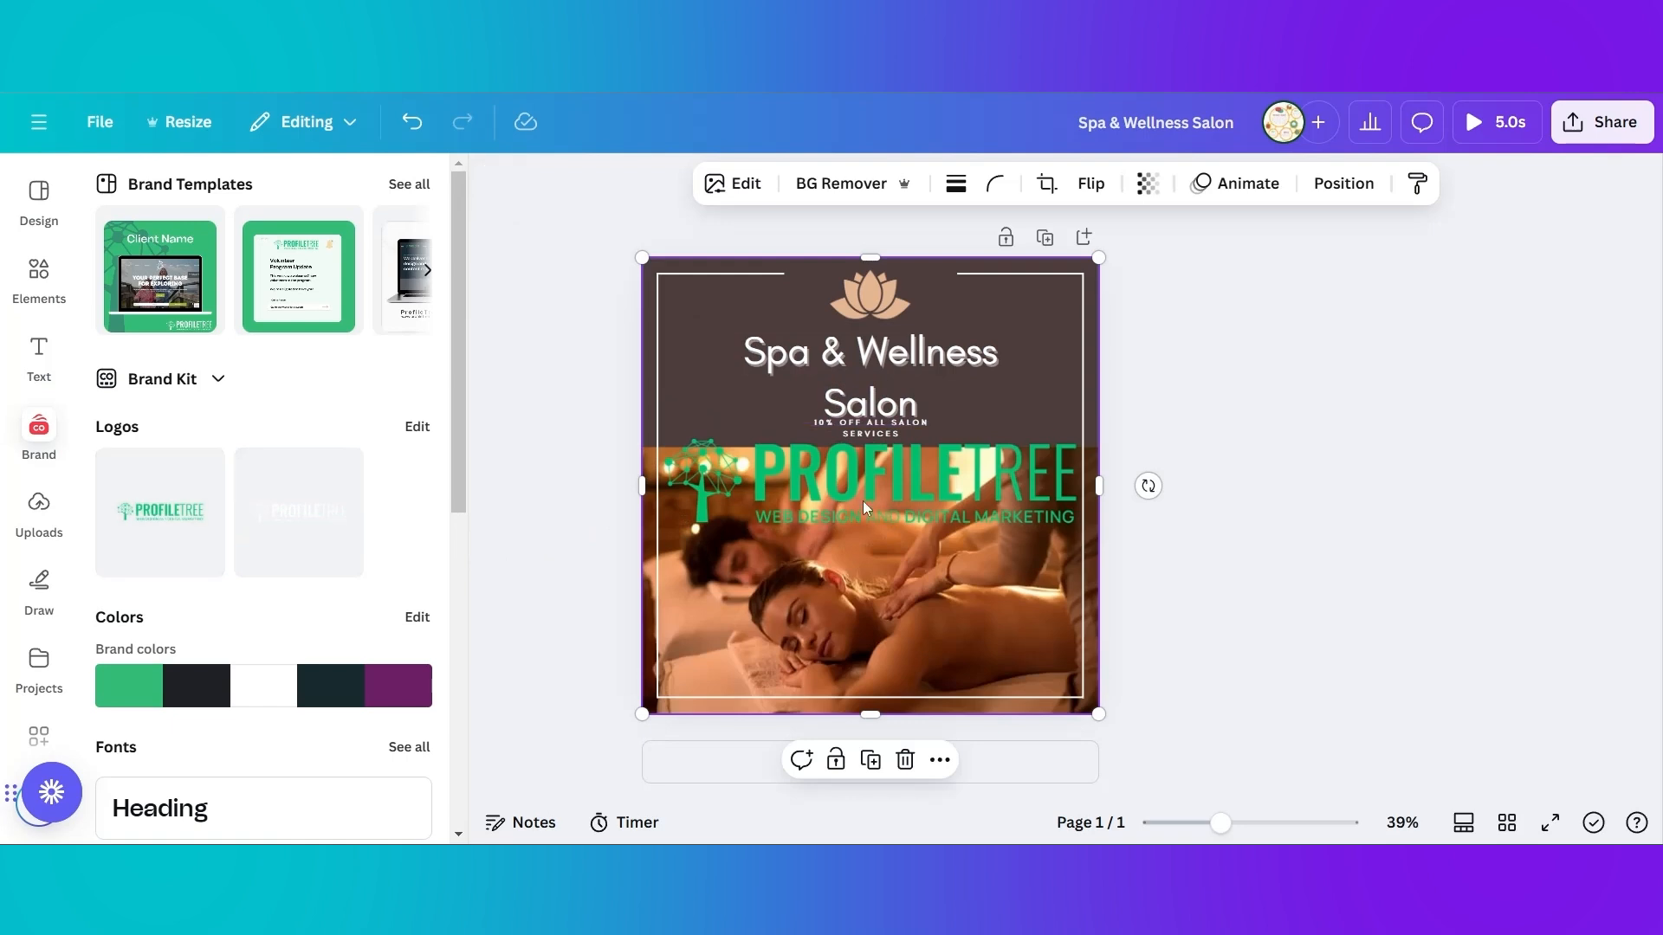
{"action": "left_click_drag", "start_coordinate": [853, 485], "coordinate": [853, 439]}
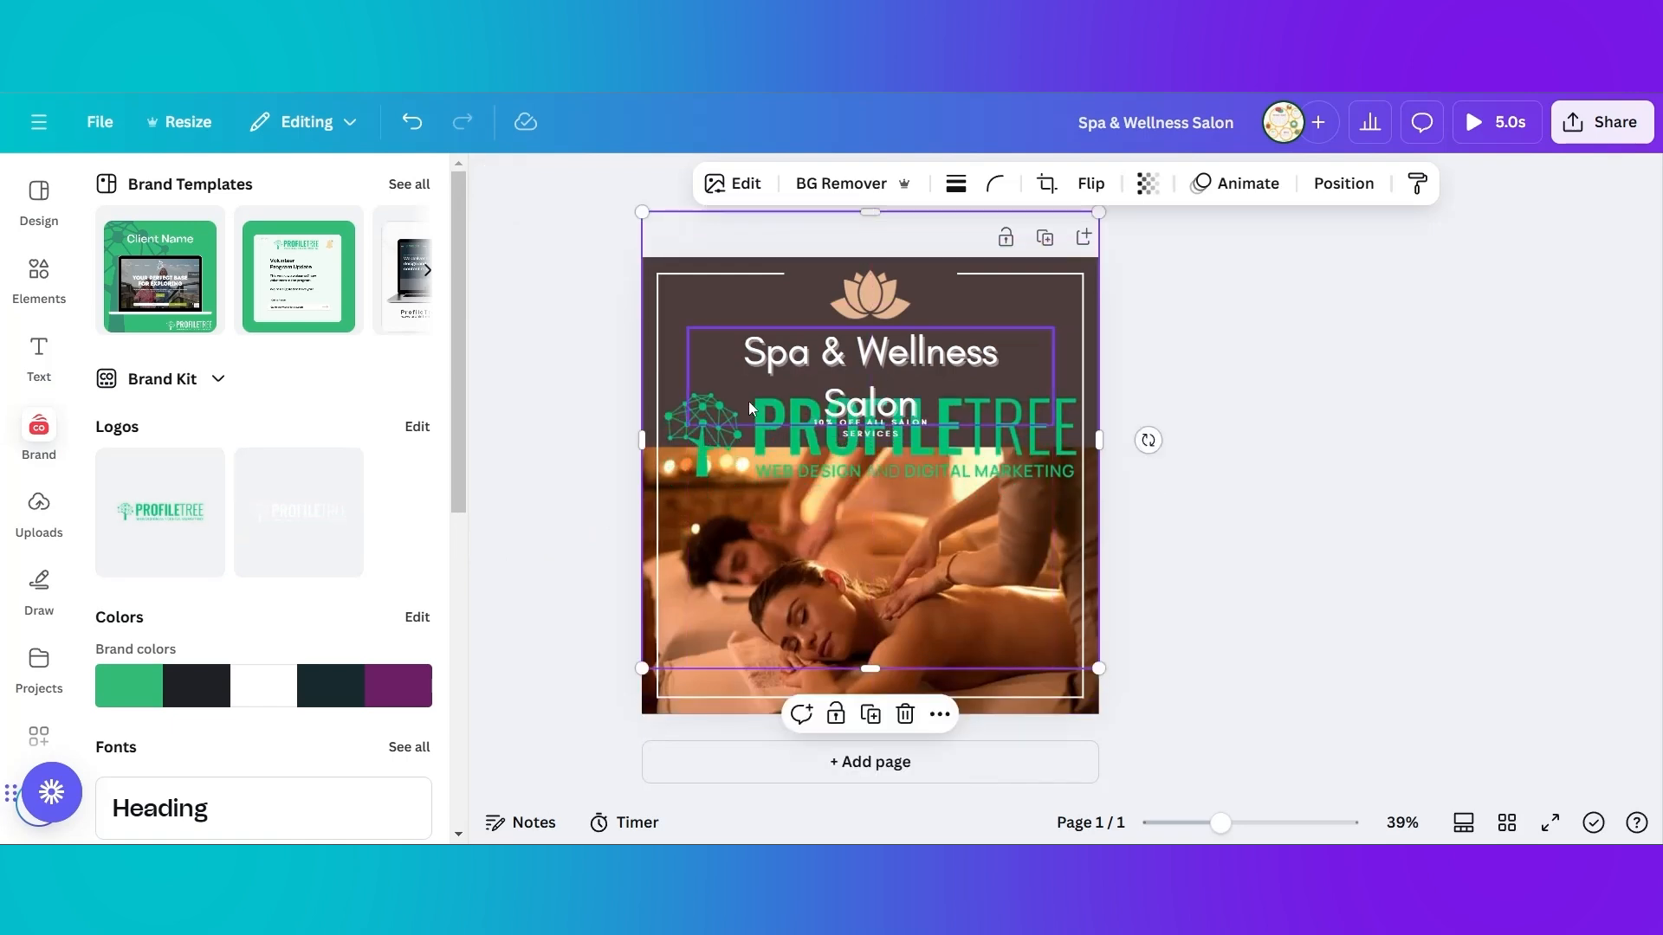
{"action": "left_click_drag", "start_coordinate": [638, 213], "coordinate": [971, 542]}
{"action": "left_click_drag", "start_coordinate": [1066, 614], "coordinate": [890, 678]}
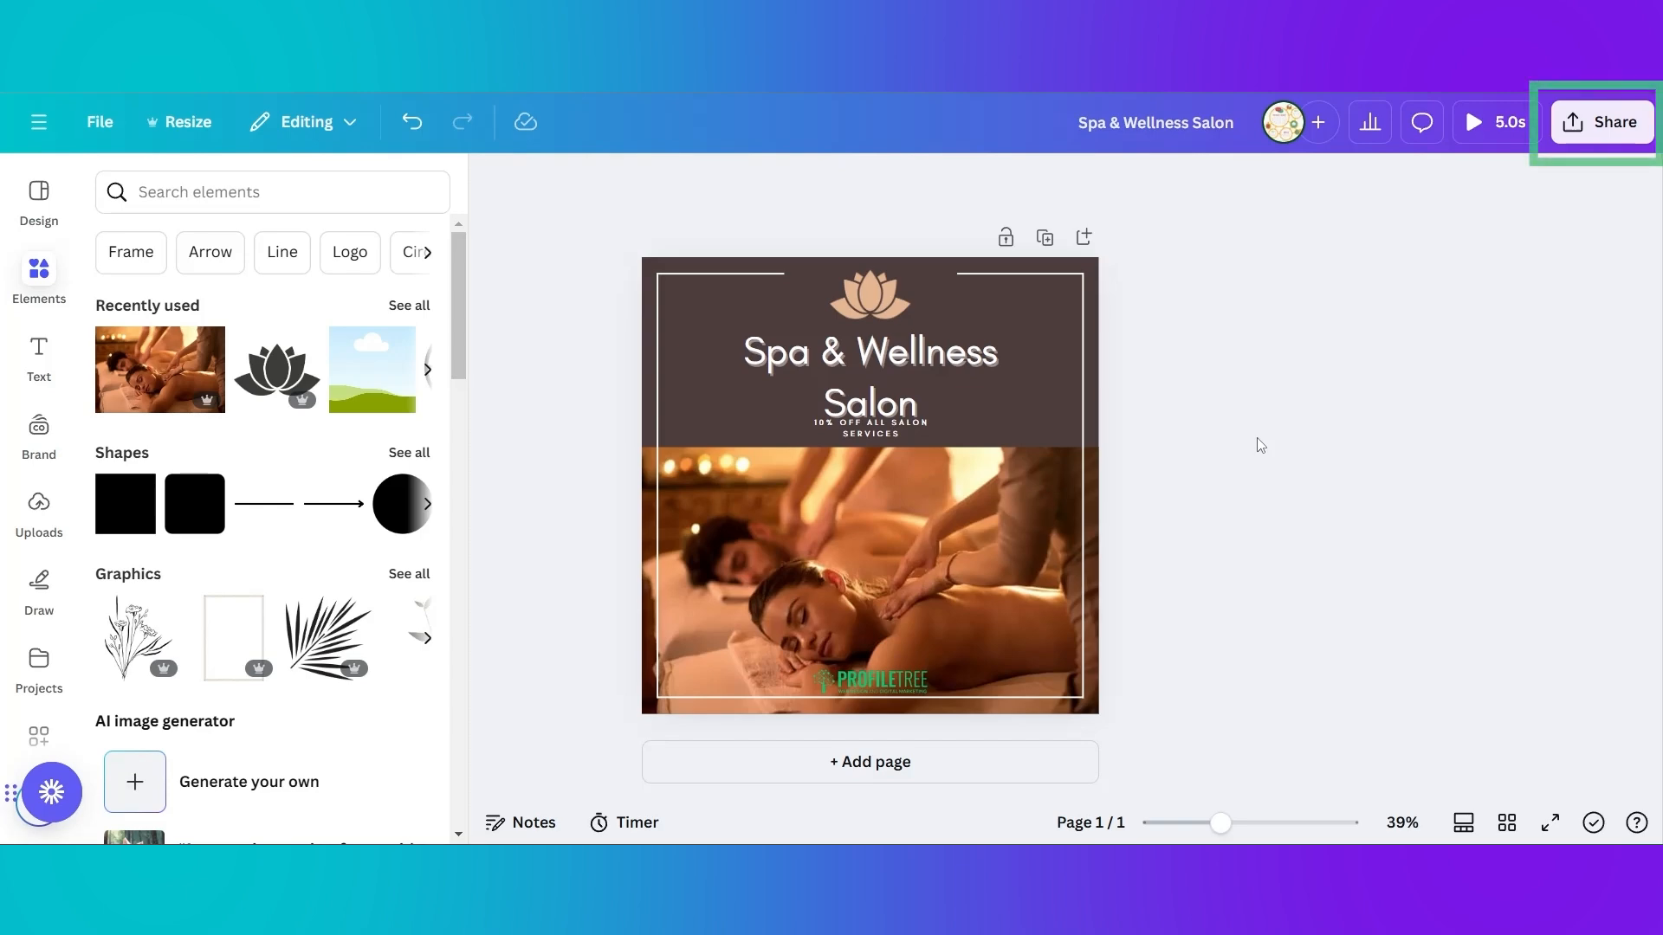
Download the spa design as a PNG file
{"action": "left_click", "coordinate": [1583, 127]}
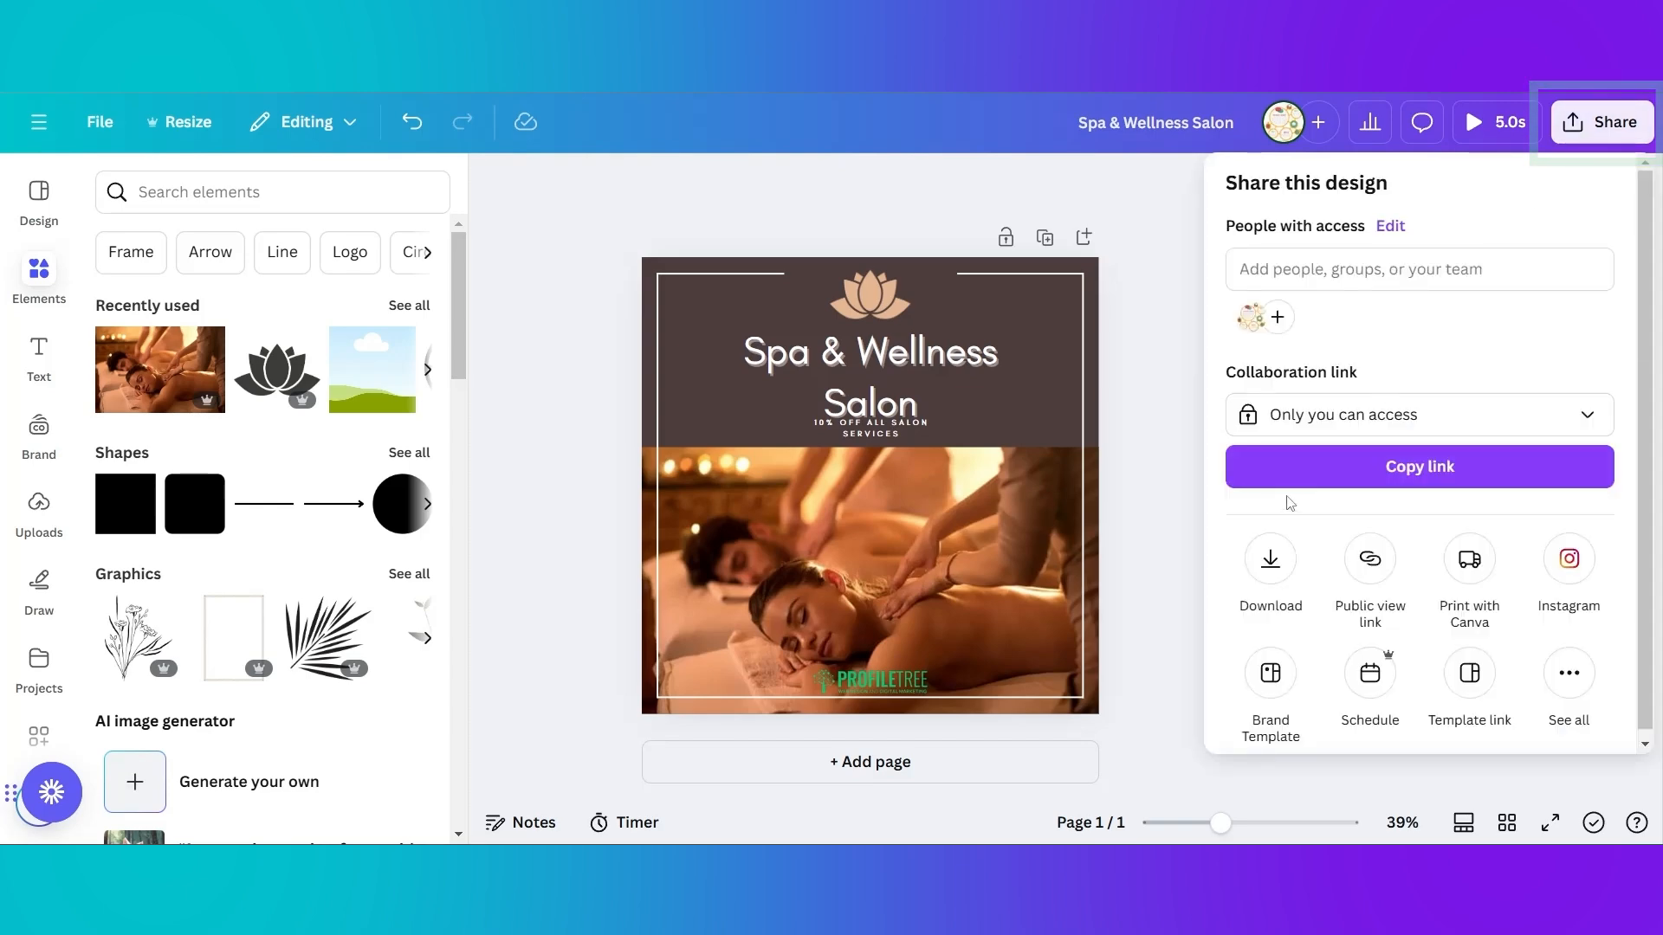
{"action": "left_click", "coordinate": [1275, 561]}
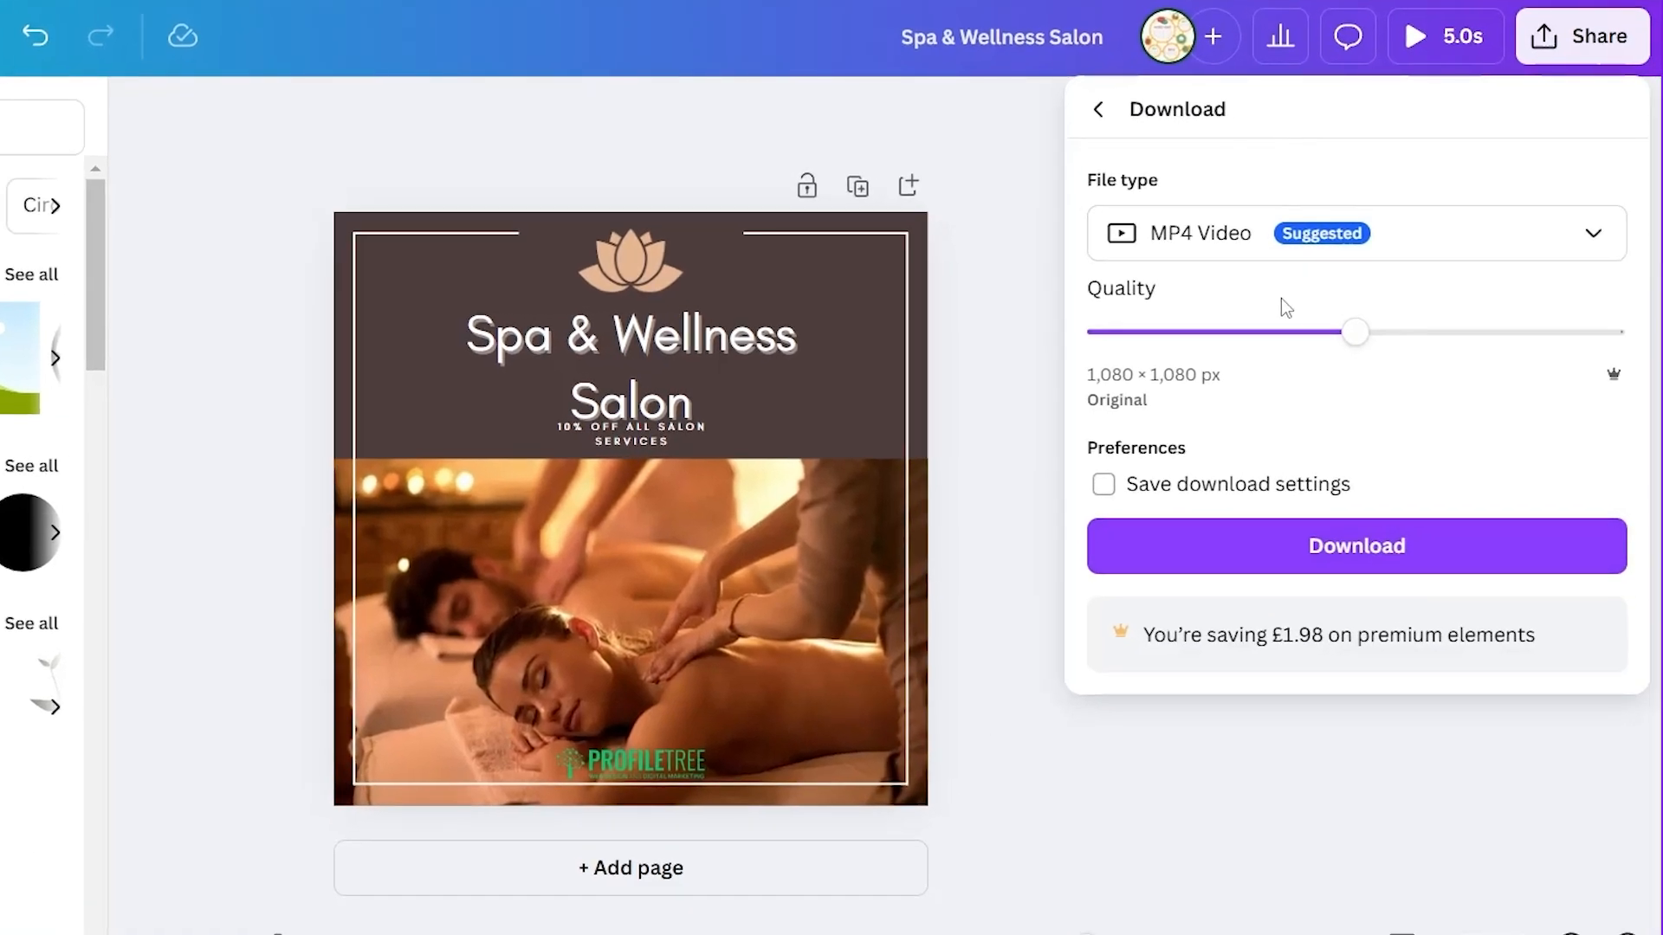
{"action": "left_click", "coordinate": [1349, 259]}
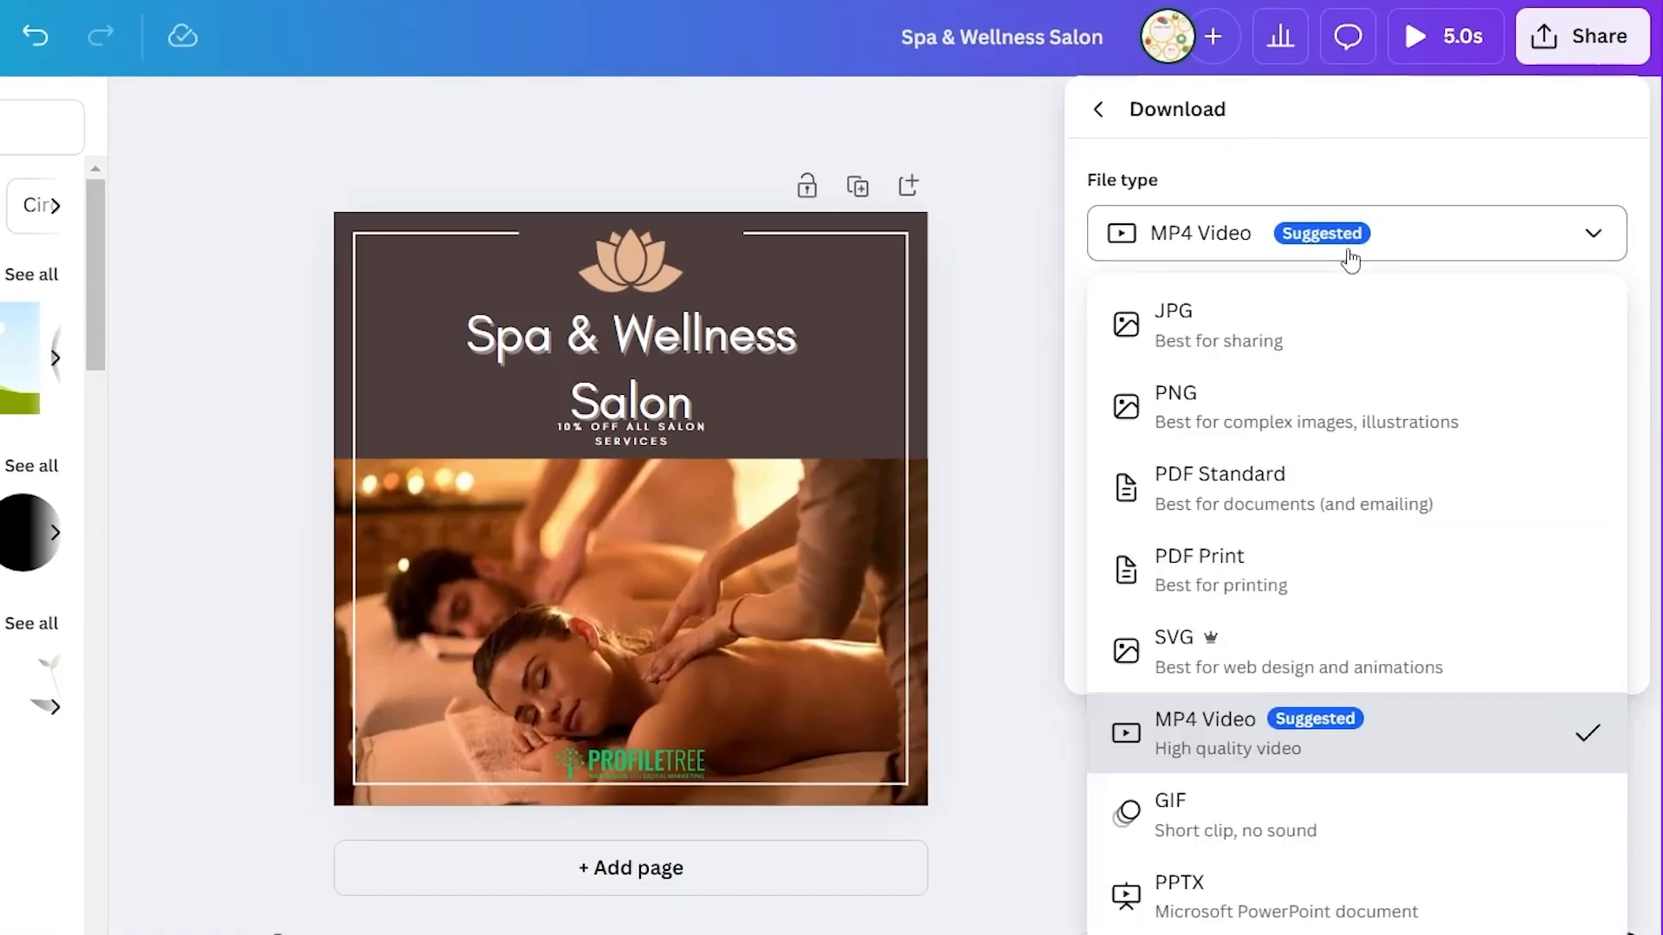
{"action": "left_click", "coordinate": [1347, 422]}
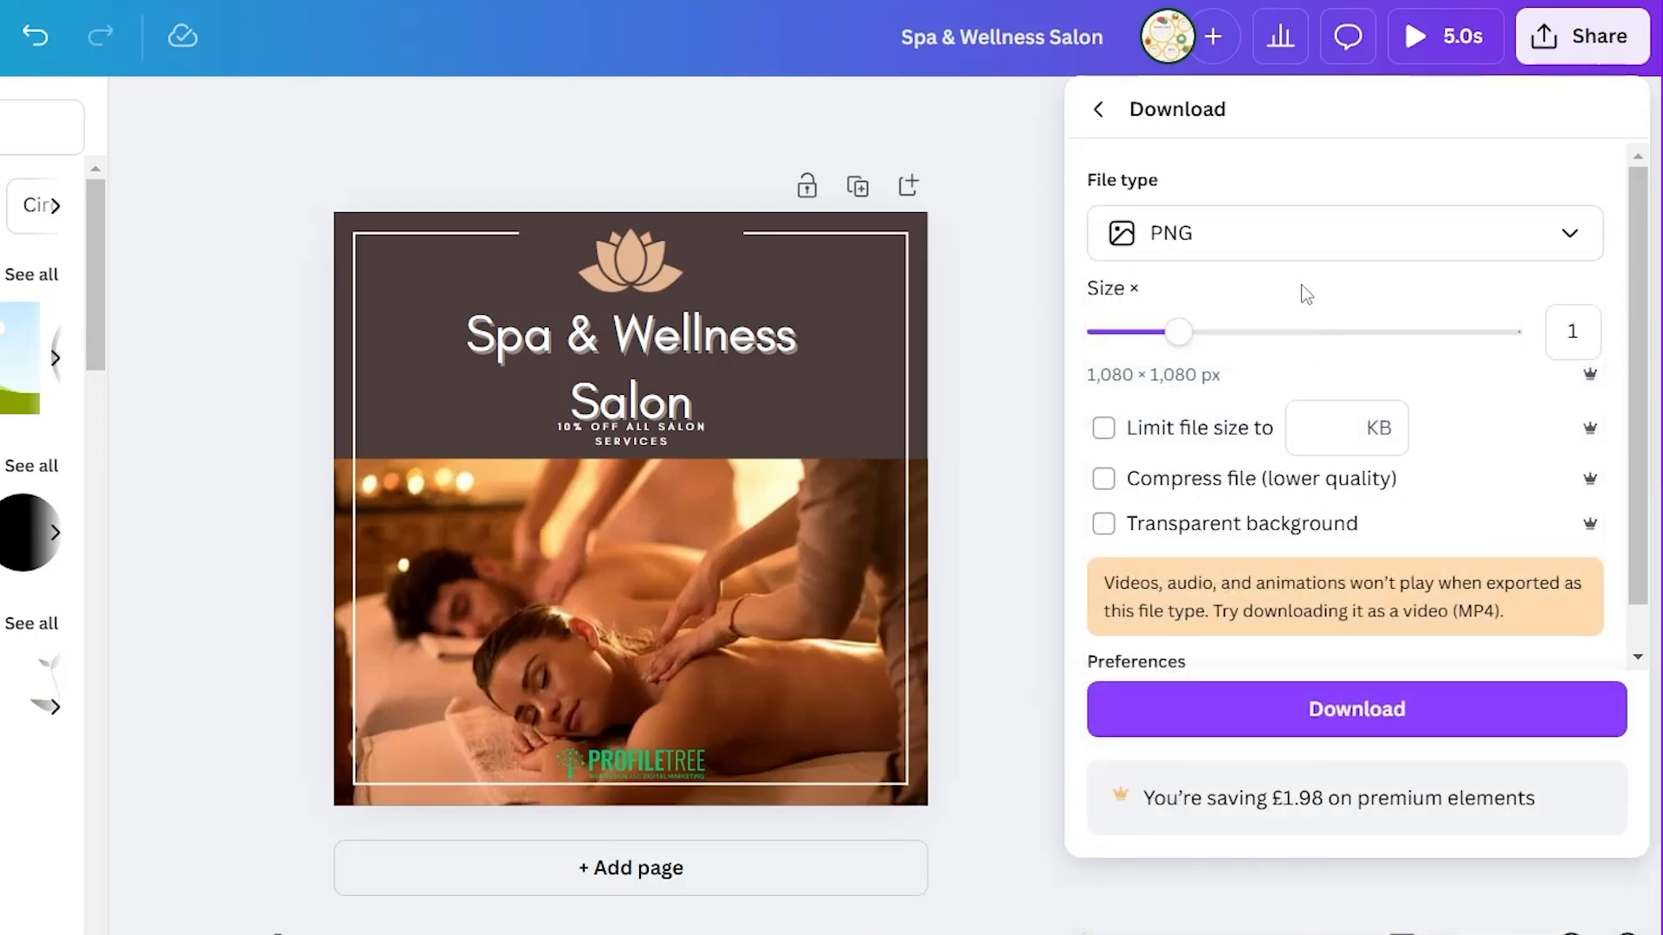
{"action": "left_click", "coordinate": [1325, 724]}
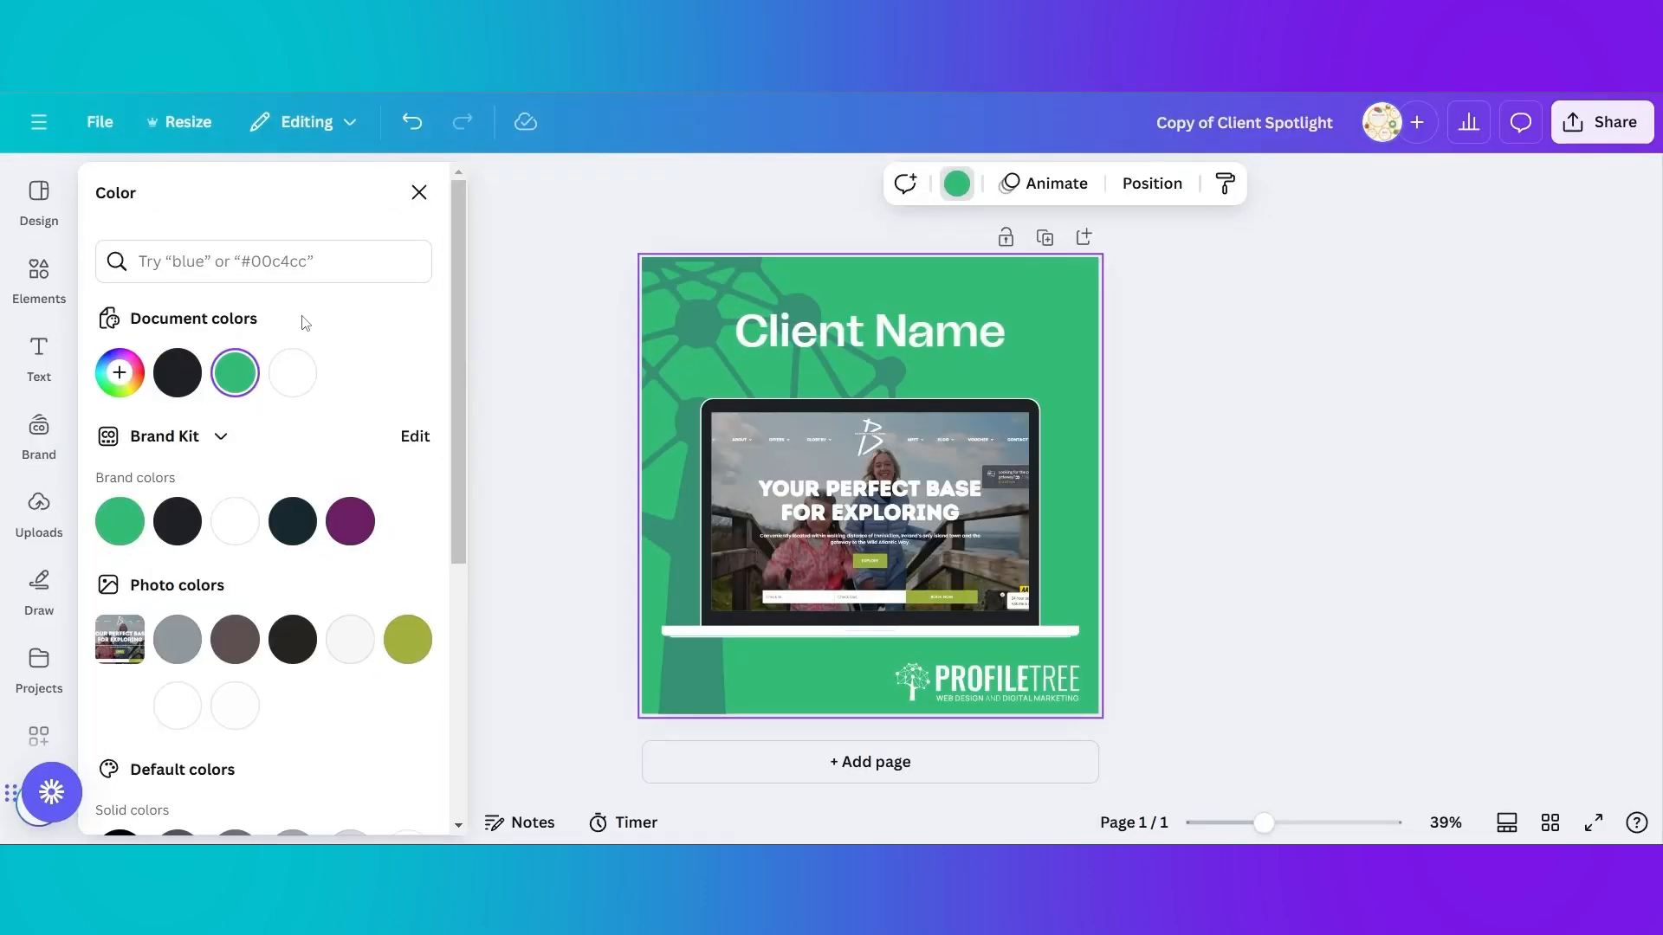
Change the Client Spotlight design's background to a slightly lighter, more muted custom green
{"action": "left_click", "coordinate": [121, 372]}
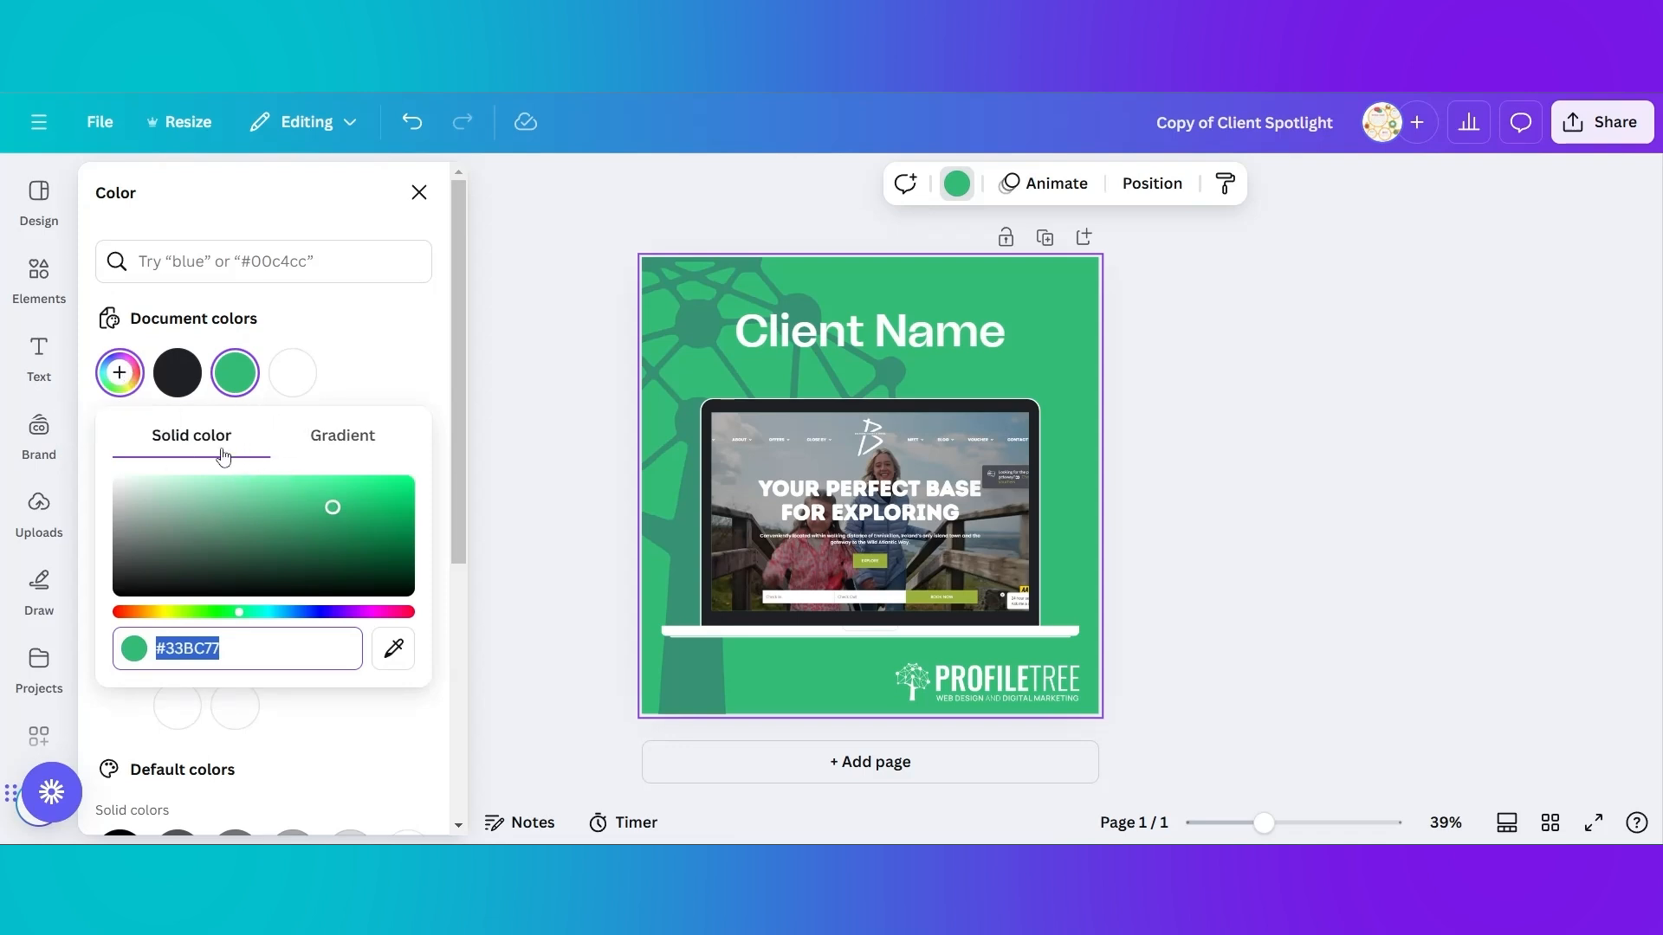
{"action": "left_click", "coordinate": [327, 502]}
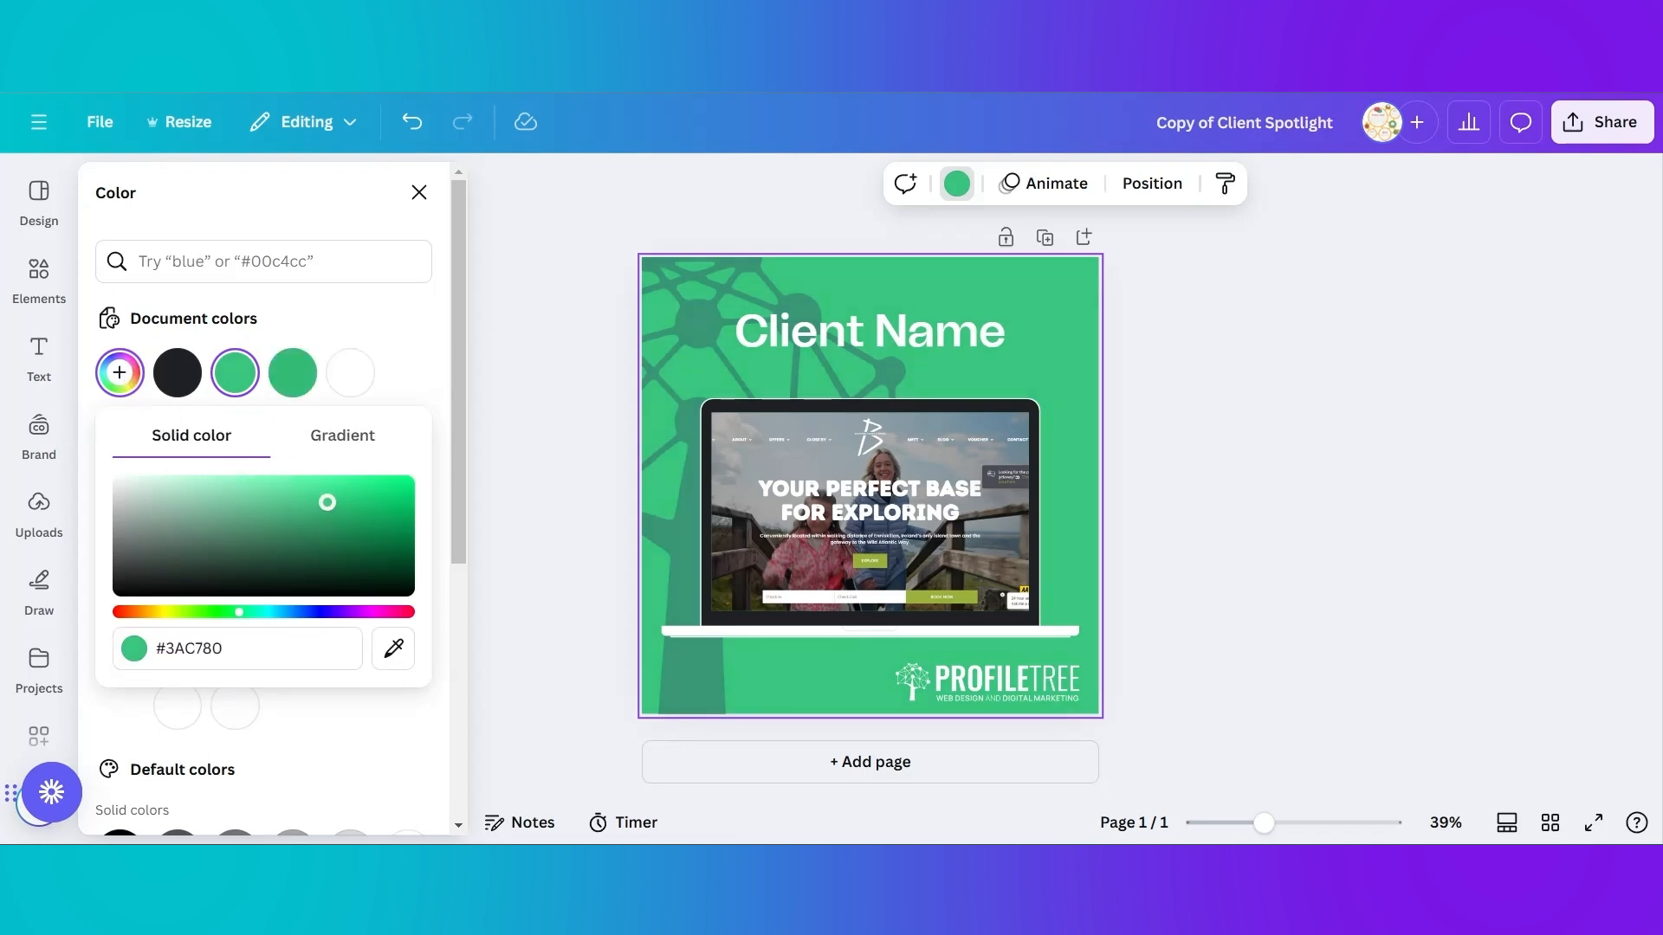
{"action": "mouse_move", "coordinate": [327, 502]}
{"action": "left_mouse_down"}
{"action": "mouse_move", "coordinate": [279, 525]}
{"action": "mouse_move", "coordinate": [290, 502]}
{"action": "mouse_move", "coordinate": [313, 508]}
{"action": "left_mouse_up"}
{"action": "left_click", "coordinate": [414, 319]}
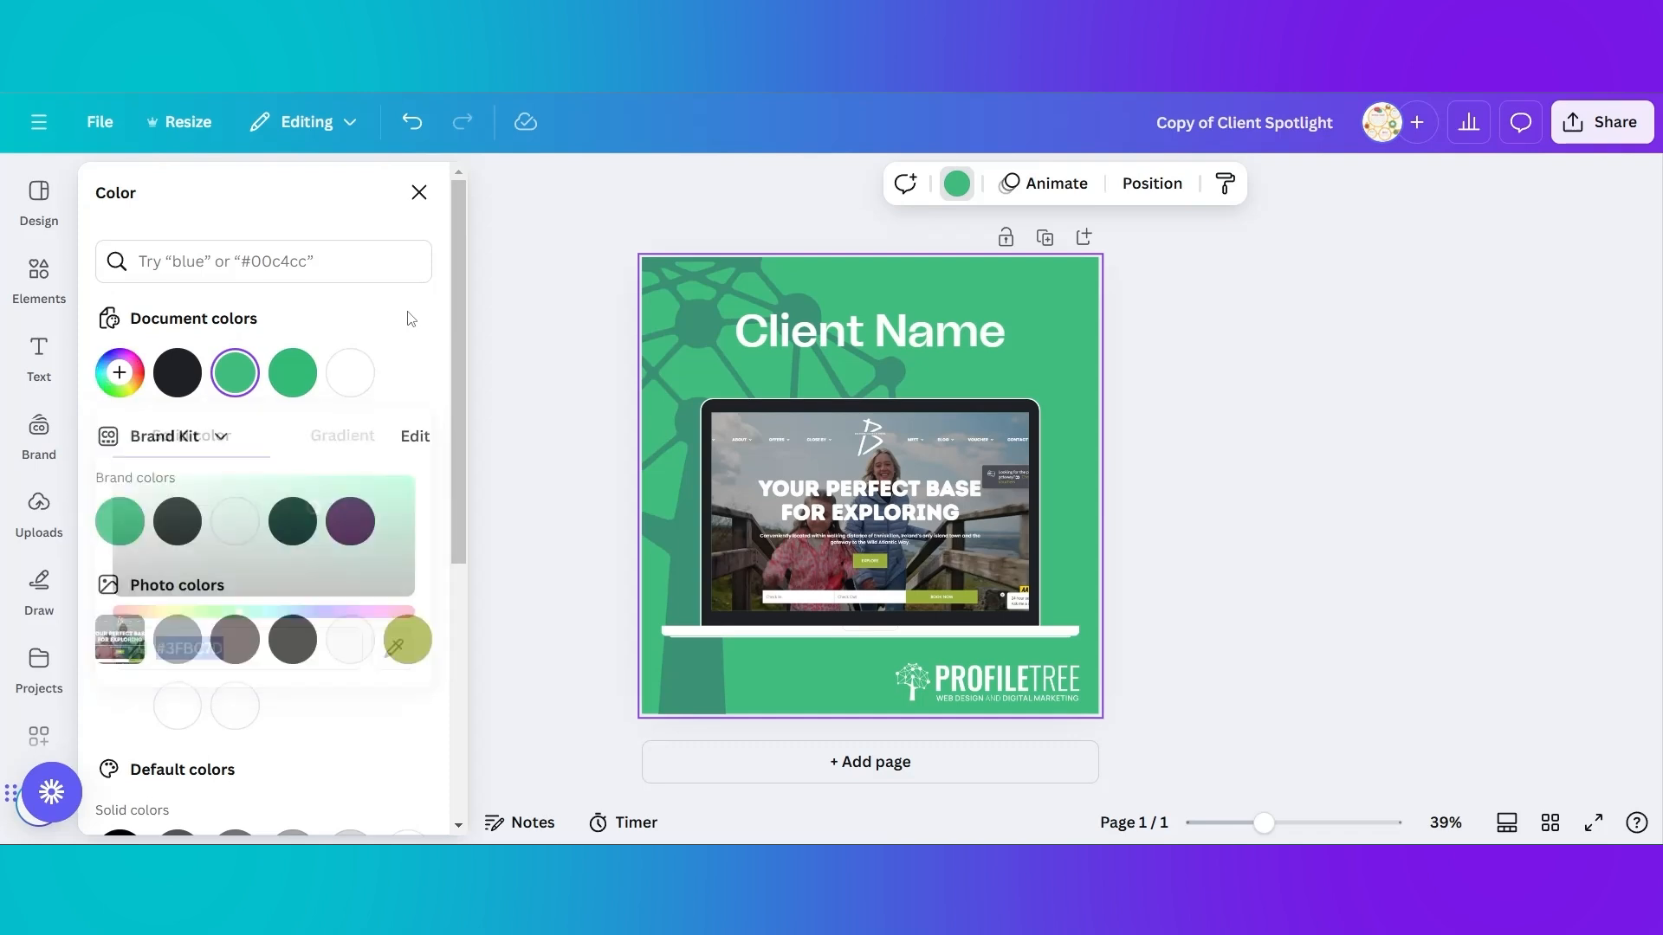
Review the brand color settings and the Brand Kit overview with its logos, fonts and brand voice
{"action": "left_click", "coordinate": [419, 192]}
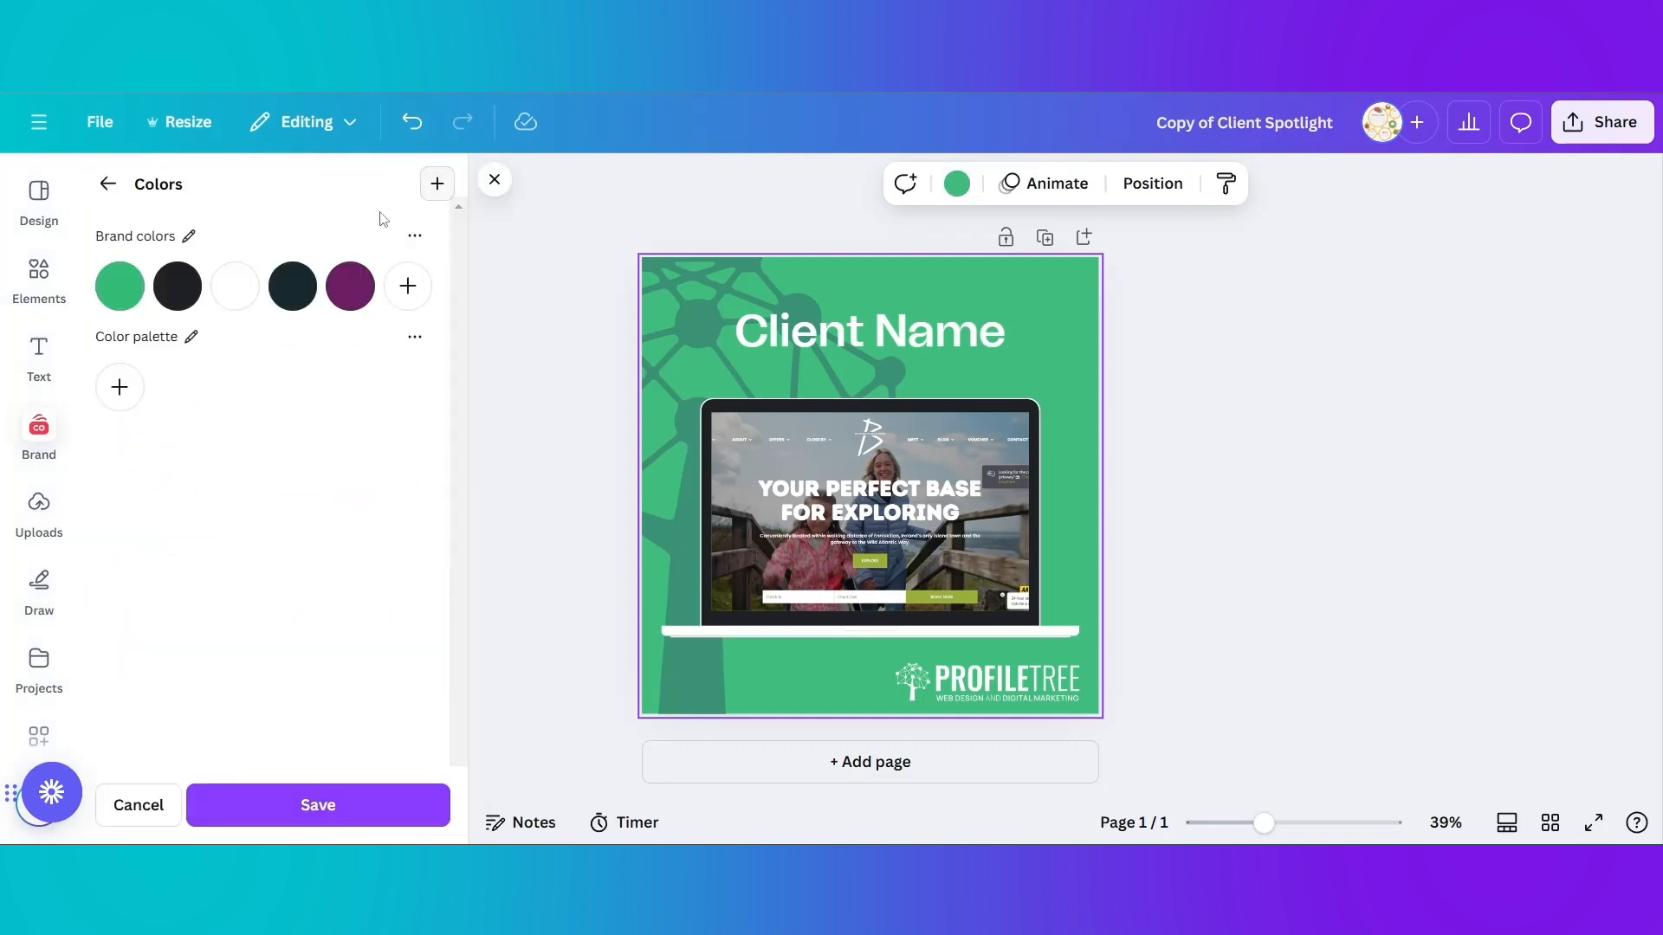
{"action": "left_click", "coordinate": [49, 436]}
{"action": "left_click", "coordinate": [48, 436]}
{"action": "left_click", "coordinate": [107, 182]}
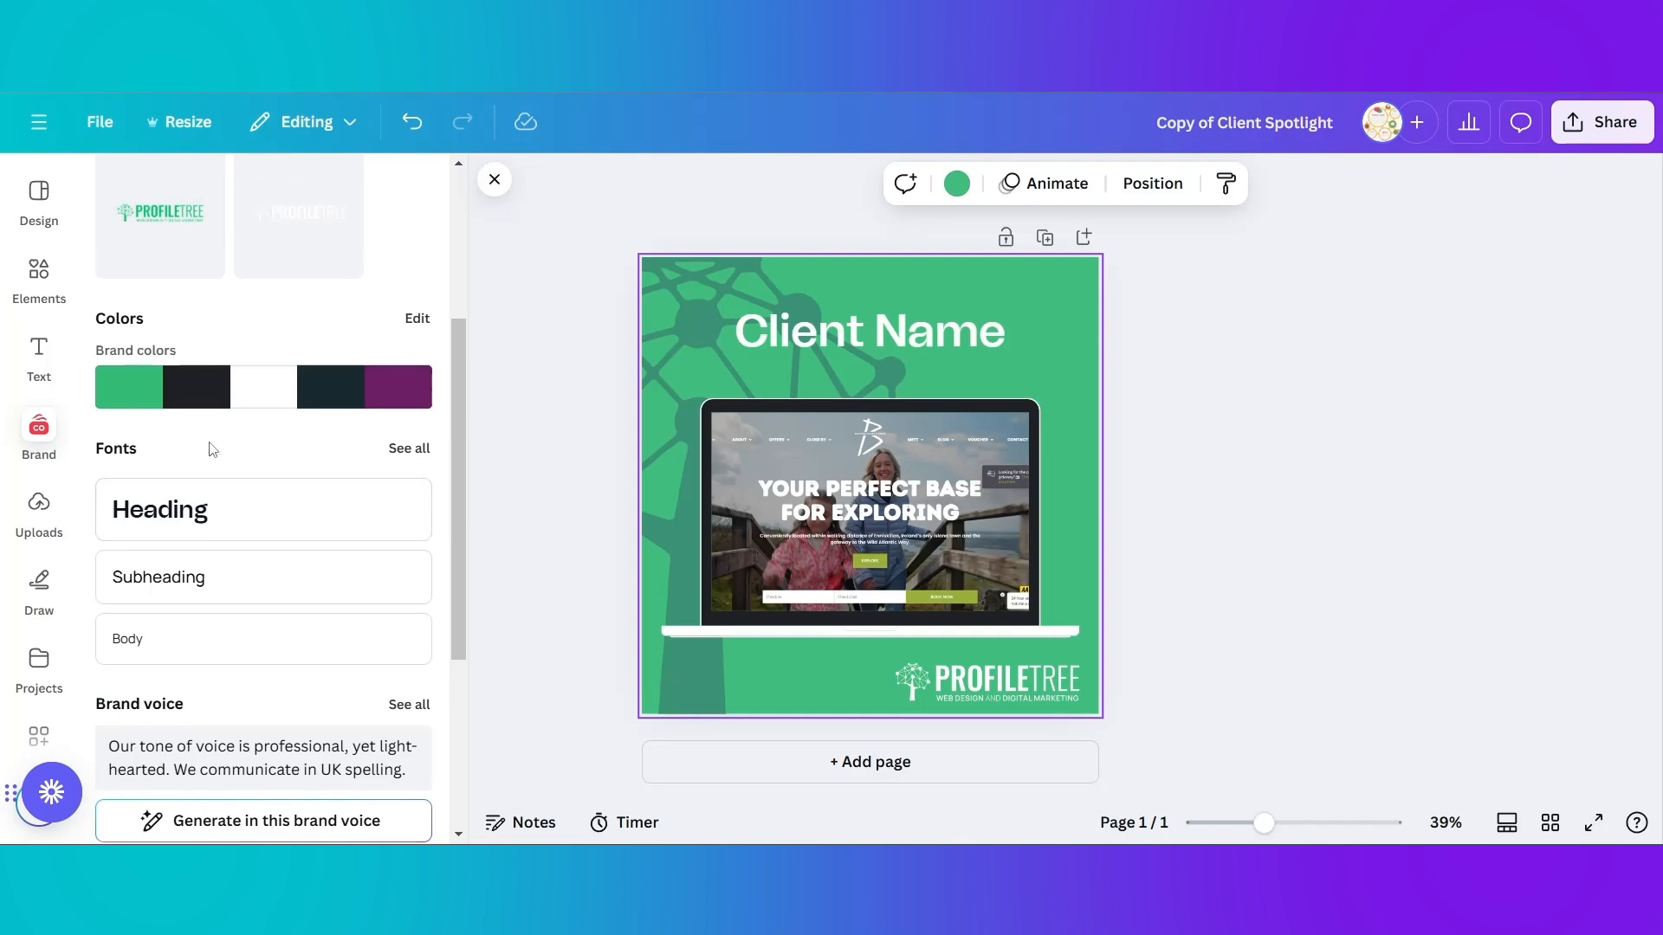
{"action": "scroll", "coordinate": [203, 450], "scroll_direction": "up", "scroll_amount": 5}
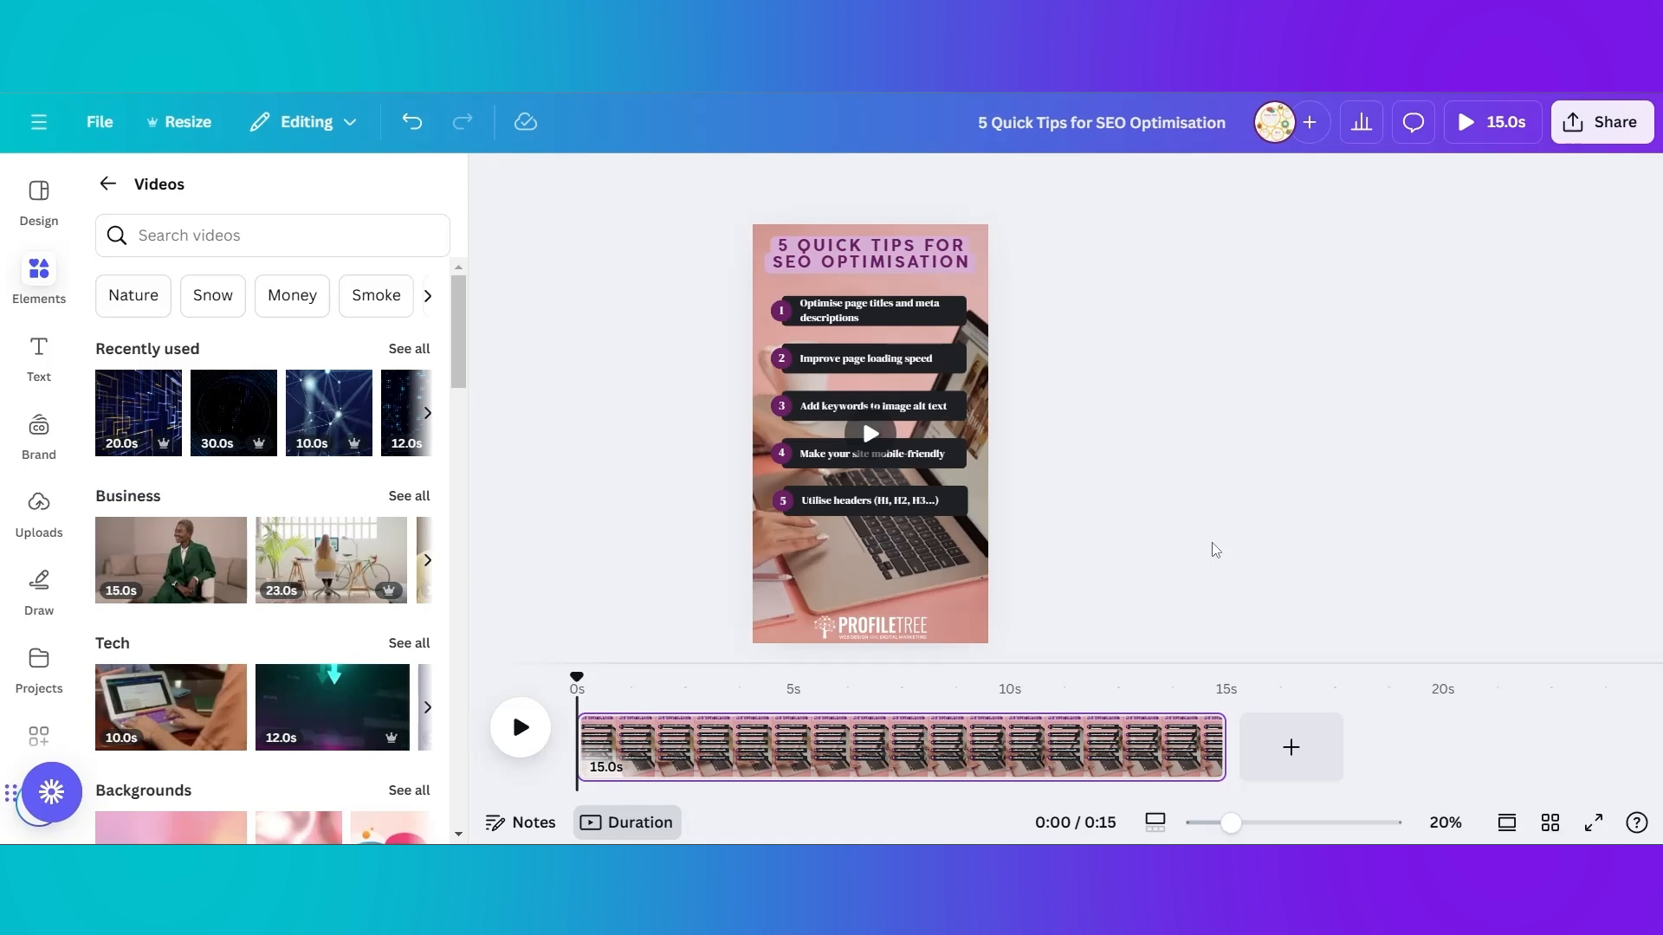
Set the transparency of the dark bar behind the first SEO tip to about 68
{"action": "left_click", "coordinate": [953, 310]}
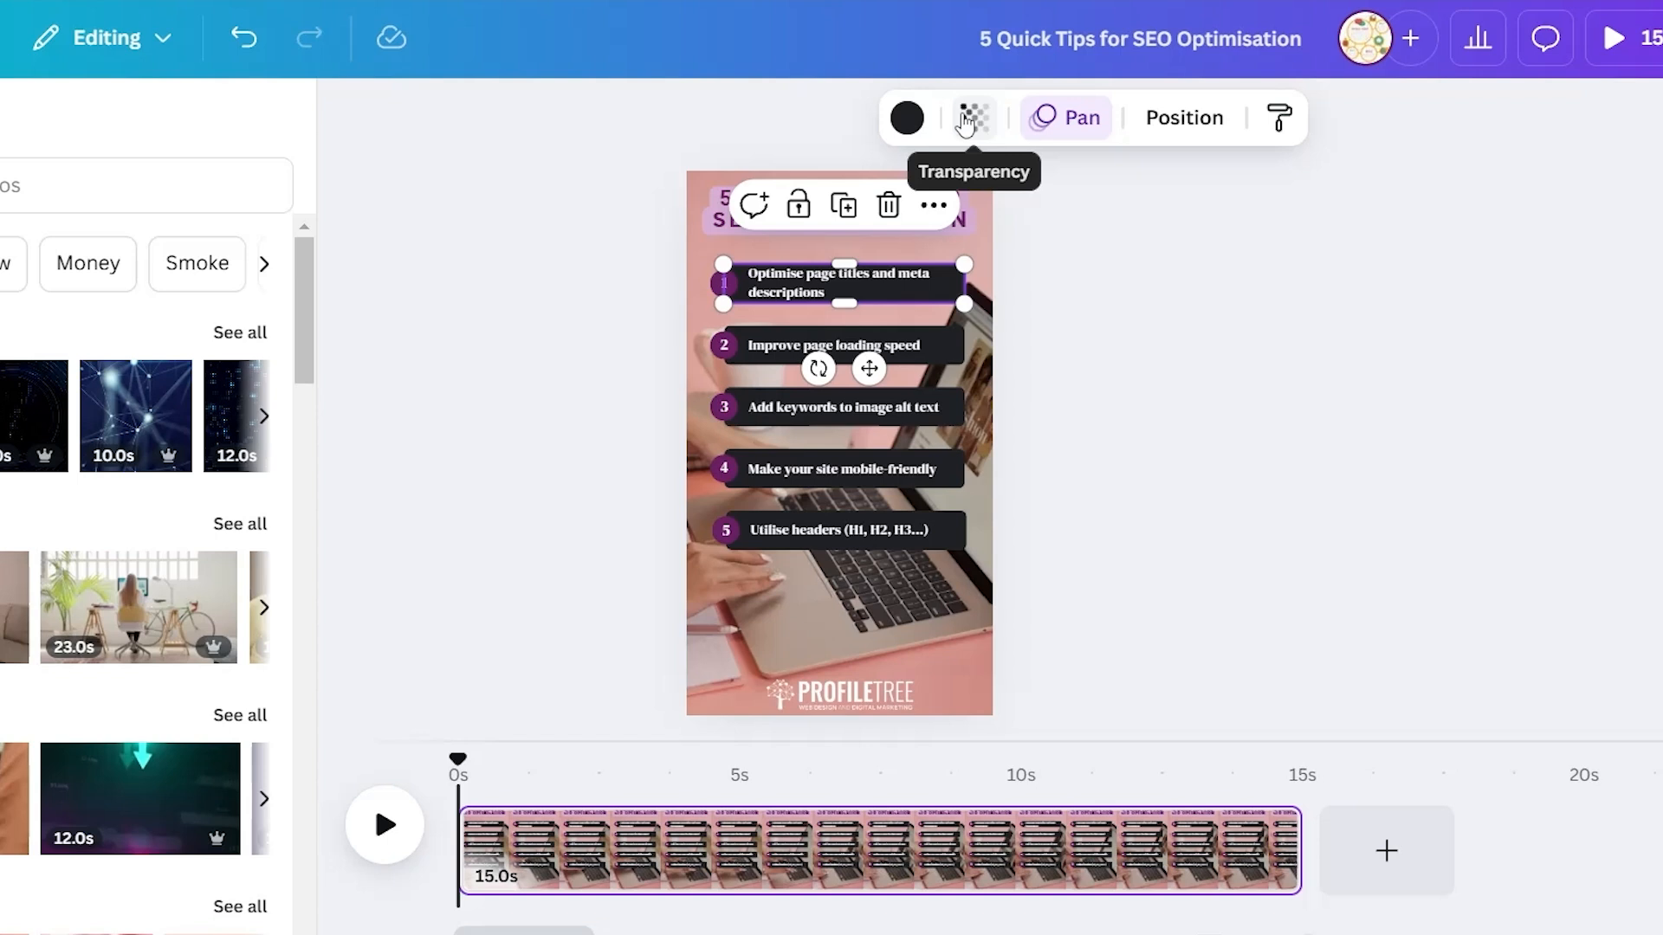
{"action": "left_click", "coordinate": [968, 122]}
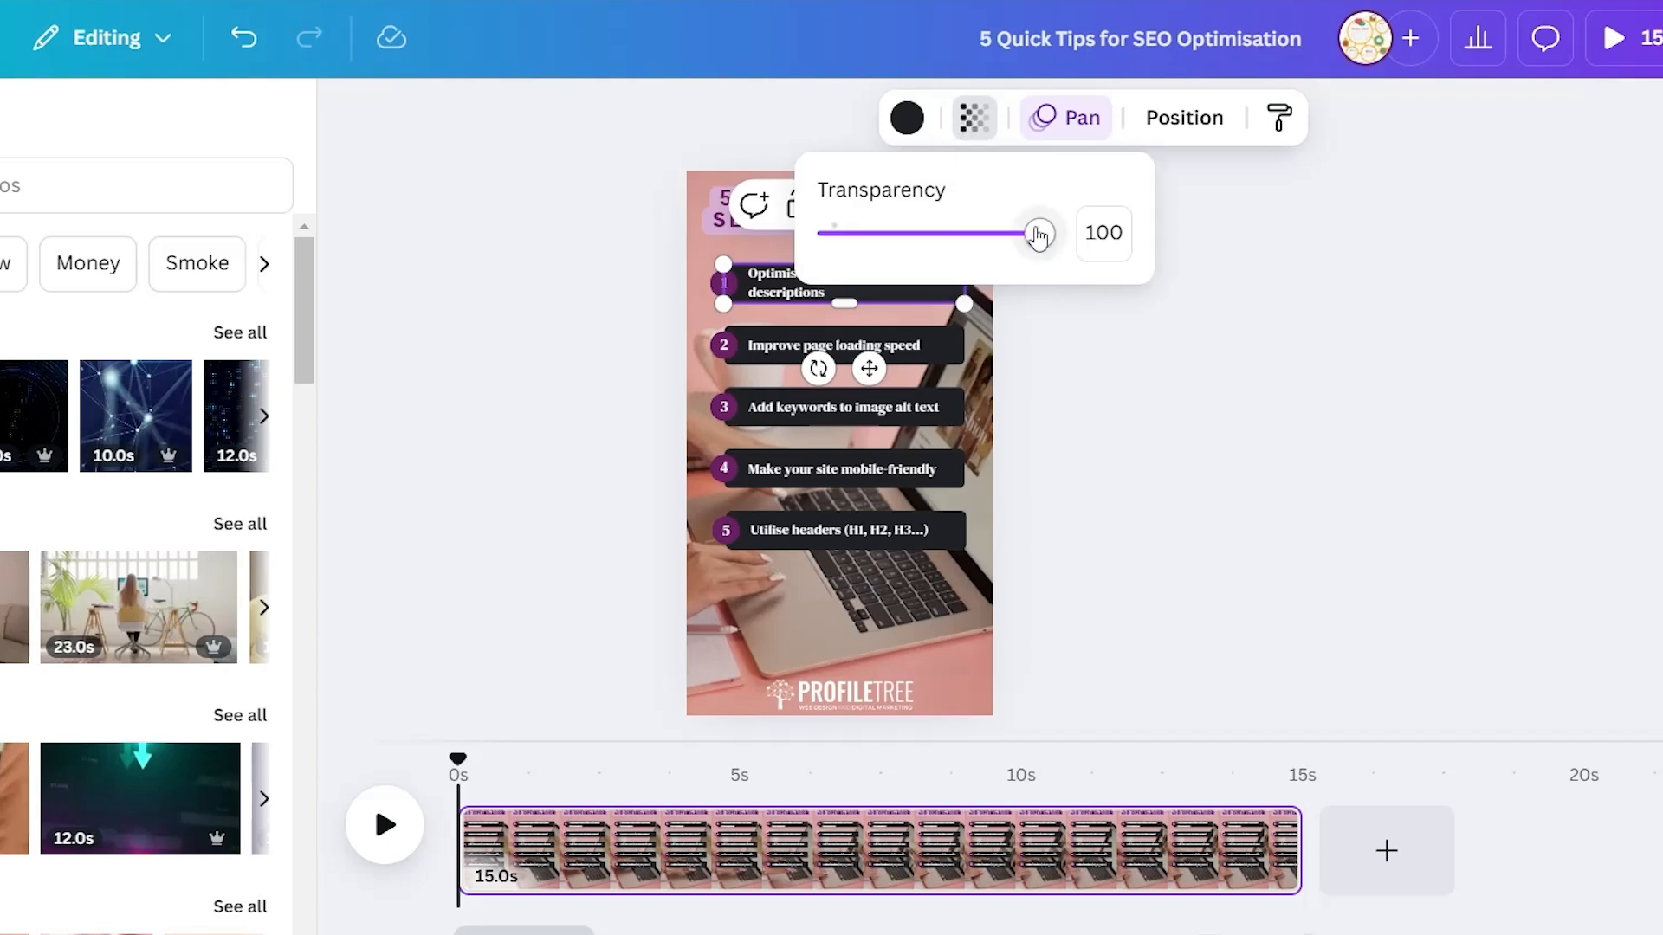
{"action": "left_click_drag", "start_coordinate": [1038, 236], "coordinate": [976, 229]}
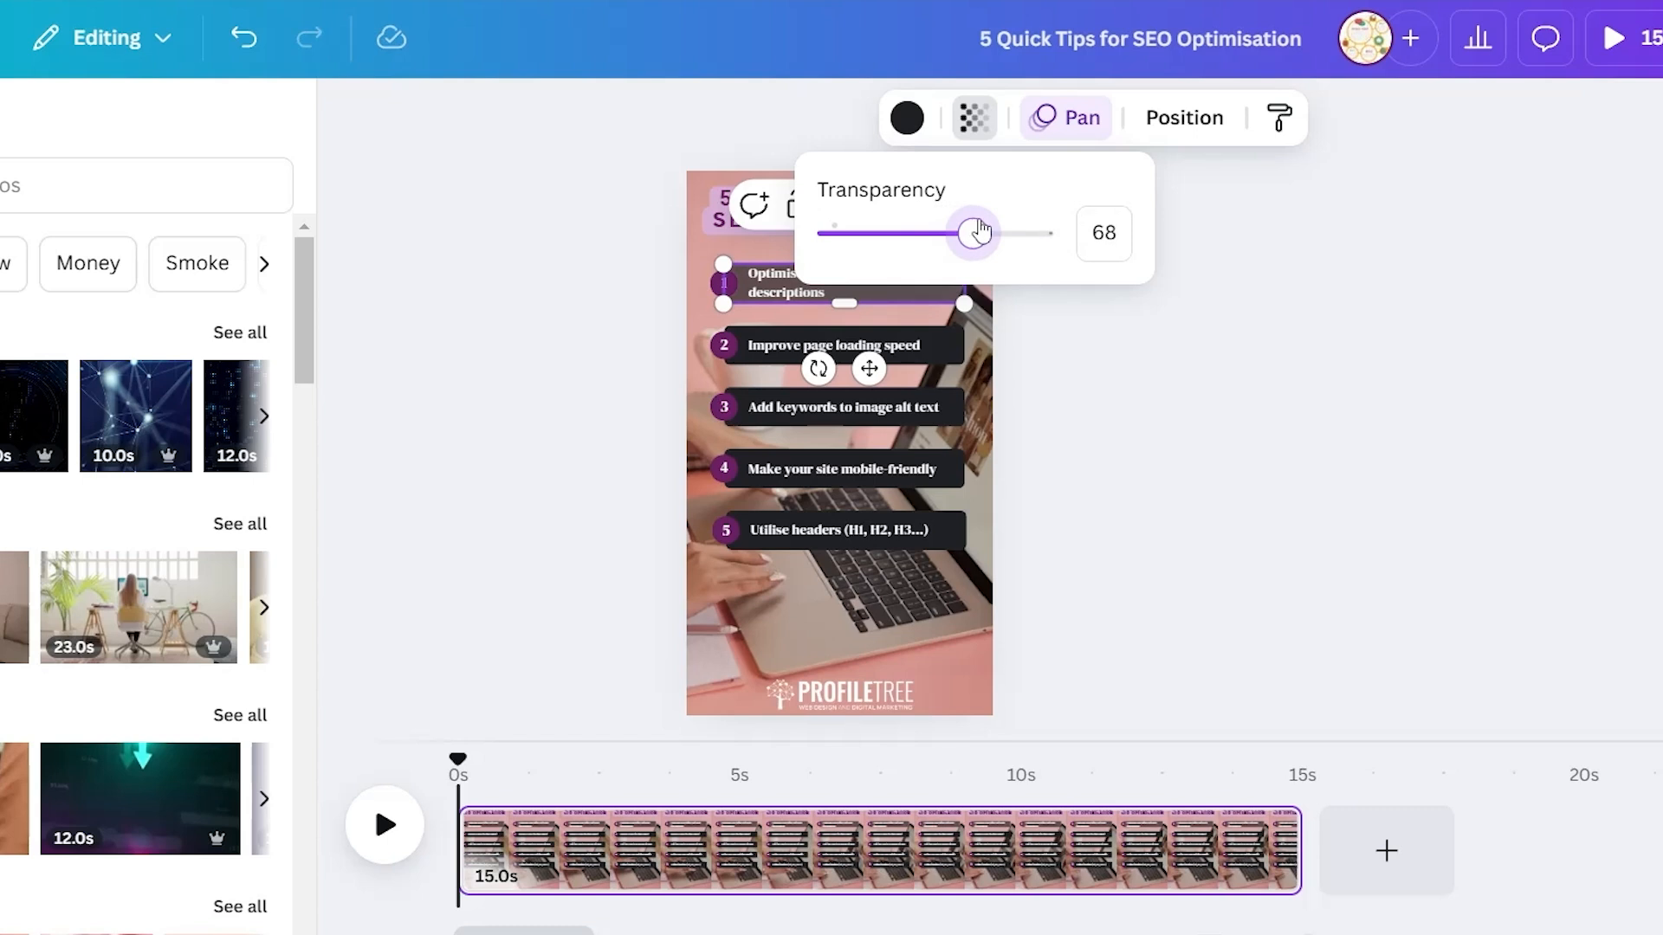
{"action": "left_click_drag", "start_coordinate": [978, 223], "coordinate": [974, 225]}
{"action": "left_click", "coordinate": [1038, 303]}
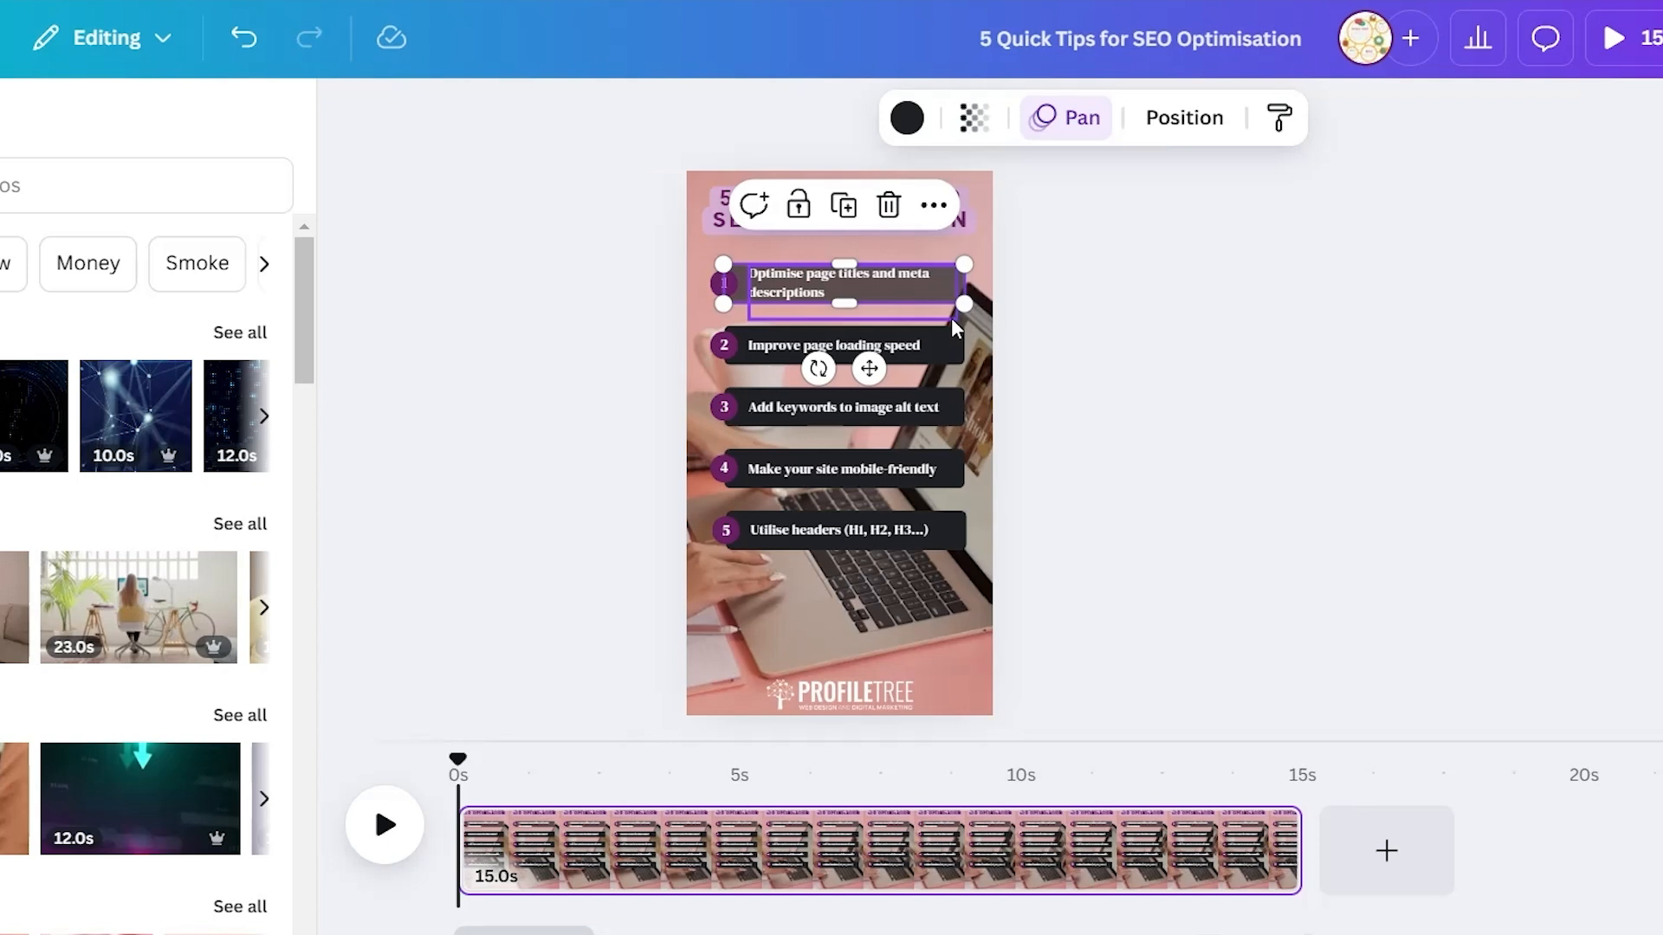
{"action": "left_click", "coordinate": [1117, 334]}
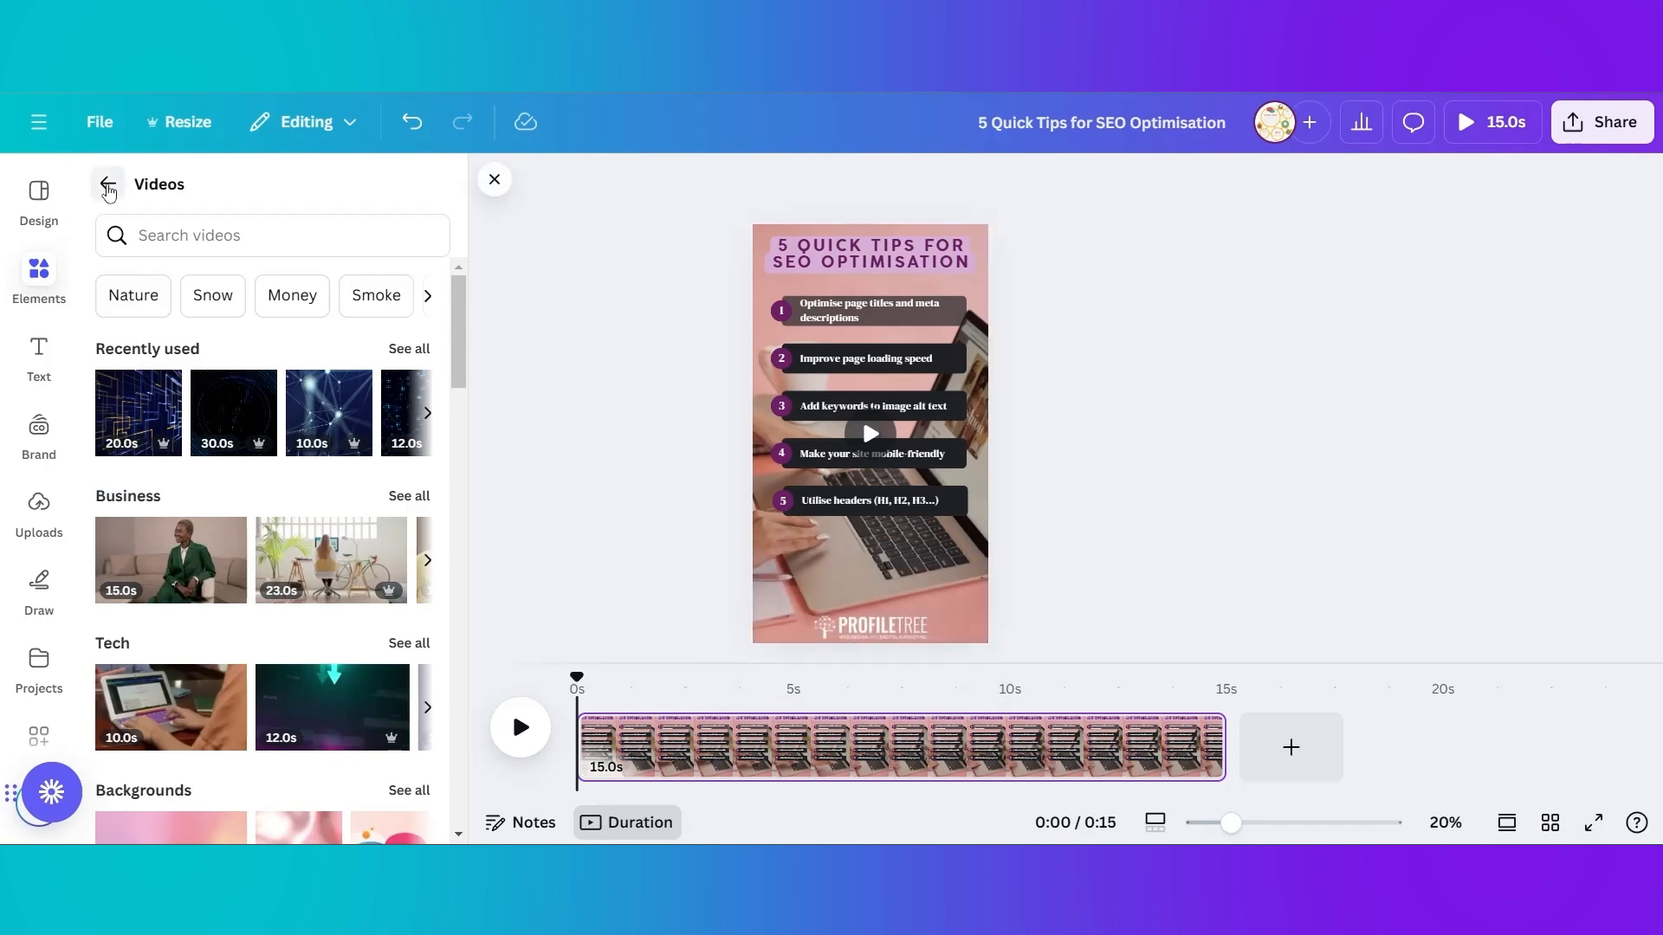
Add the orange right-pointing arrow sticker and place it below the fifth tip, above the logo
{"action": "left_click", "coordinate": [107, 183]}
{"action": "scroll", "coordinate": [260, 476], "scroll_direction": "up", "scroll_amount": 5}
{"action": "scroll", "coordinate": [289, 514], "scroll_direction": "up", "scroll_amount": 3}
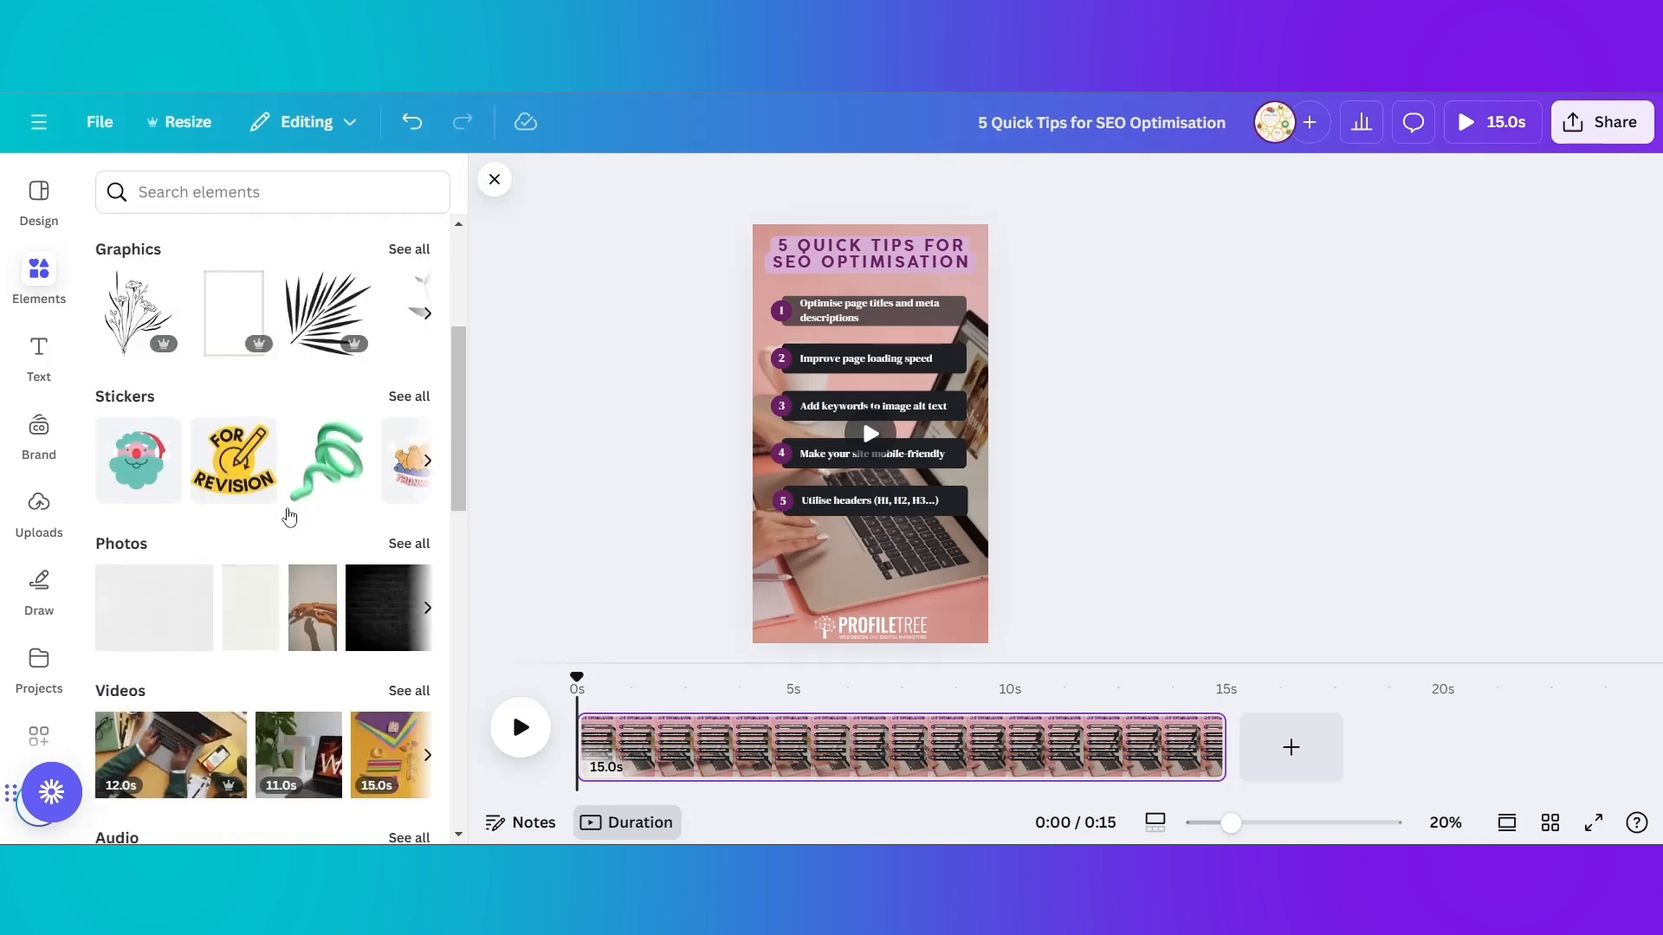
{"action": "left_click", "coordinate": [409, 396]}
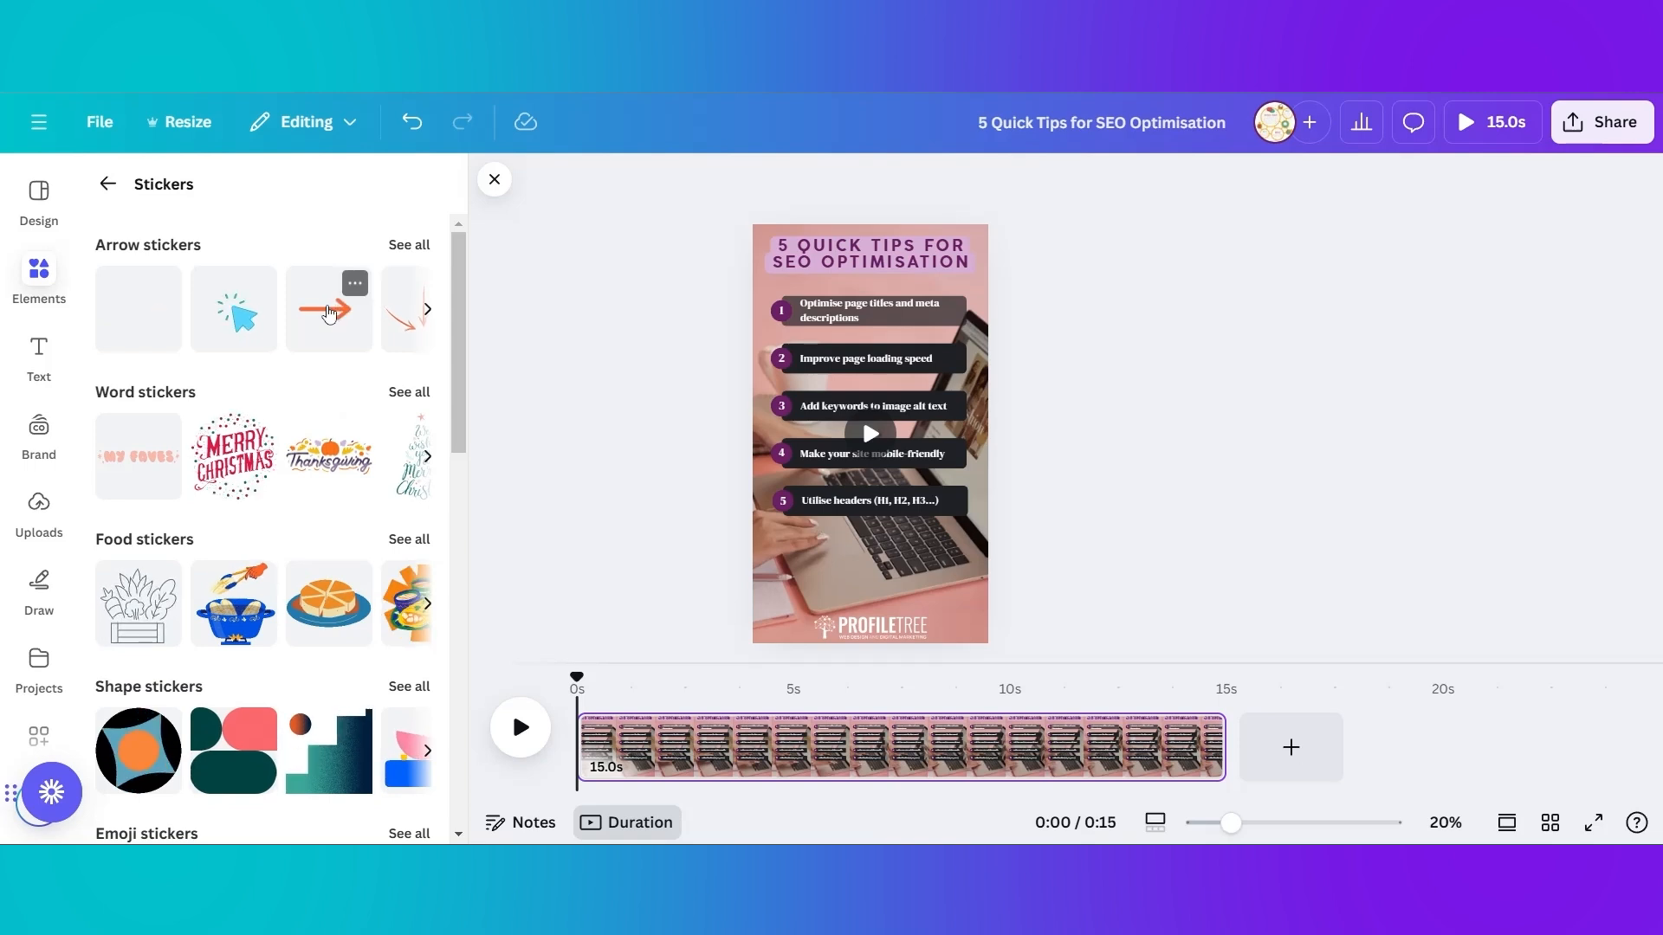
{"action": "left_click", "coordinate": [329, 324]}
{"action": "left_click_drag", "start_coordinate": [920, 433], "coordinate": [924, 567]}
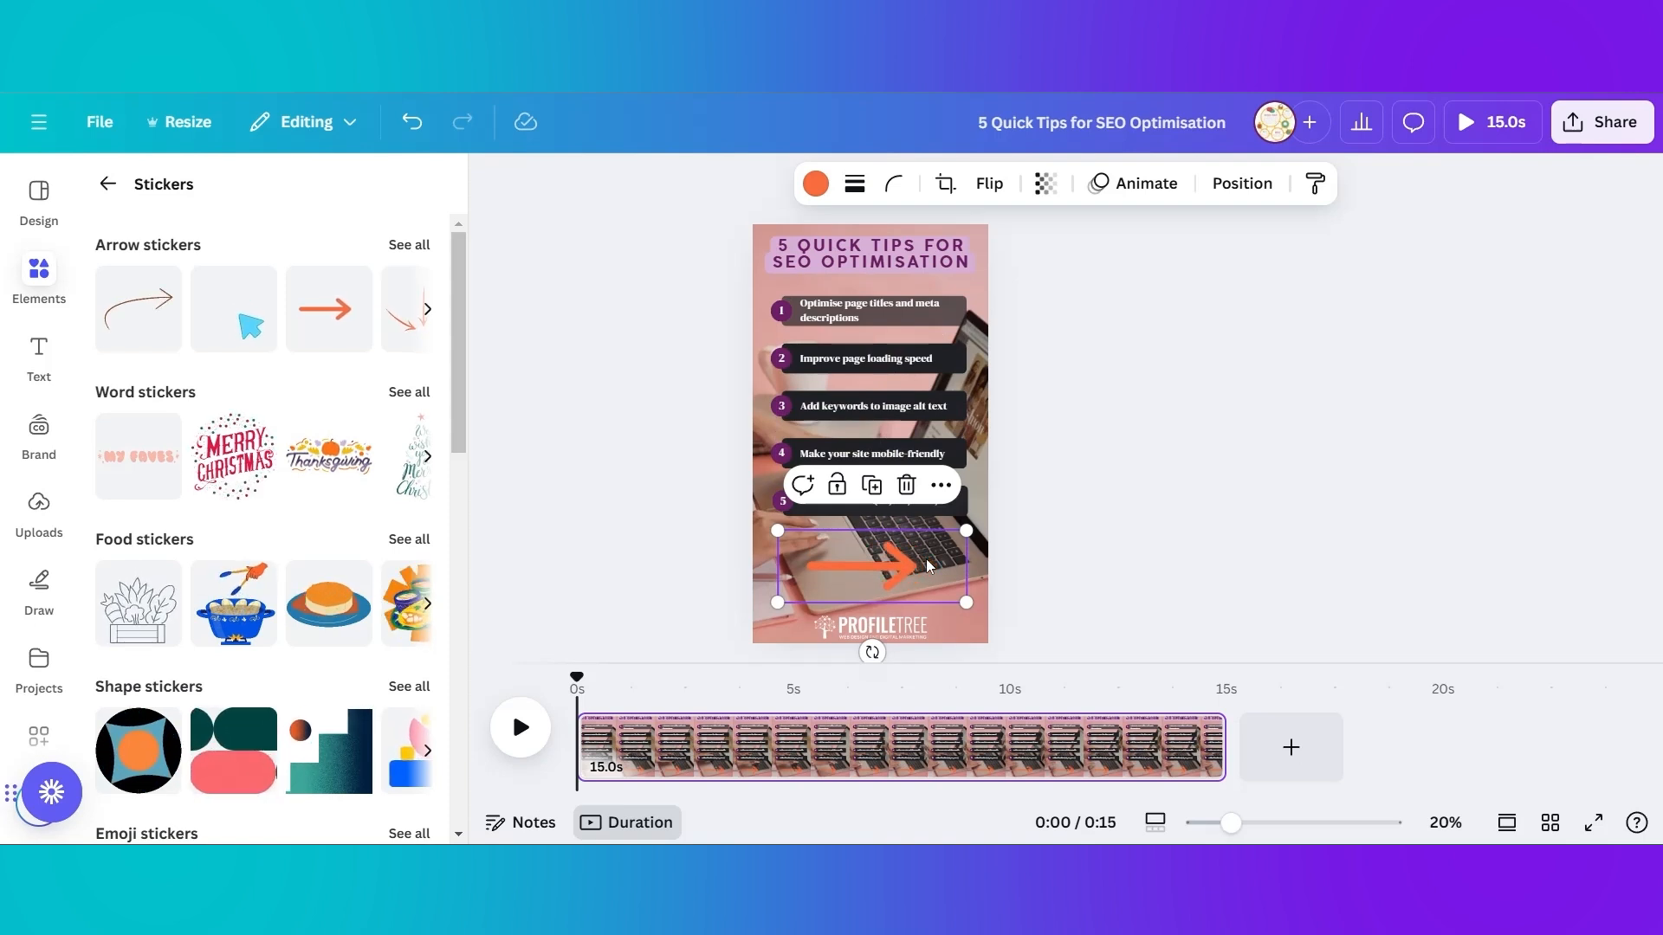
{"action": "left_click", "coordinate": [1125, 505]}
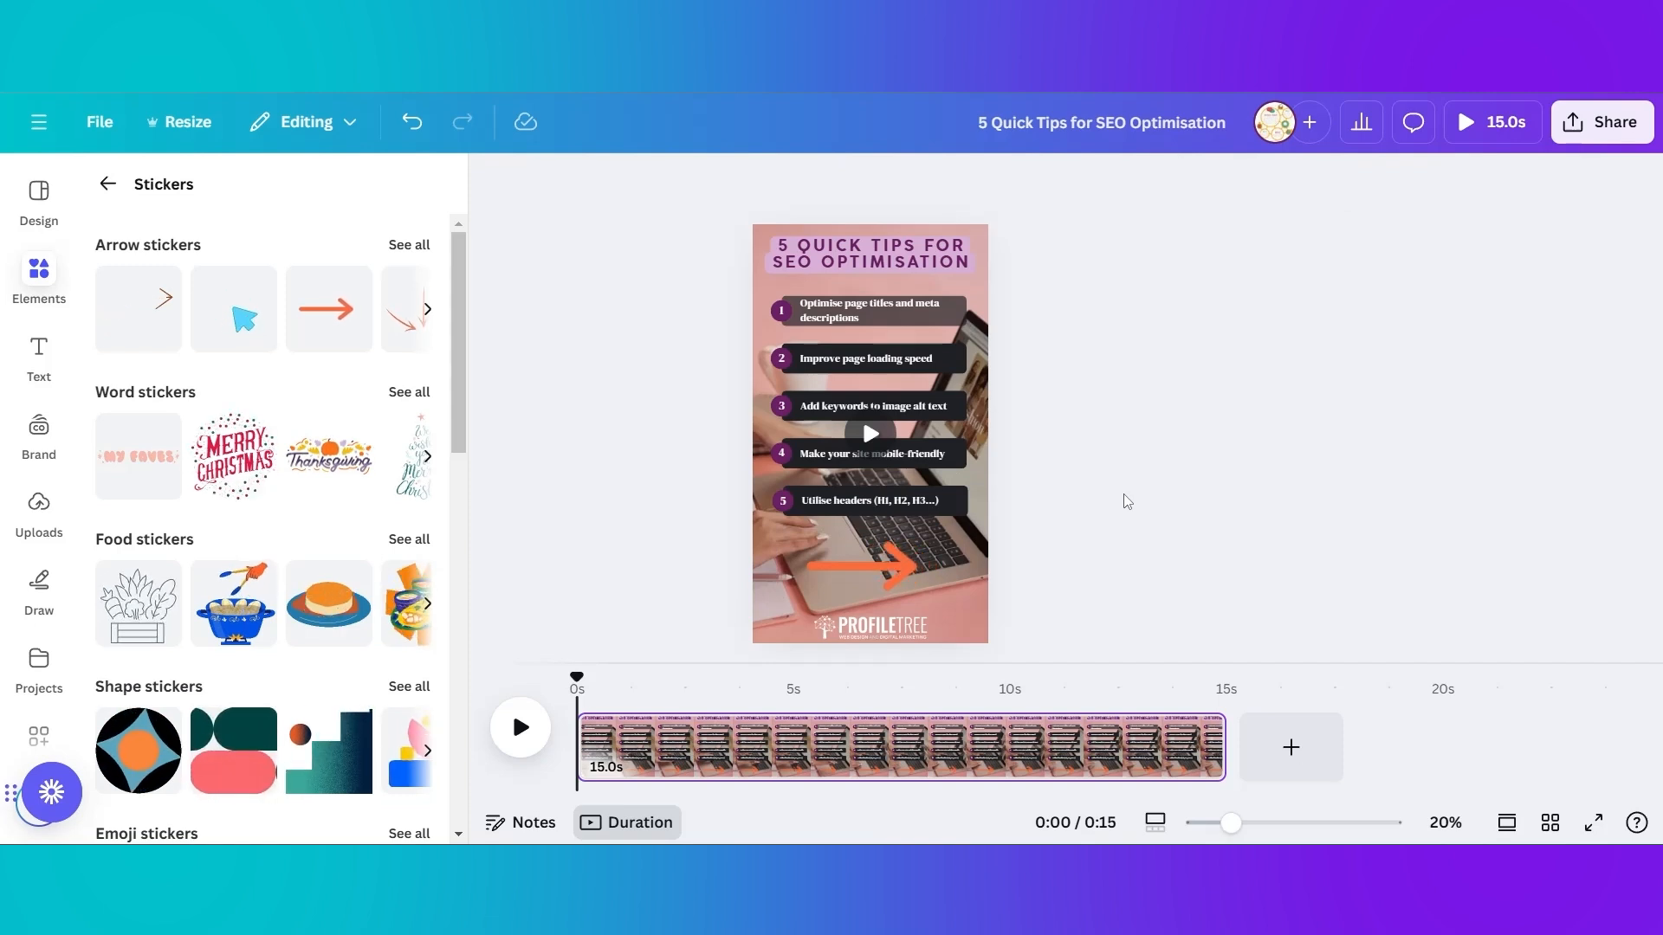
Insert a purple square, move it over the orange arrow, and delete it
{"action": "key", "text": "r"}
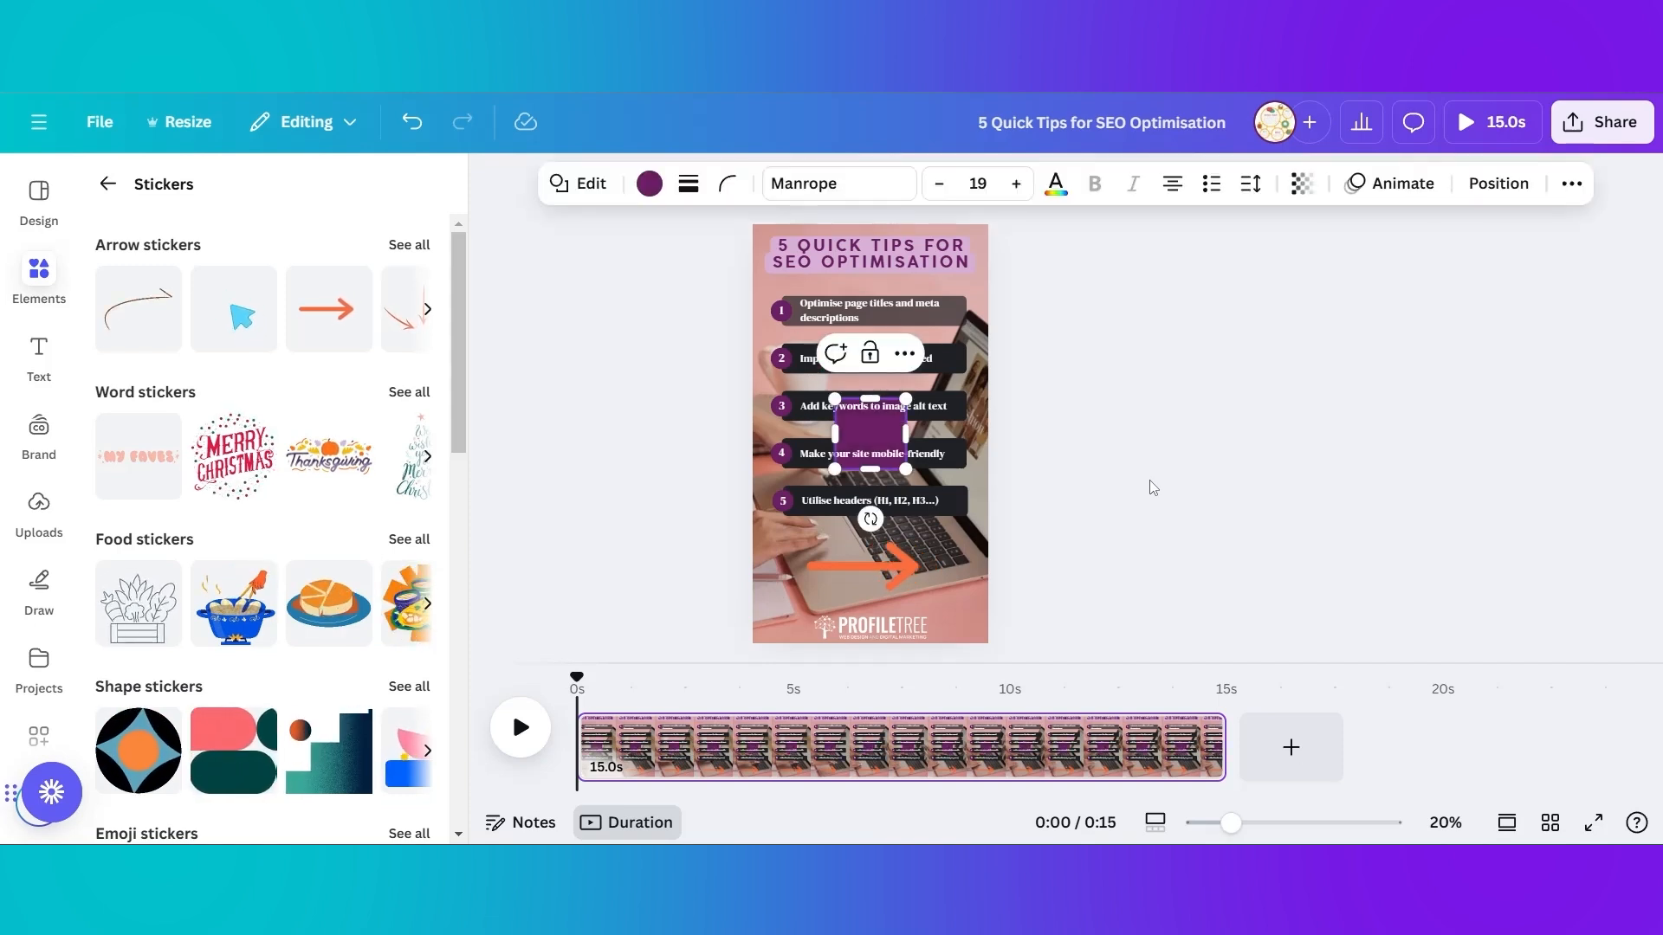
{"action": "left_click", "coordinate": [1150, 478]}
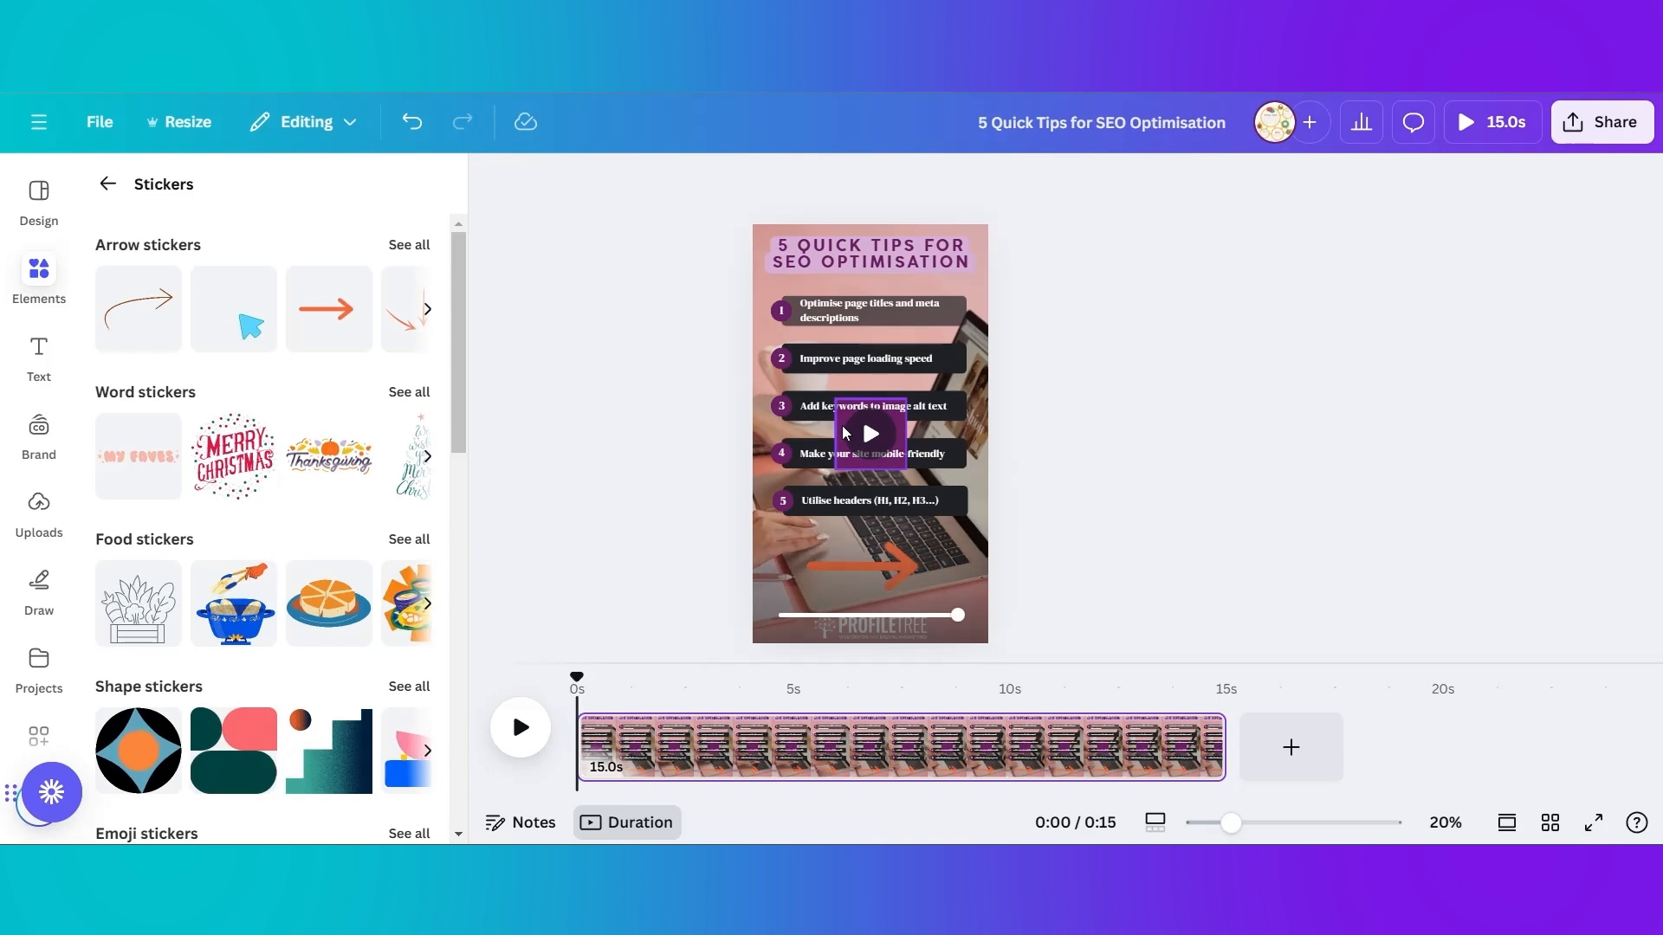
{"action": "left_click_drag", "start_coordinate": [843, 435], "coordinate": [854, 564]}
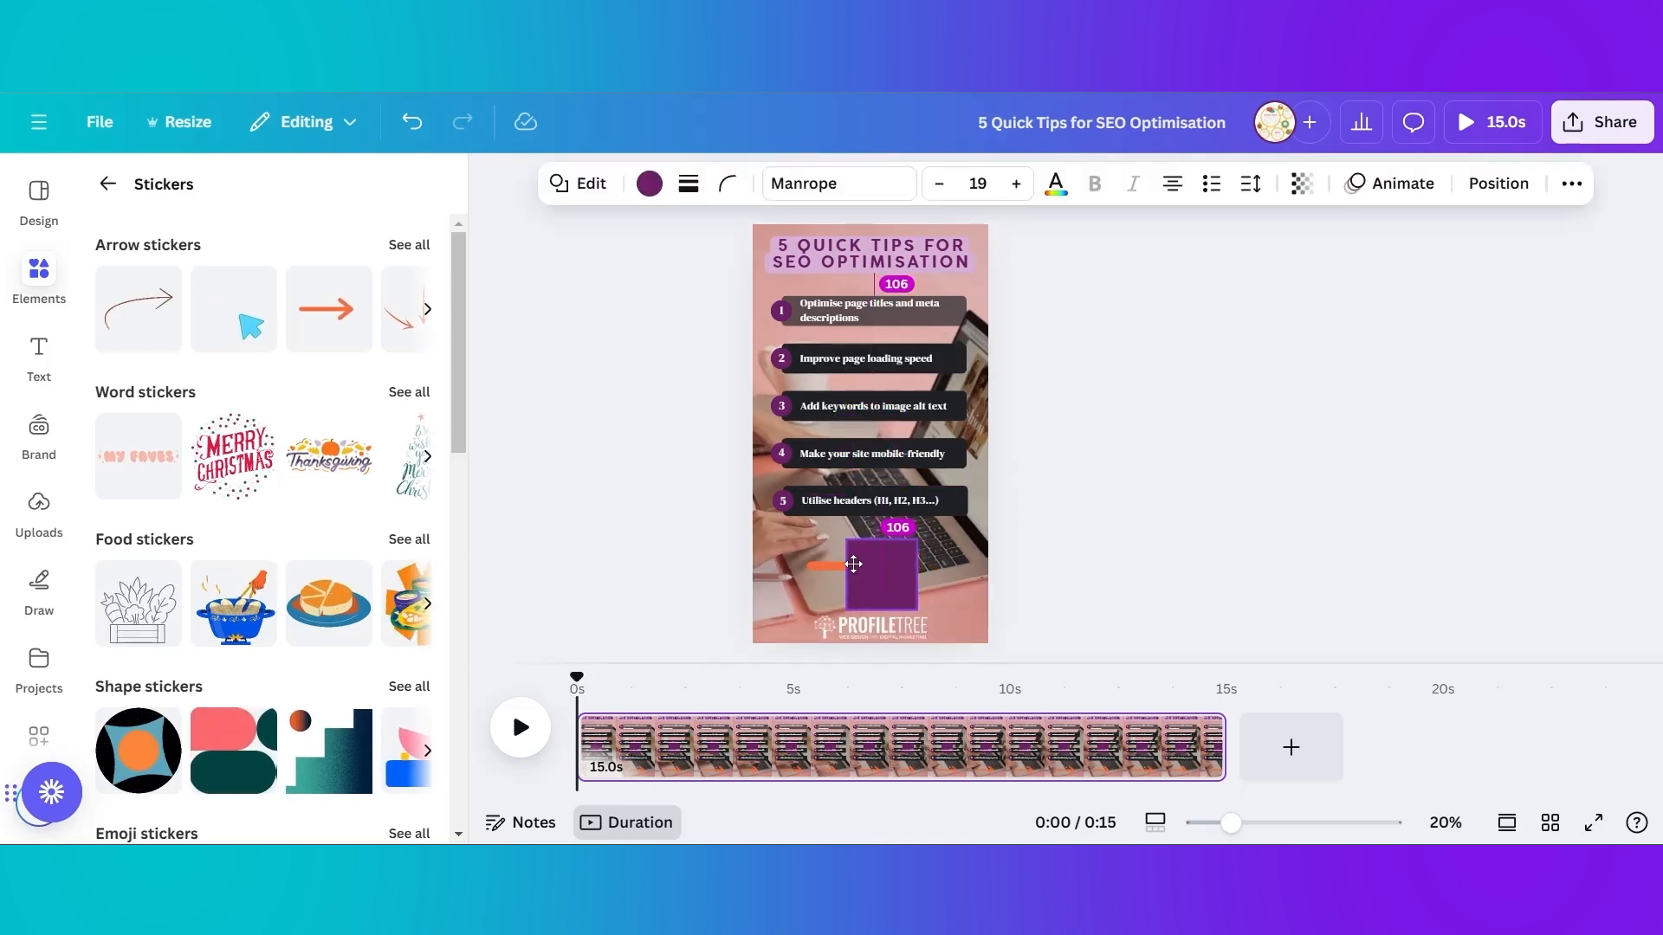
{"action": "left_click_drag", "start_coordinate": [854, 564], "coordinate": [854, 564]}
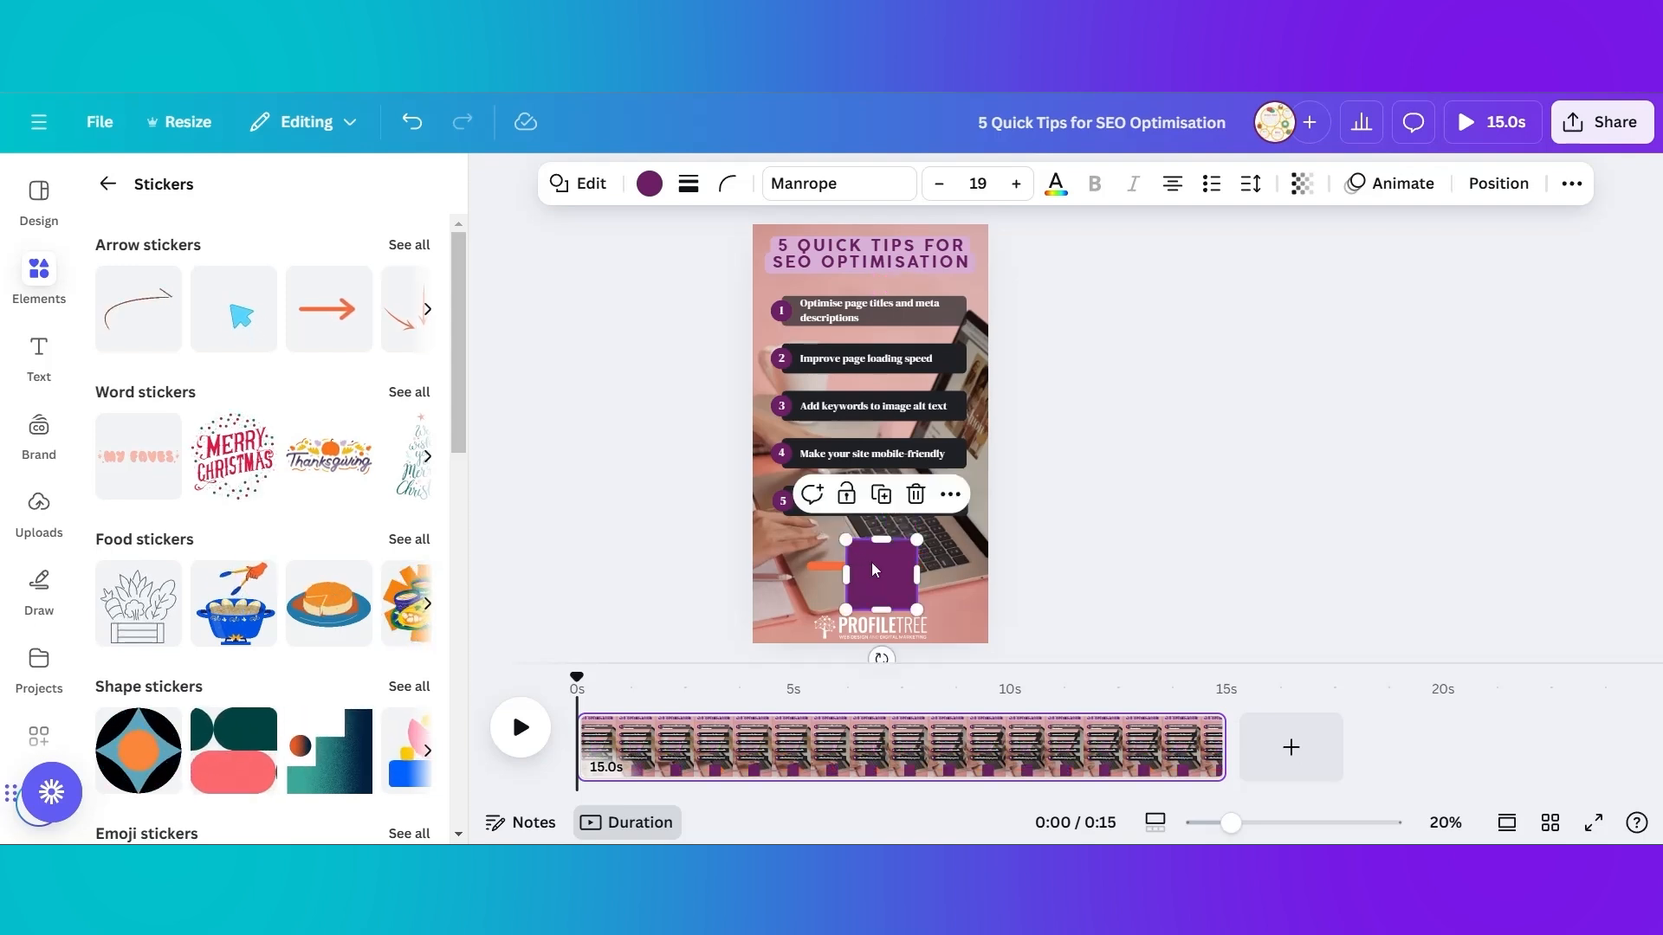
{"action": "key", "text": "Delete"}
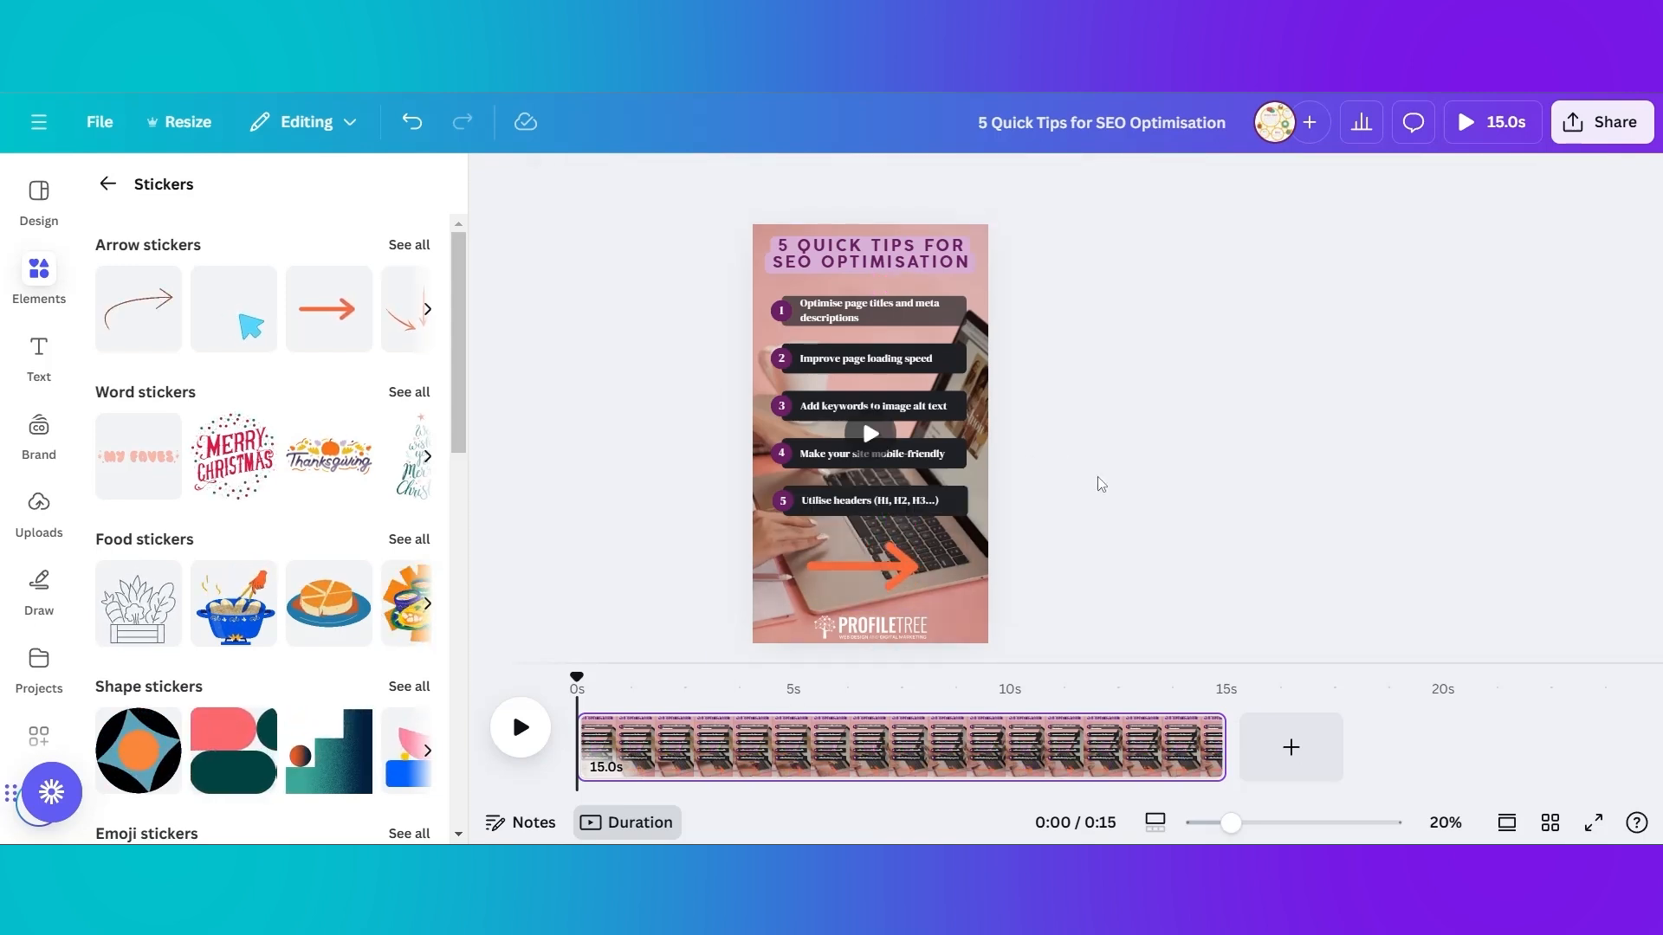
Insert a purple circle, move it down toward the orange arrow, and delete it
{"action": "key", "text": "c"}
{"action": "left_click", "coordinate": [1094, 438]}
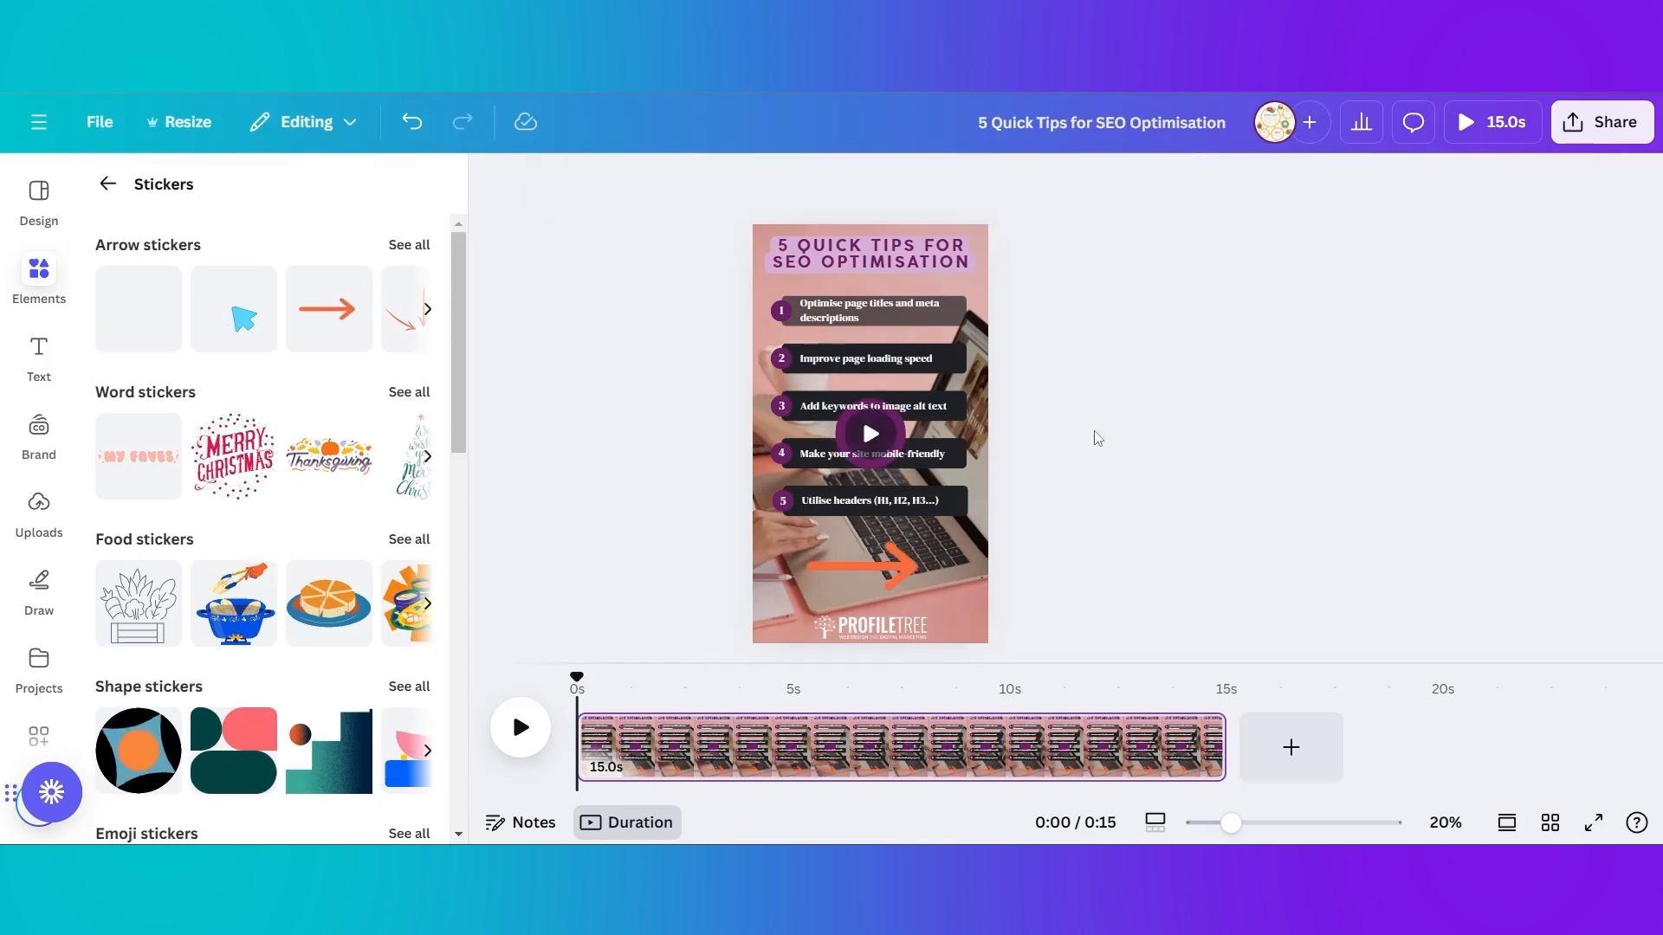
{"action": "left_click_drag", "start_coordinate": [846, 446], "coordinate": [880, 598]}
{"action": "key", "text": "Delete"}
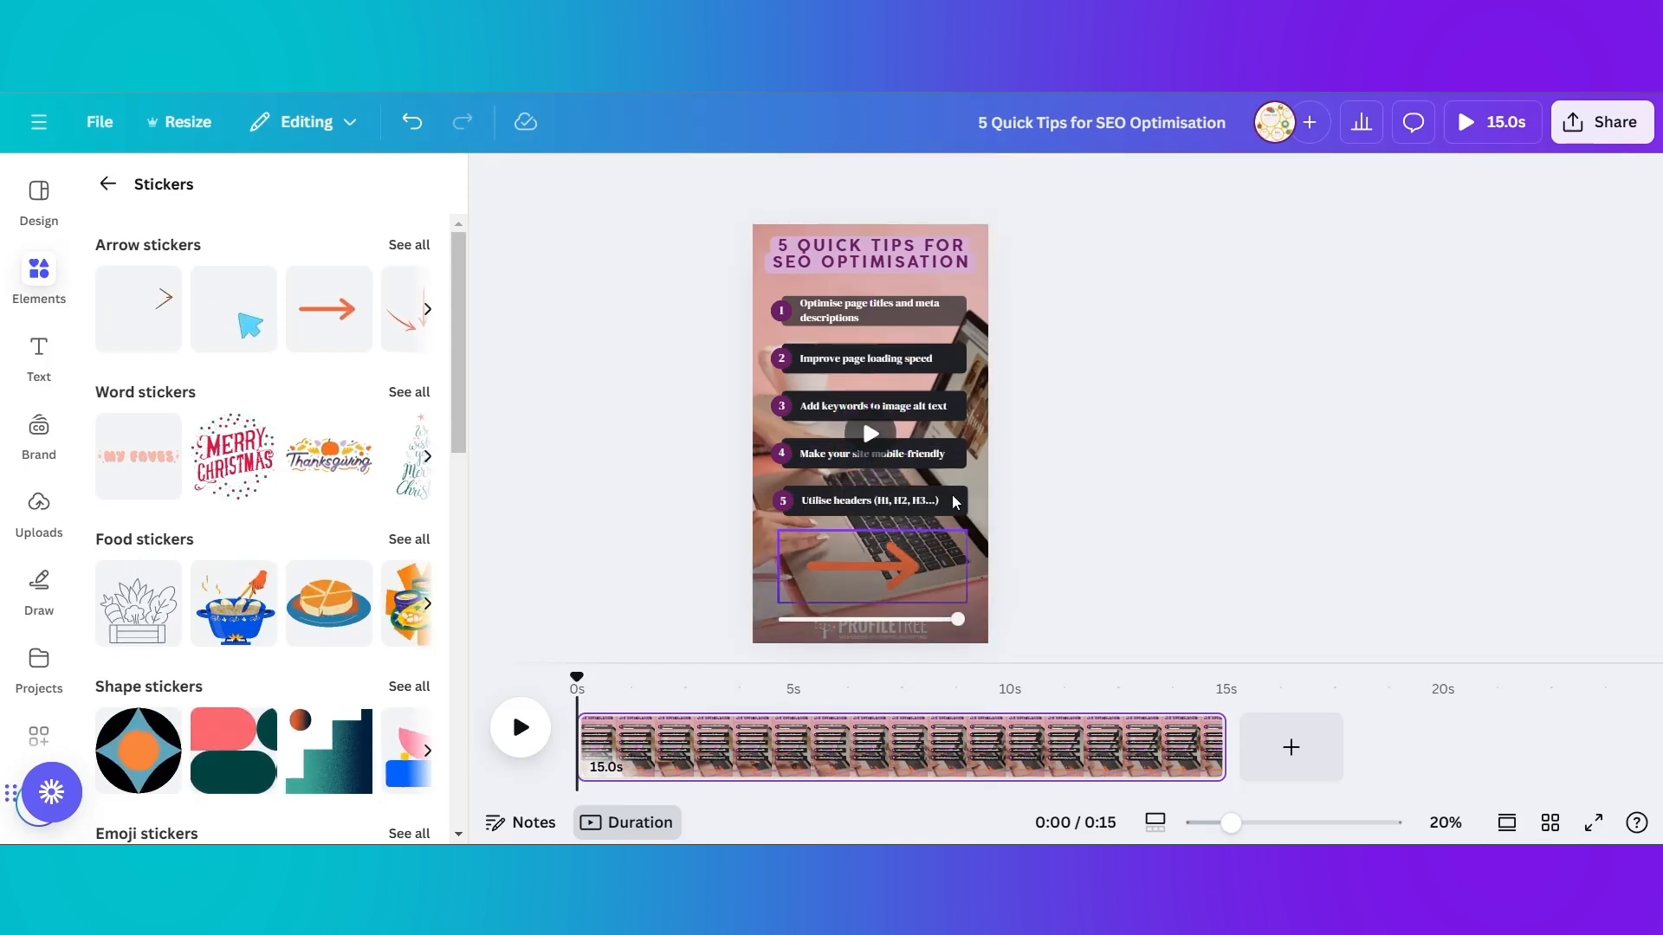
Add a text box reading "Hello" between the third and fourth SEO tips
{"action": "key", "text": "t"}
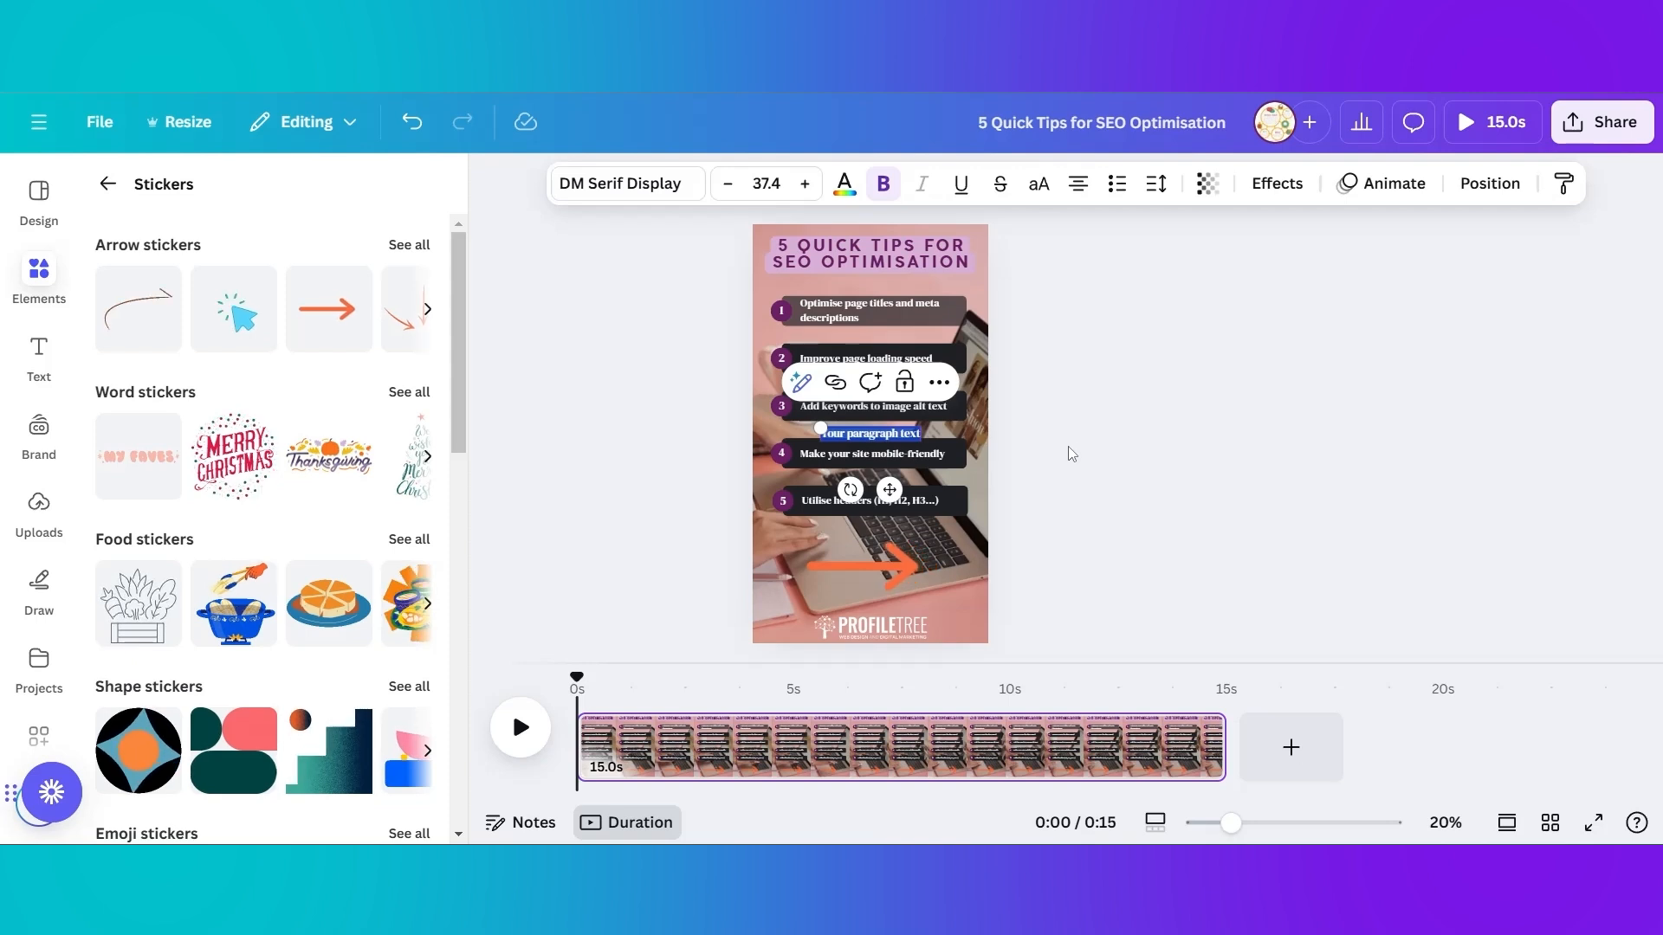
{"action": "type", "text": "Hello"}
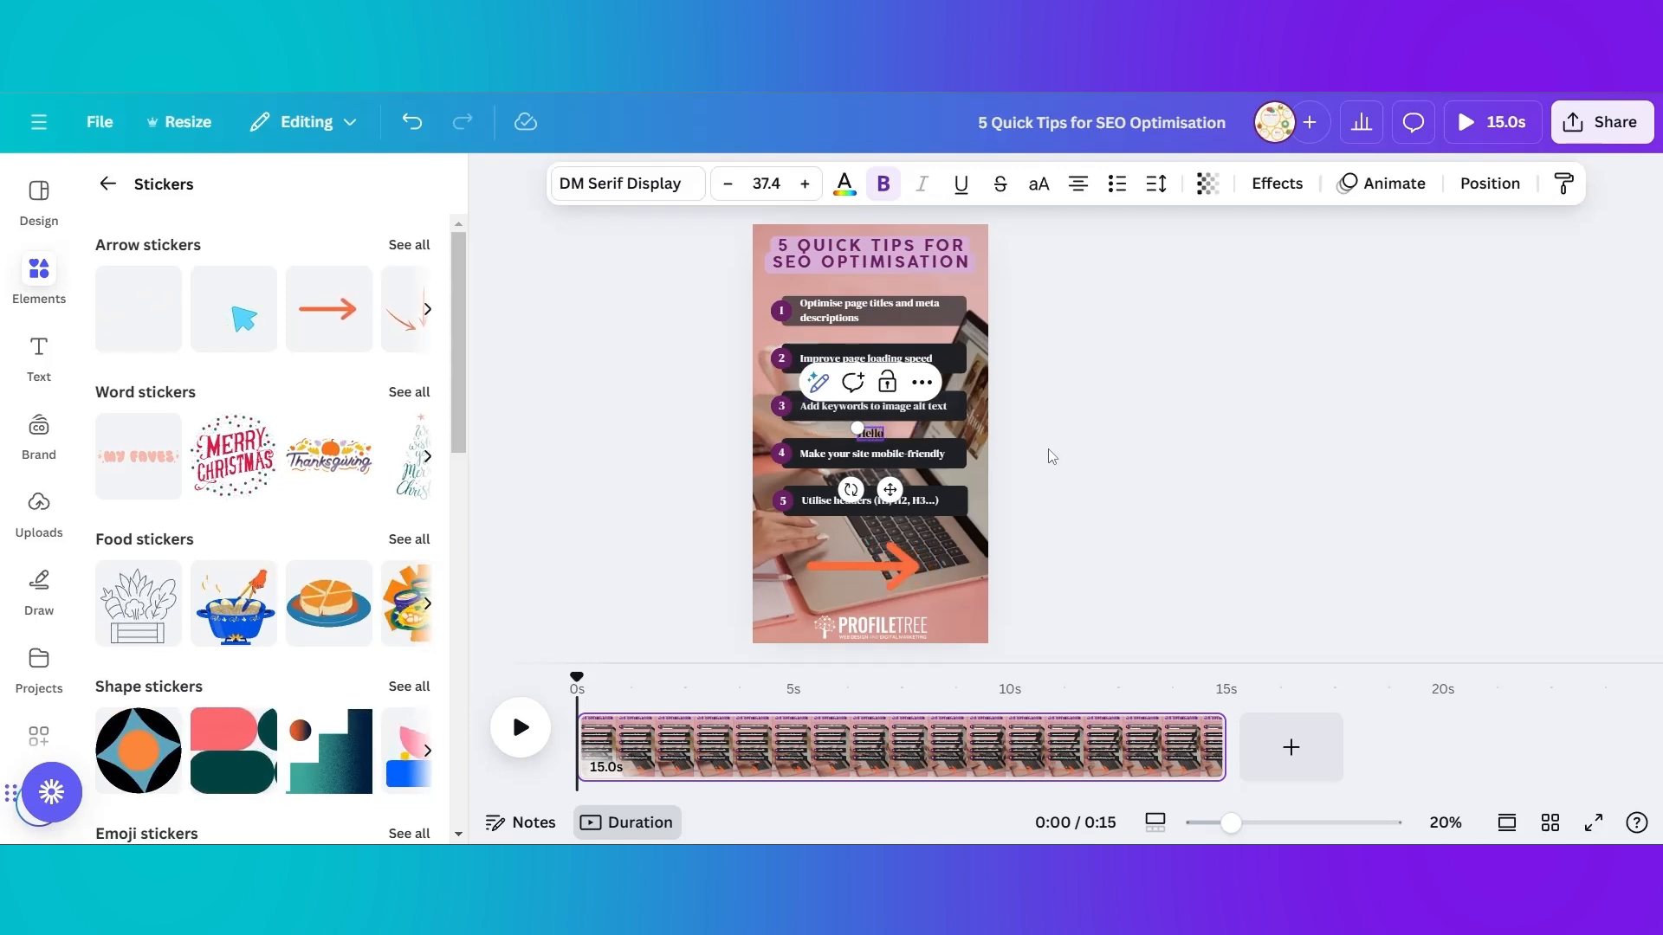
{"action": "left_click", "coordinate": [1052, 457]}
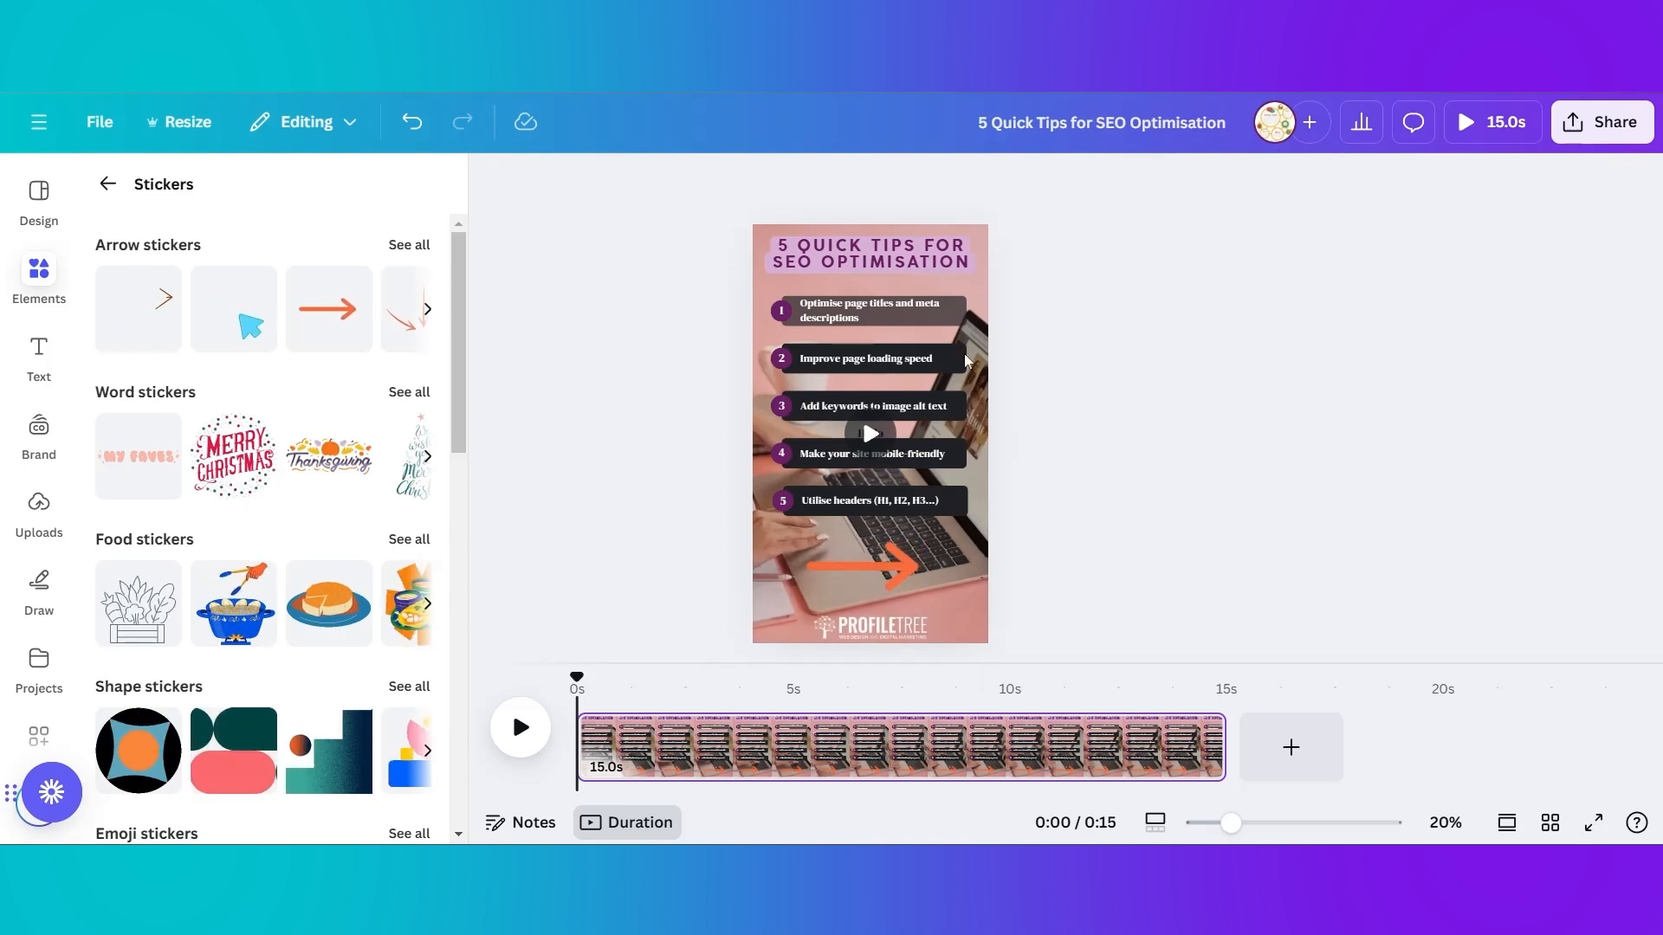
Duplicate the "5 Quick Tips for SEO Optimisation" title and place the copy directly below the original, over the first tip
{"action": "left_click", "coordinate": [935, 267]}
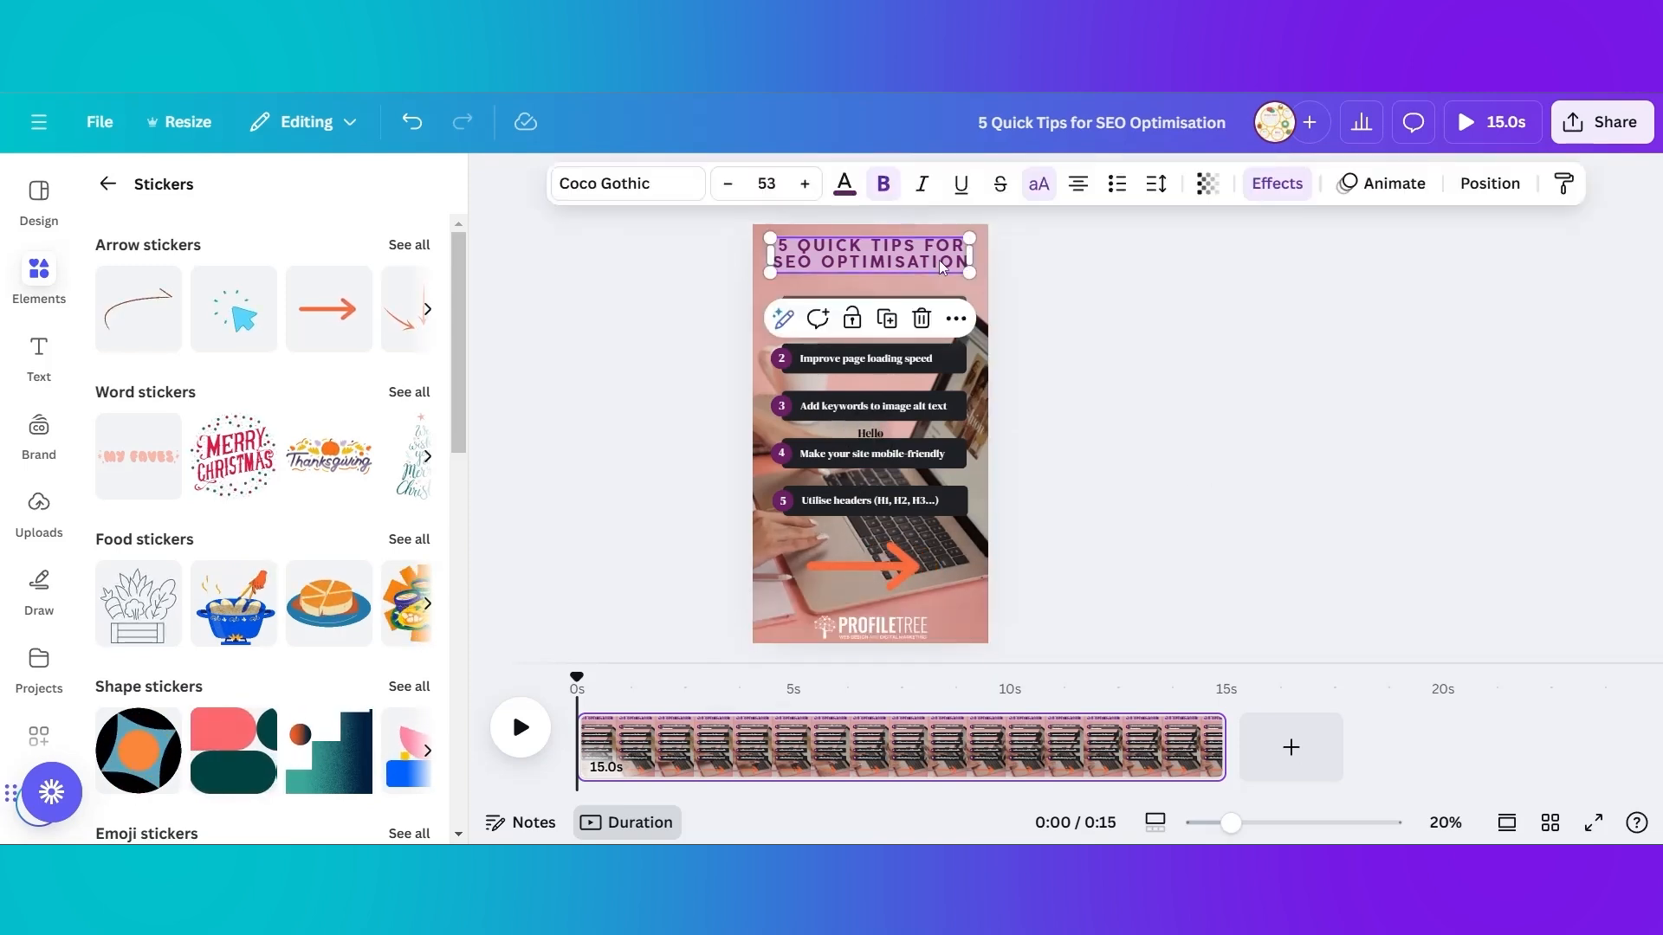
{"action": "left_click_drag", "start_coordinate": [936, 260], "coordinate": [938, 307]}
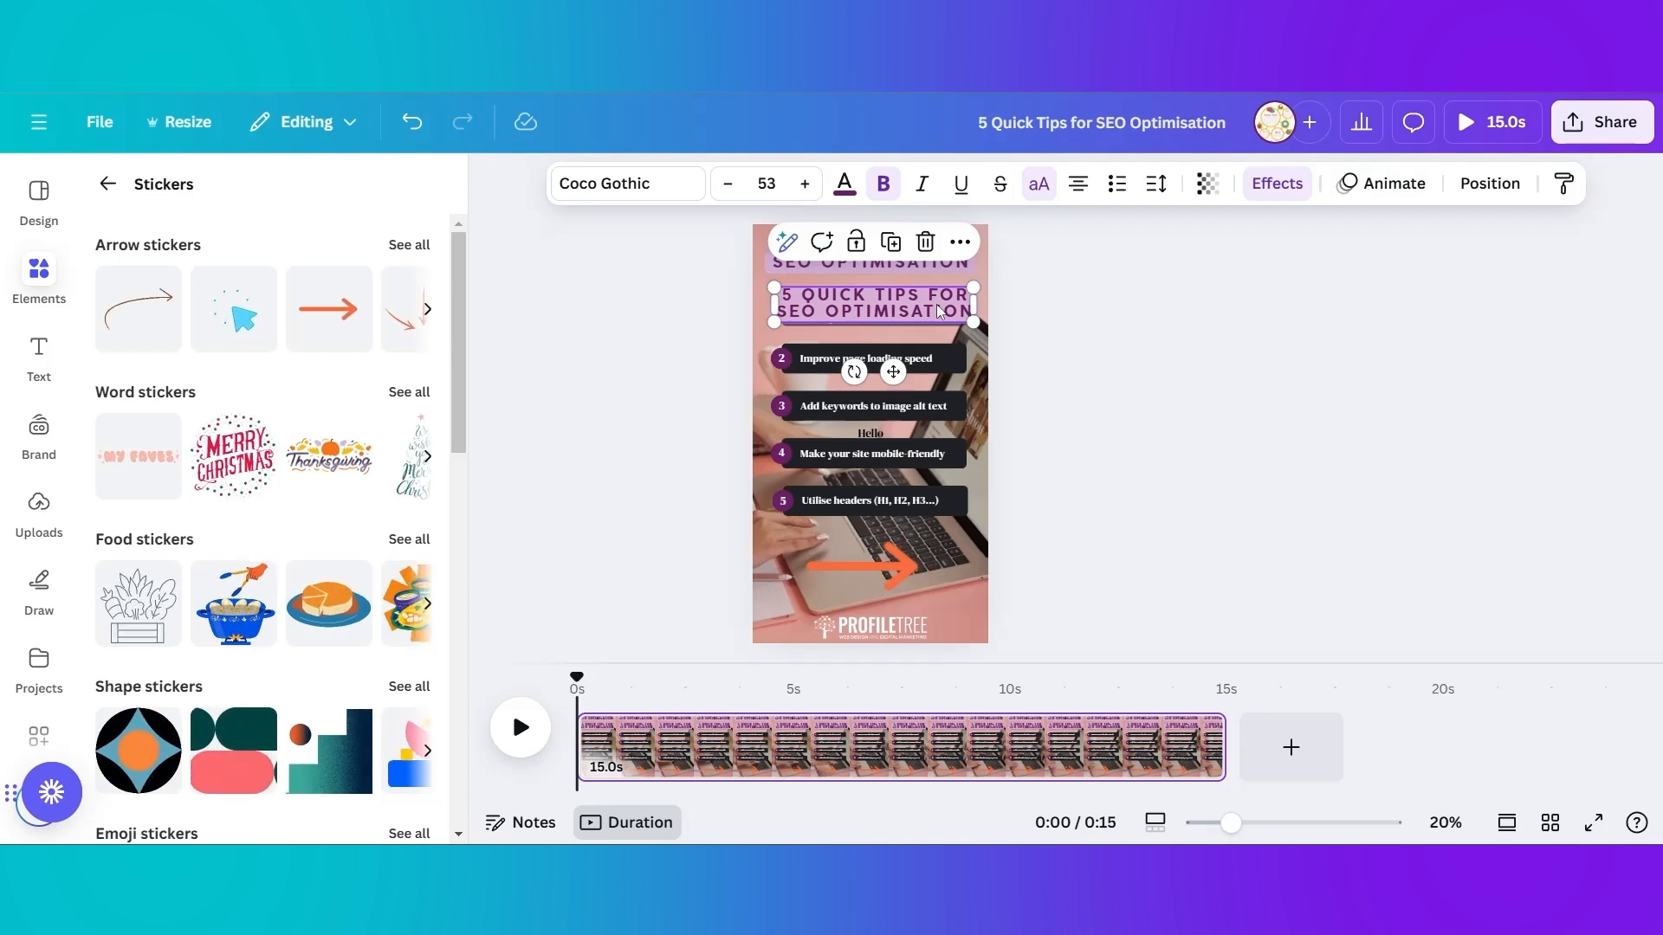
{"action": "left_click_drag", "start_coordinate": [940, 312], "coordinate": [934, 310]}
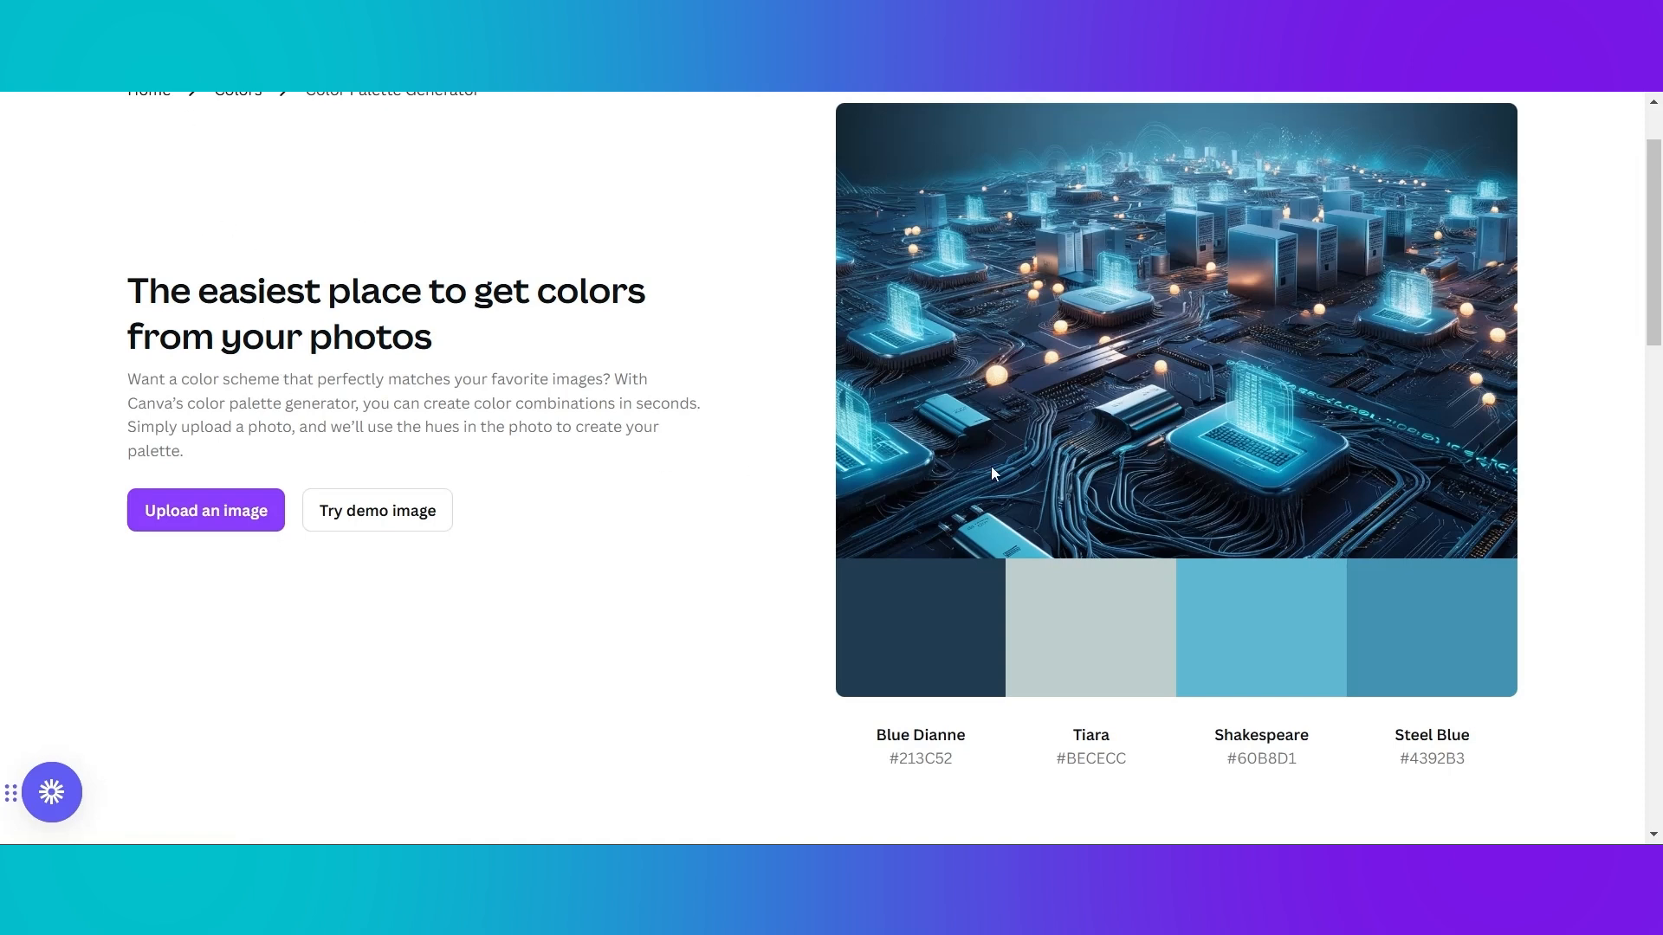
Examine the Color Palette Generator page, including the sample photo and its colour palette
{"action": "scroll", "coordinate": [990, 466], "scroll_direction": "up", "scroll_amount": 2}
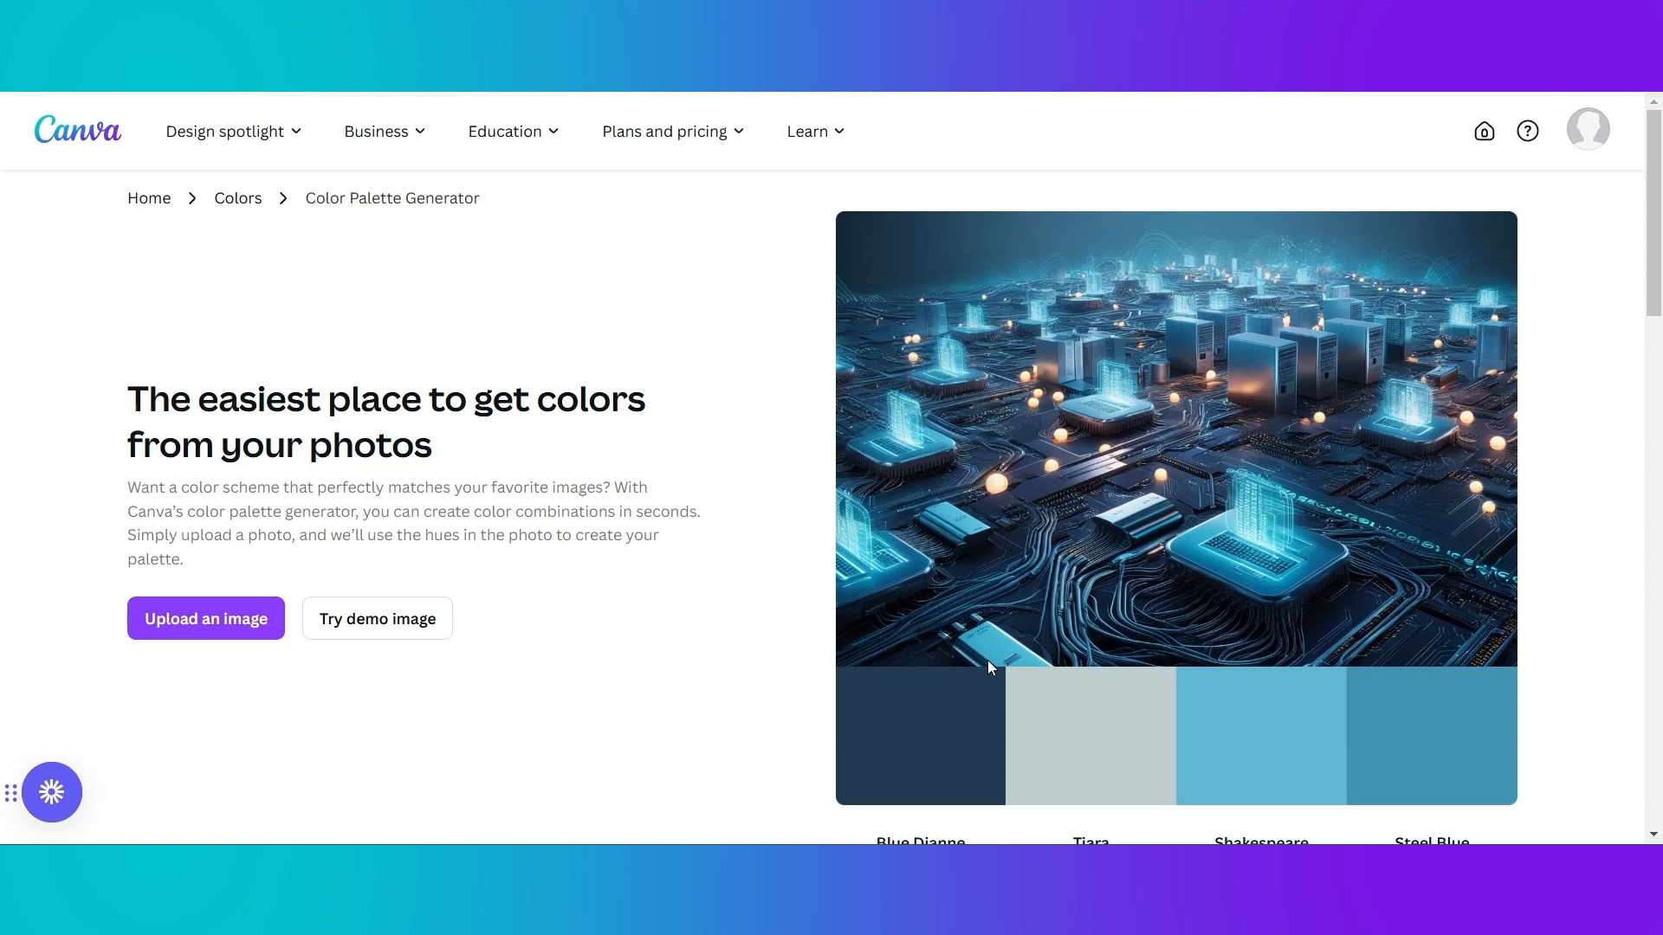
{"action": "mouse_move", "coordinate": [898, 687]}
{"action": "scroll", "coordinate": [944, 598], "scroll_direction": "down", "scroll_amount": 2}
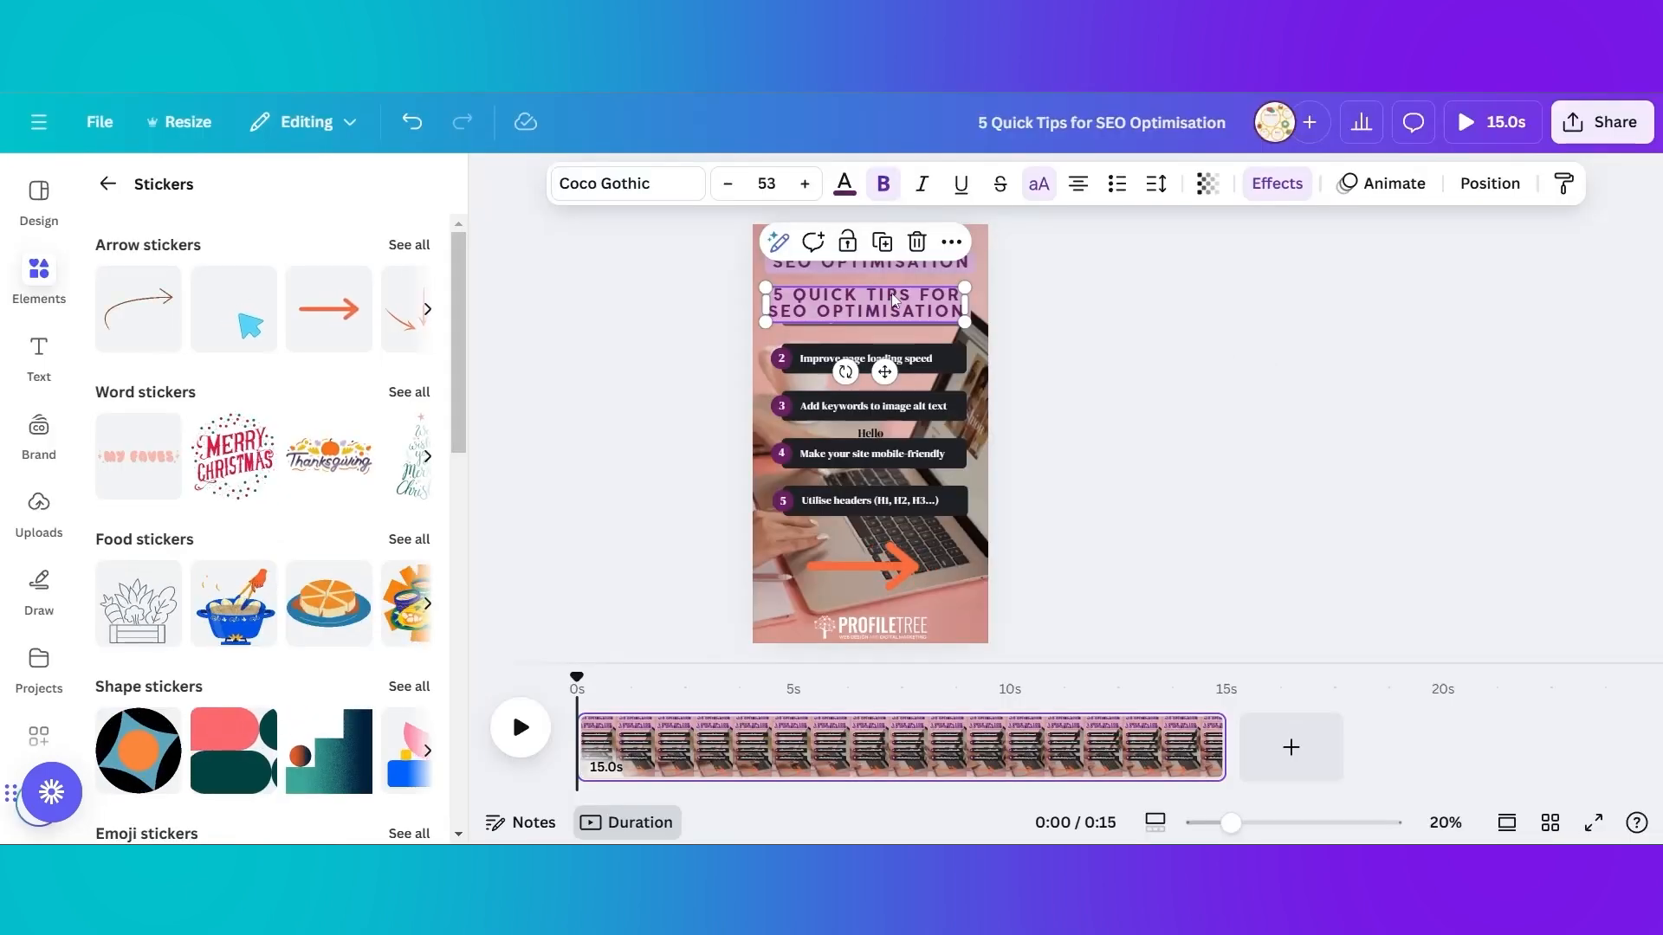
Shift the duplicated title slightly so that it lines up horizontally with the original title above it
{"action": "left_click_drag", "start_coordinate": [893, 299], "coordinate": [898, 295]}
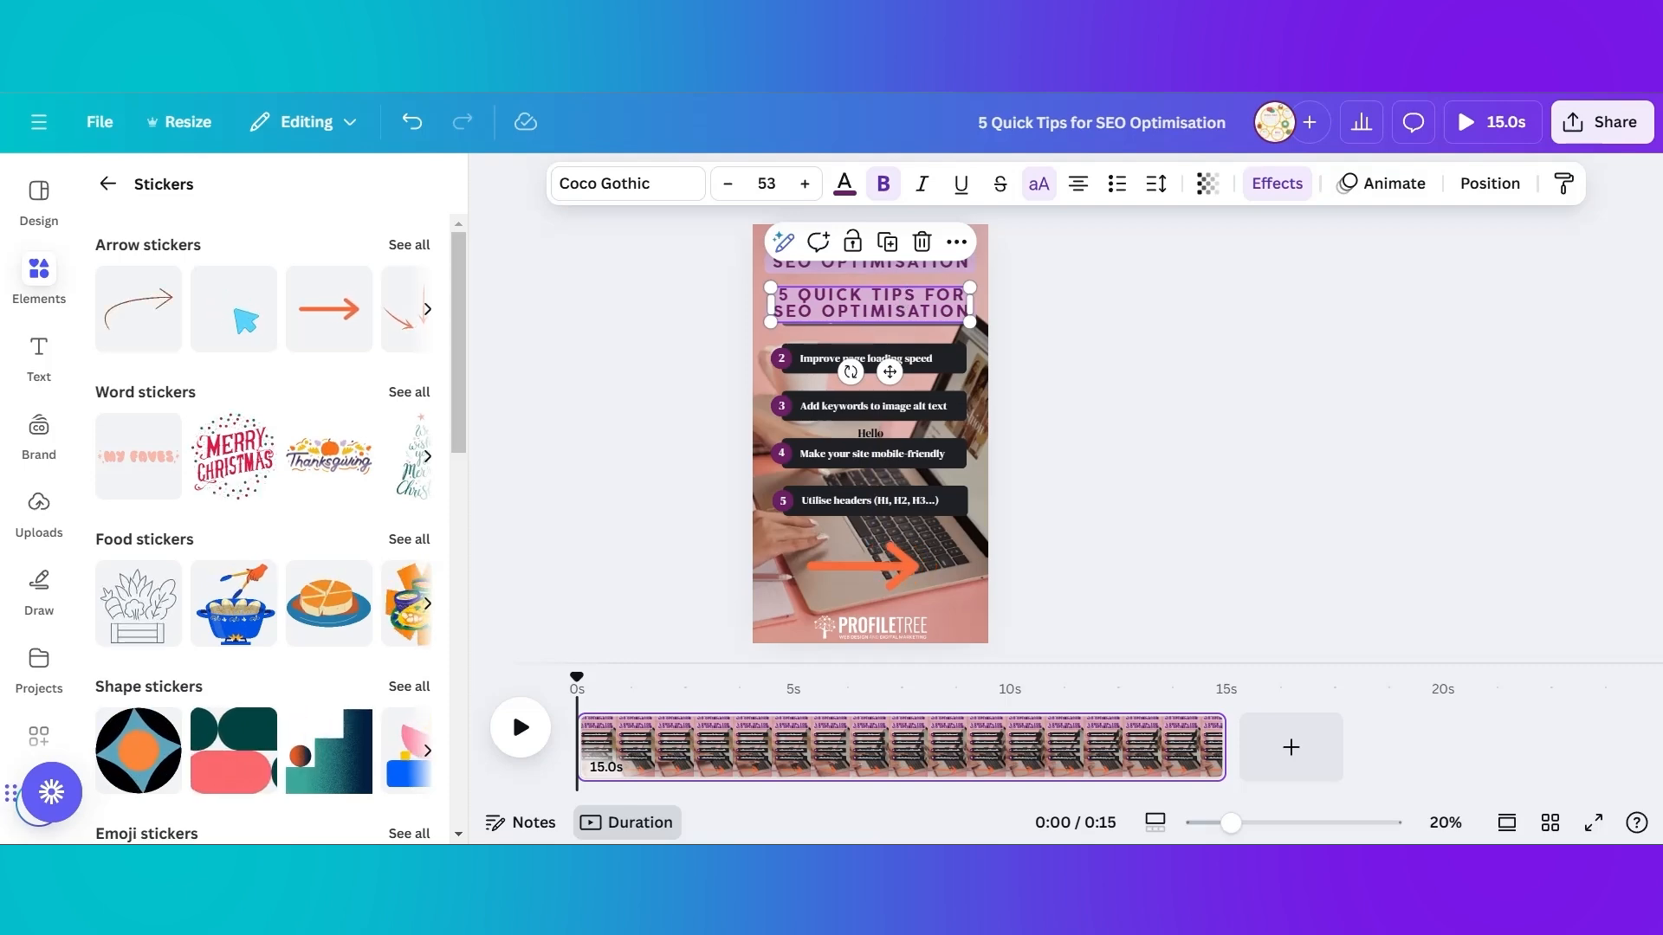
Switch to the Brand Templates page and look through the available brand templates
{"action": "left_click", "coordinate": [606, 92]}
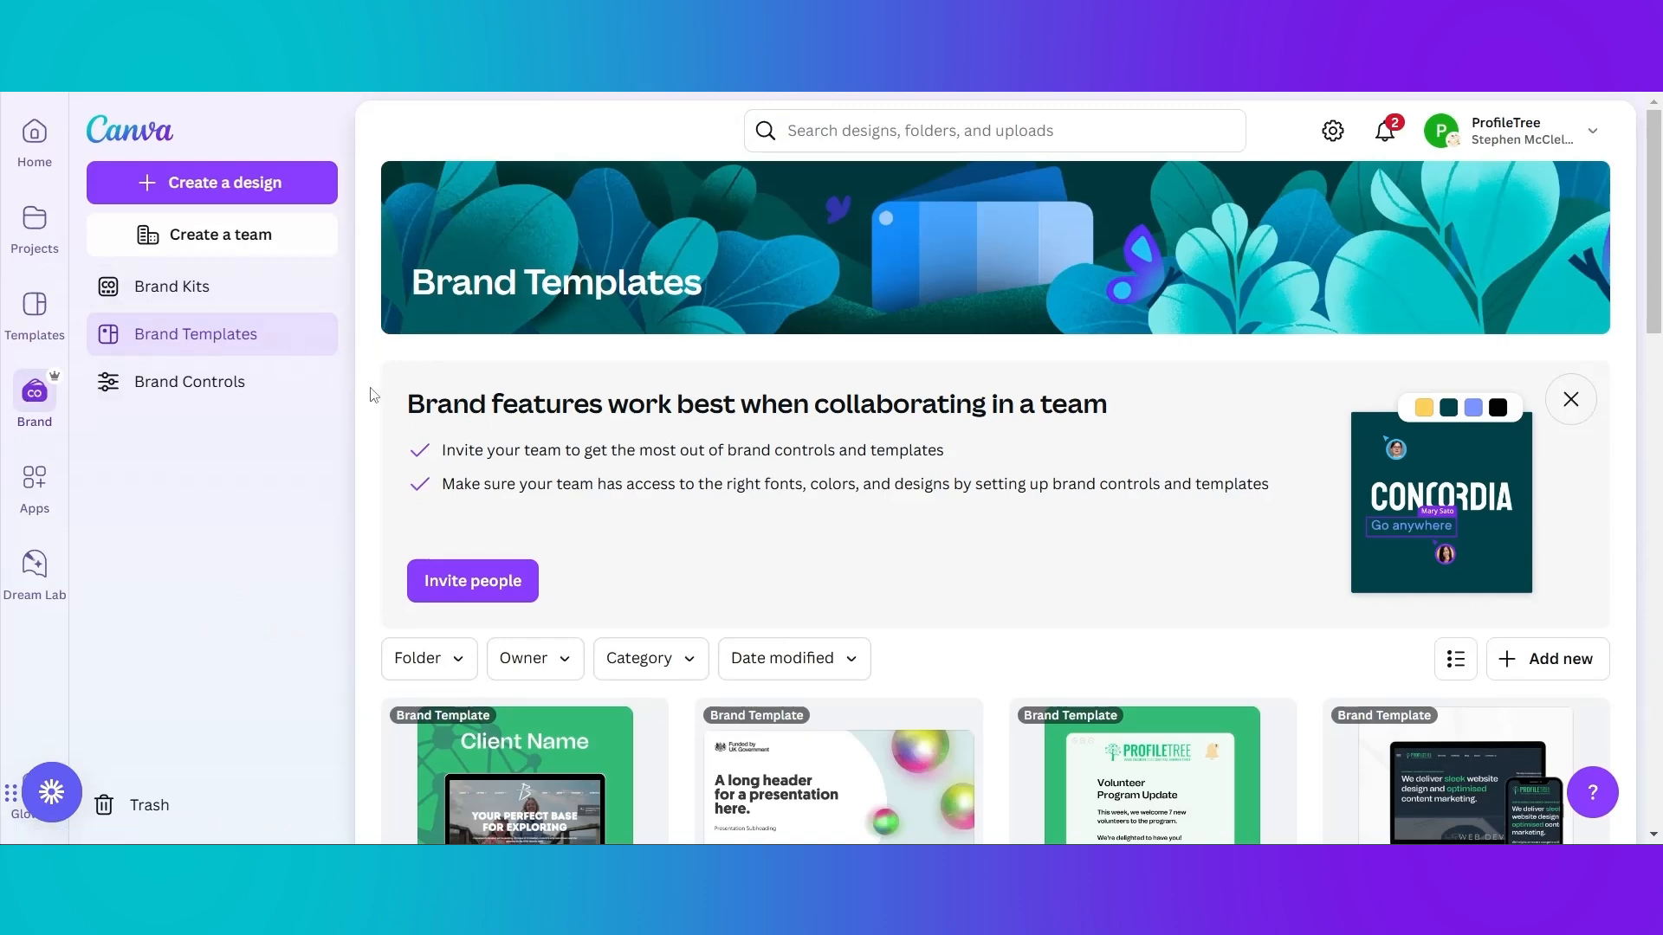
{"action": "scroll", "coordinate": [372, 395], "scroll_direction": "down", "scroll_amount": 6}
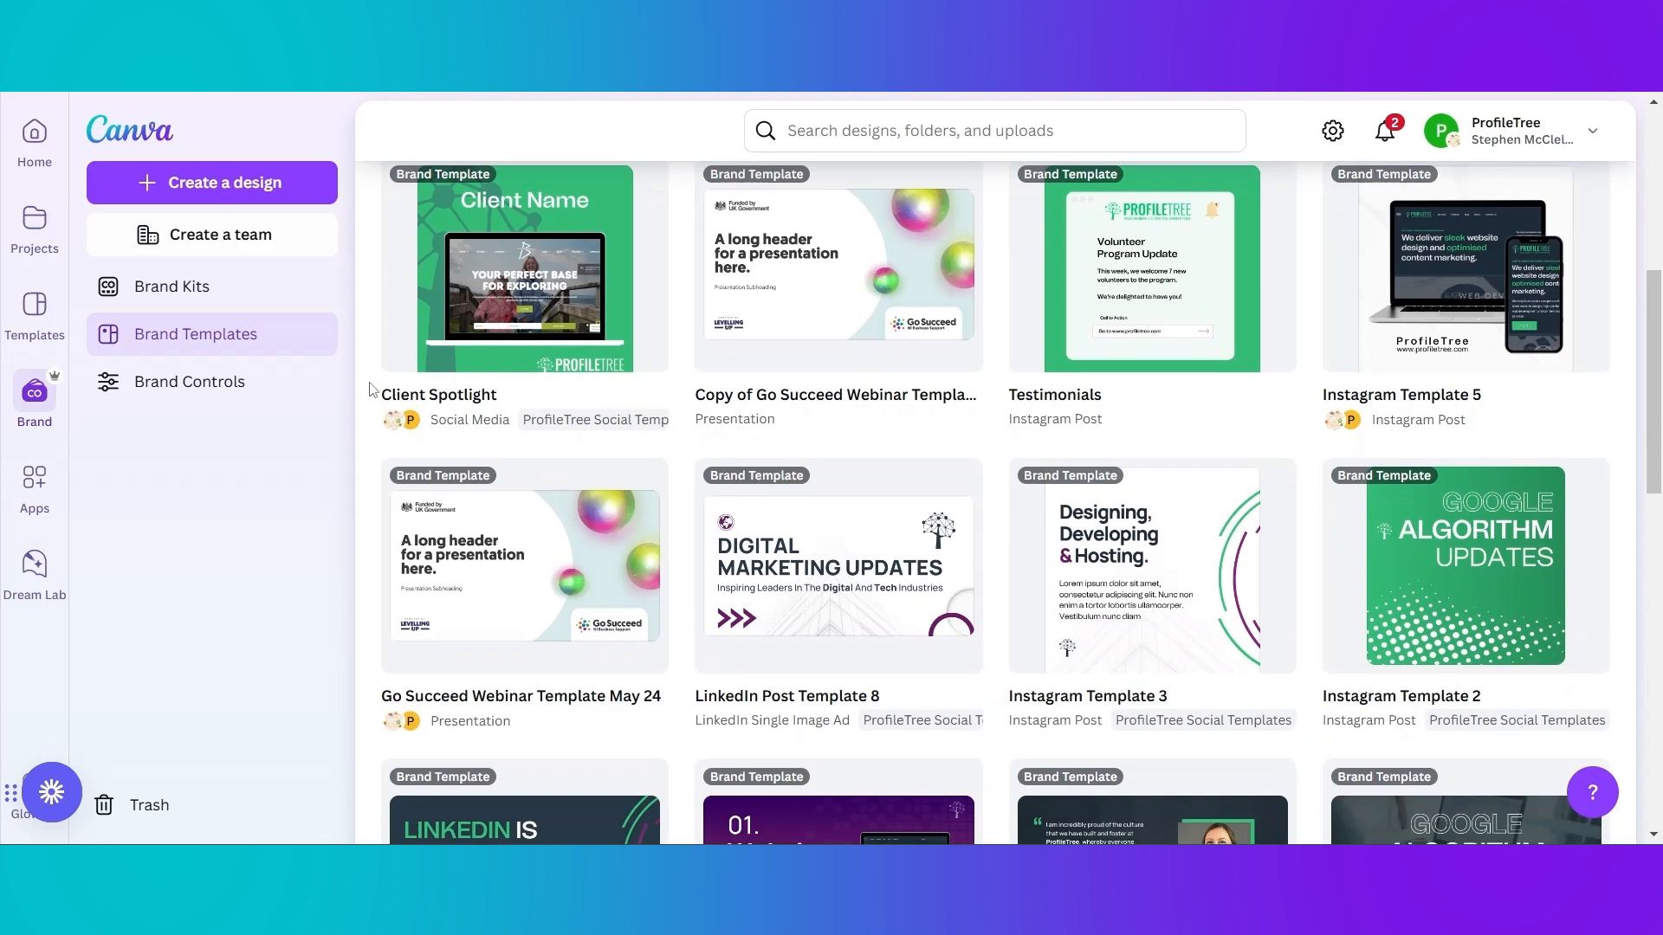